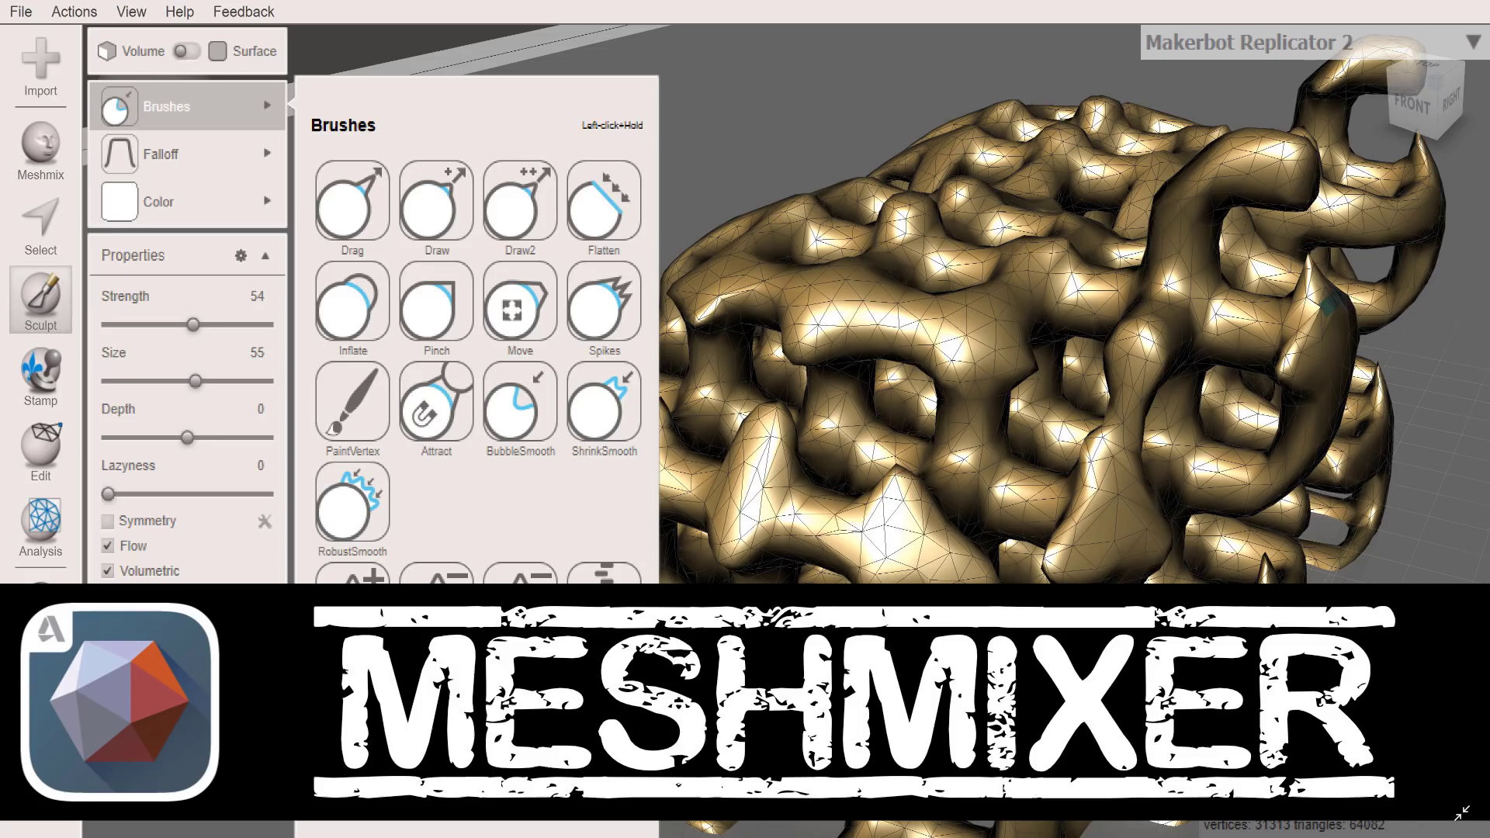
Step: Switch to the Meshmixer window showing its Import and Open start screen
key(alt+Tab)
key(alt+Tab)
key(alt+Tab)
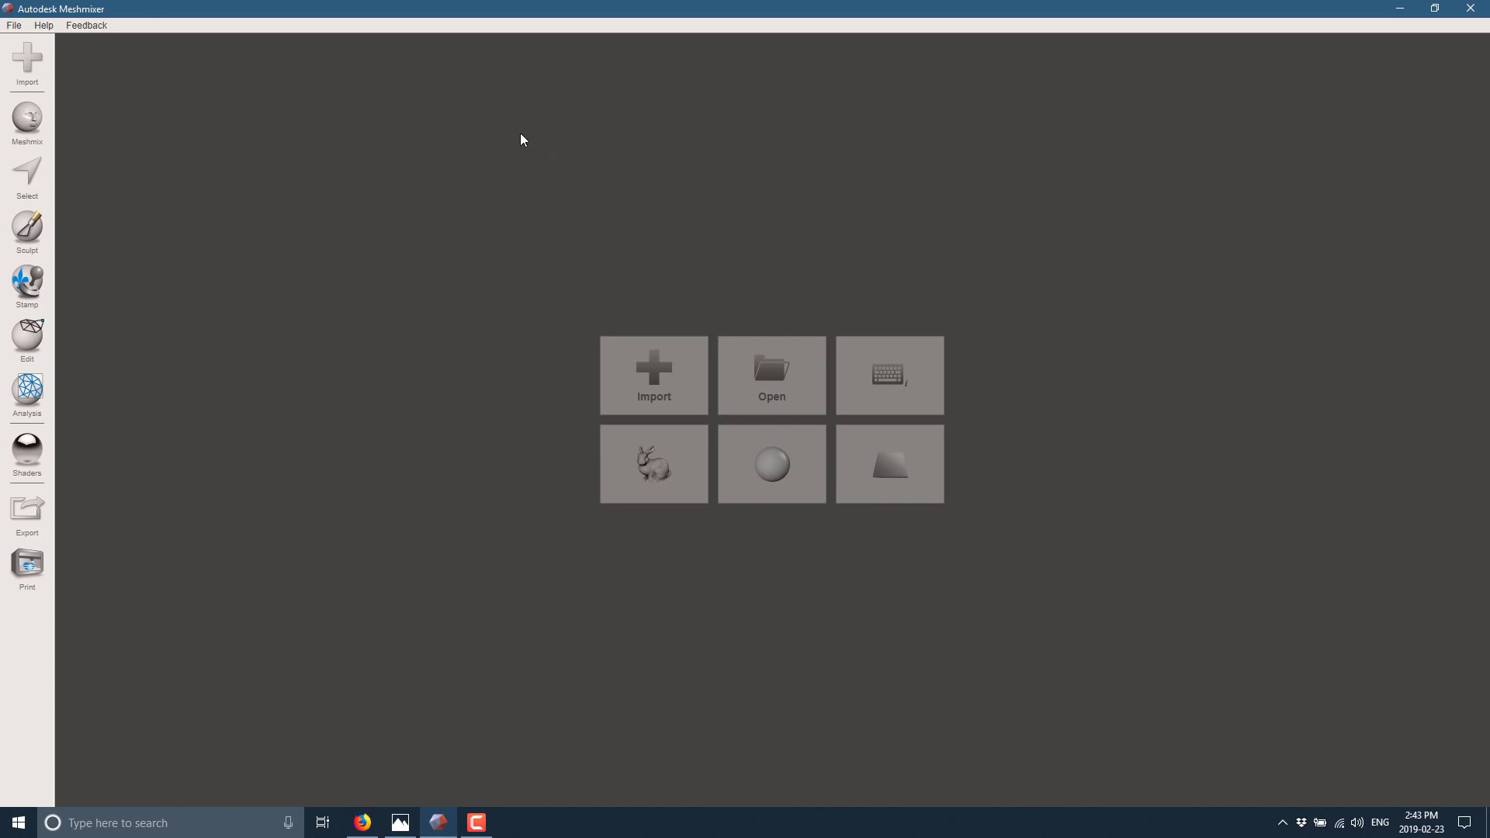
Step: Import gremlin.obj from the models folder and orbit around it
click(661, 381)
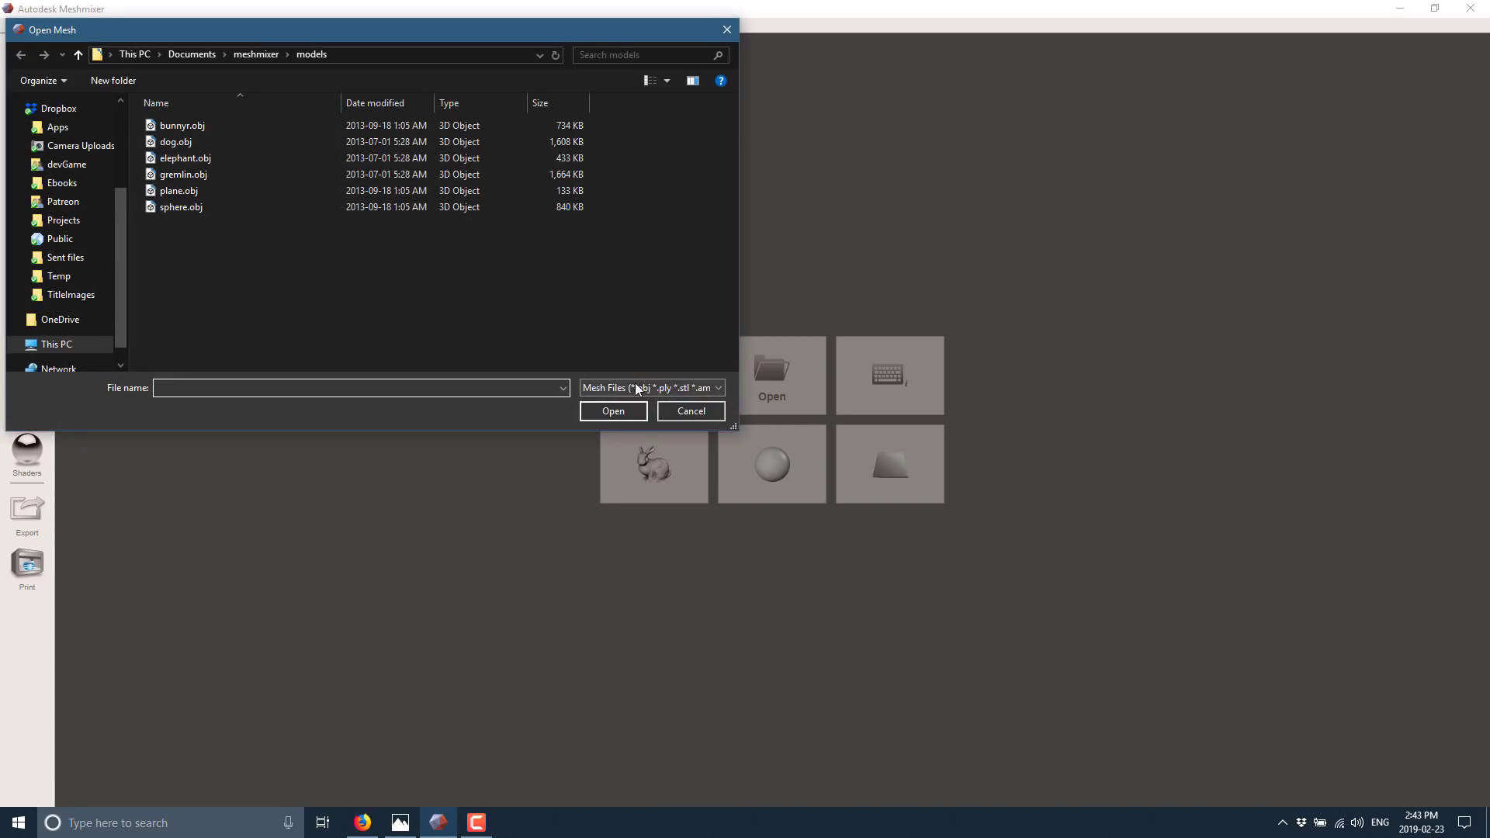
click(635, 385)
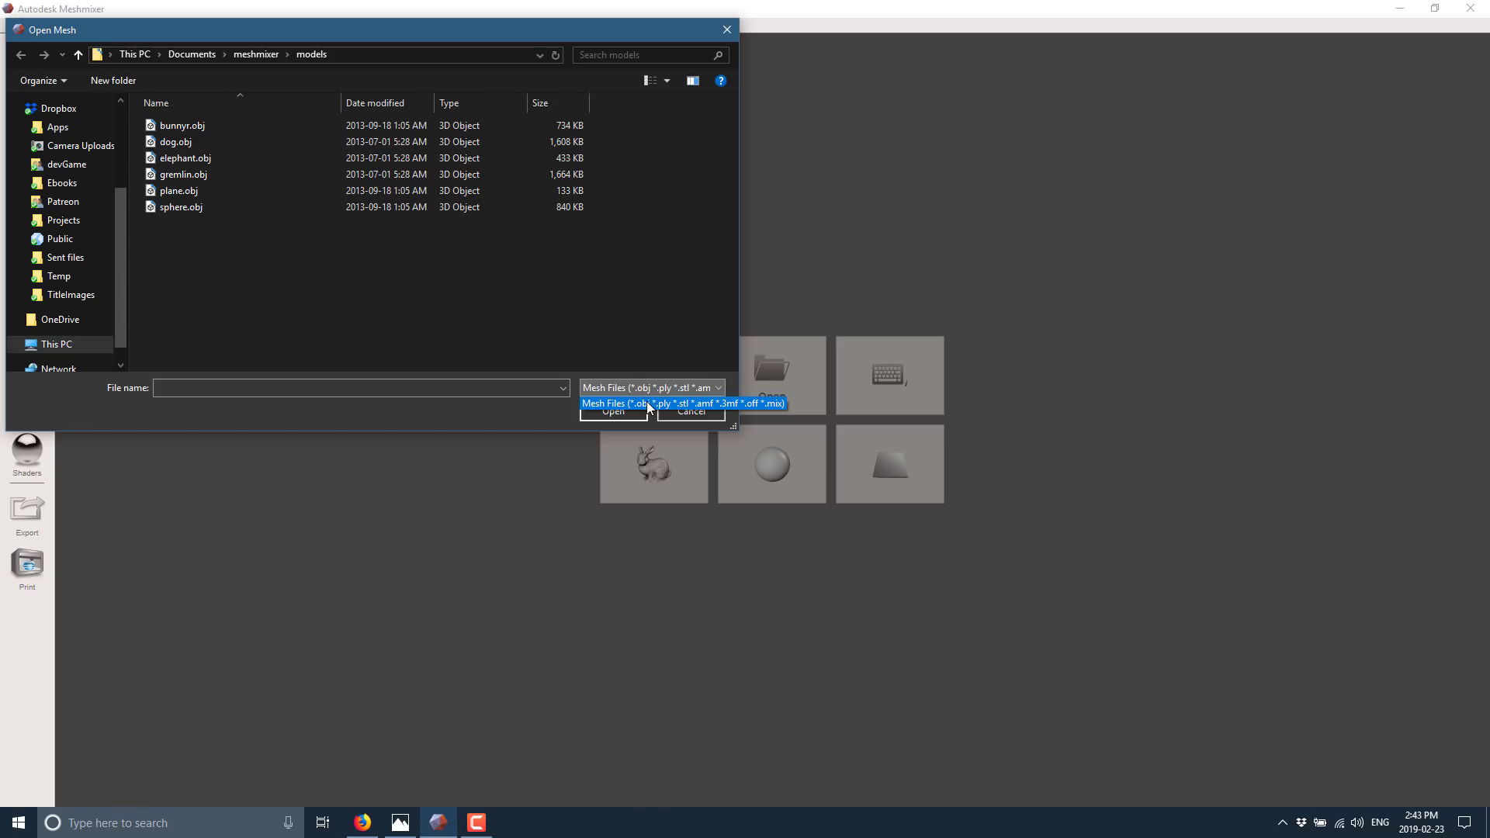
click(176, 174)
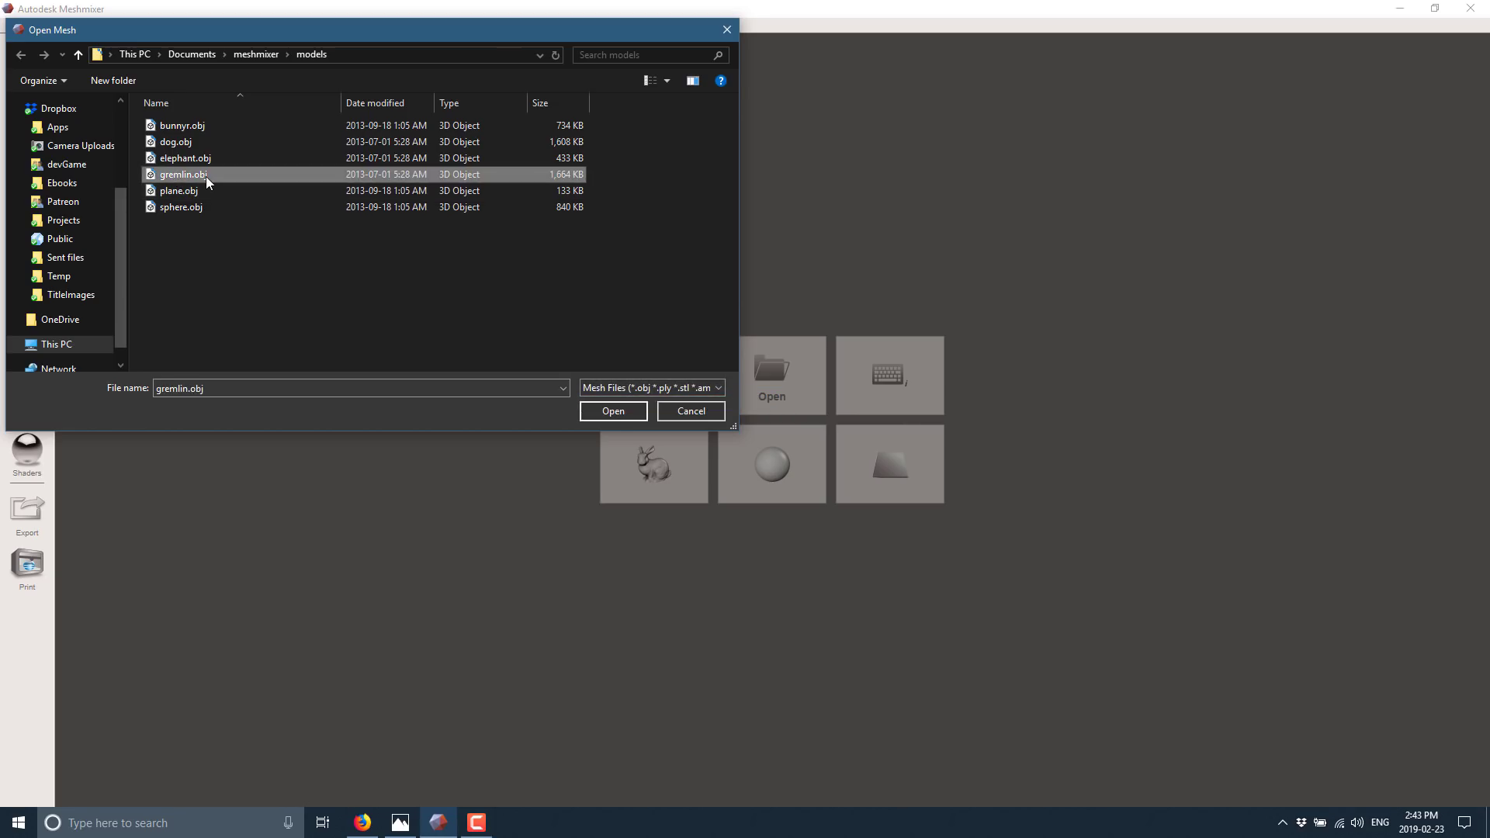
click(602, 414)
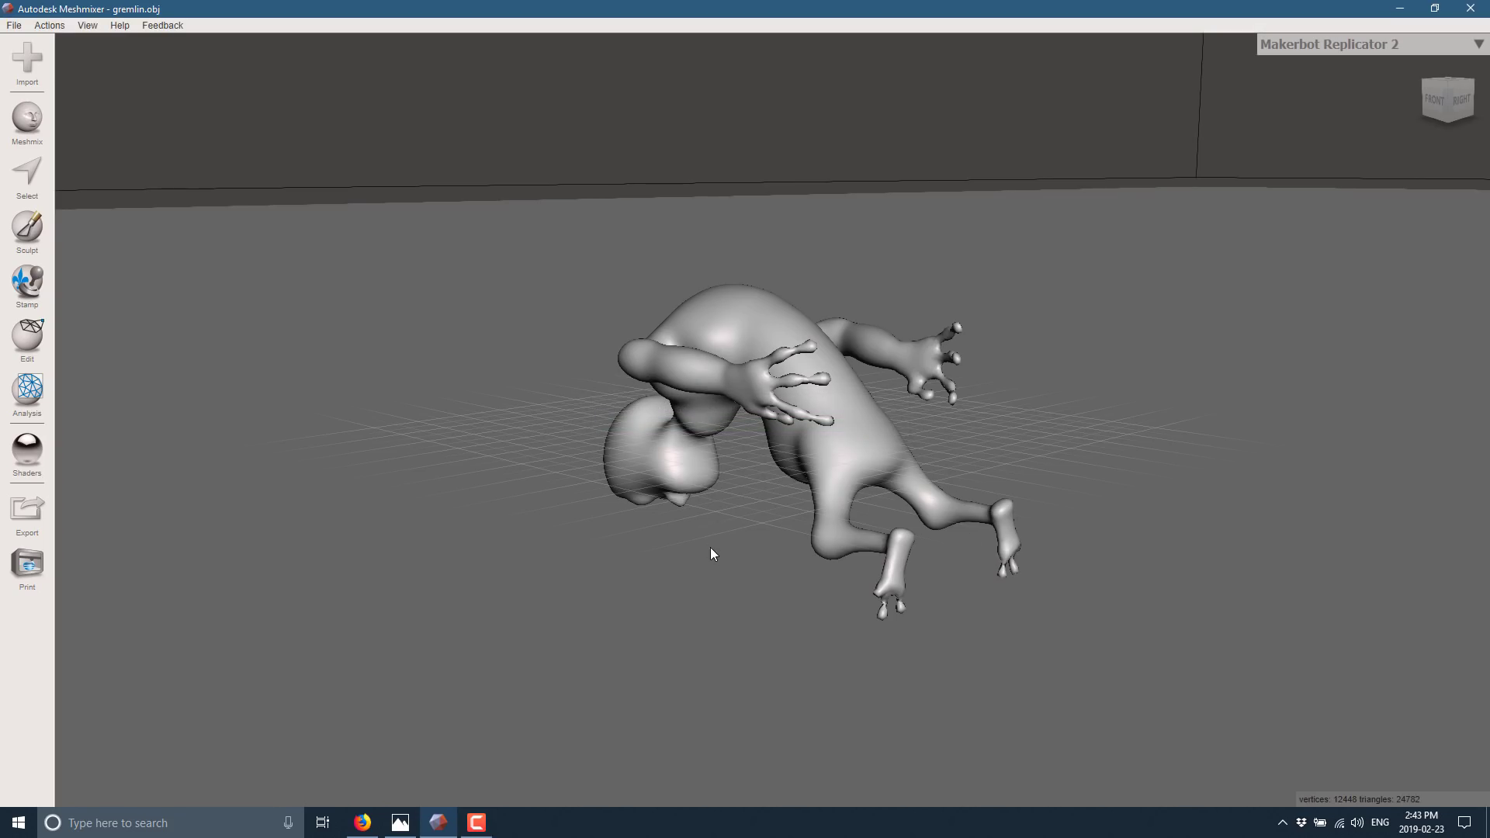
right_drag(1019, 458, 641, 503)
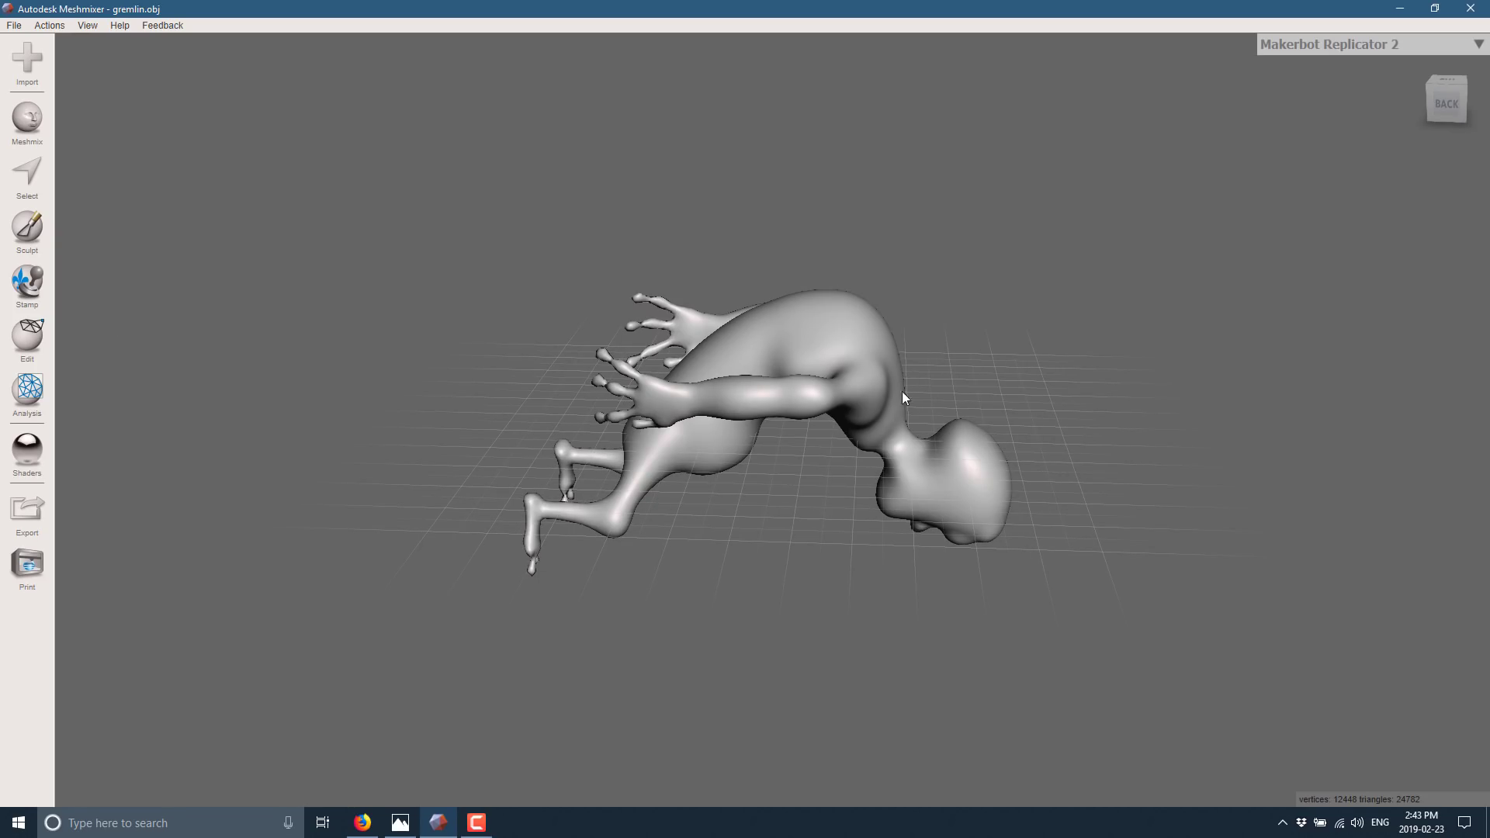
Step: Import sphere.obj, choosing Replace to swap out the gremlin, and orbit the view
click(17, 26)
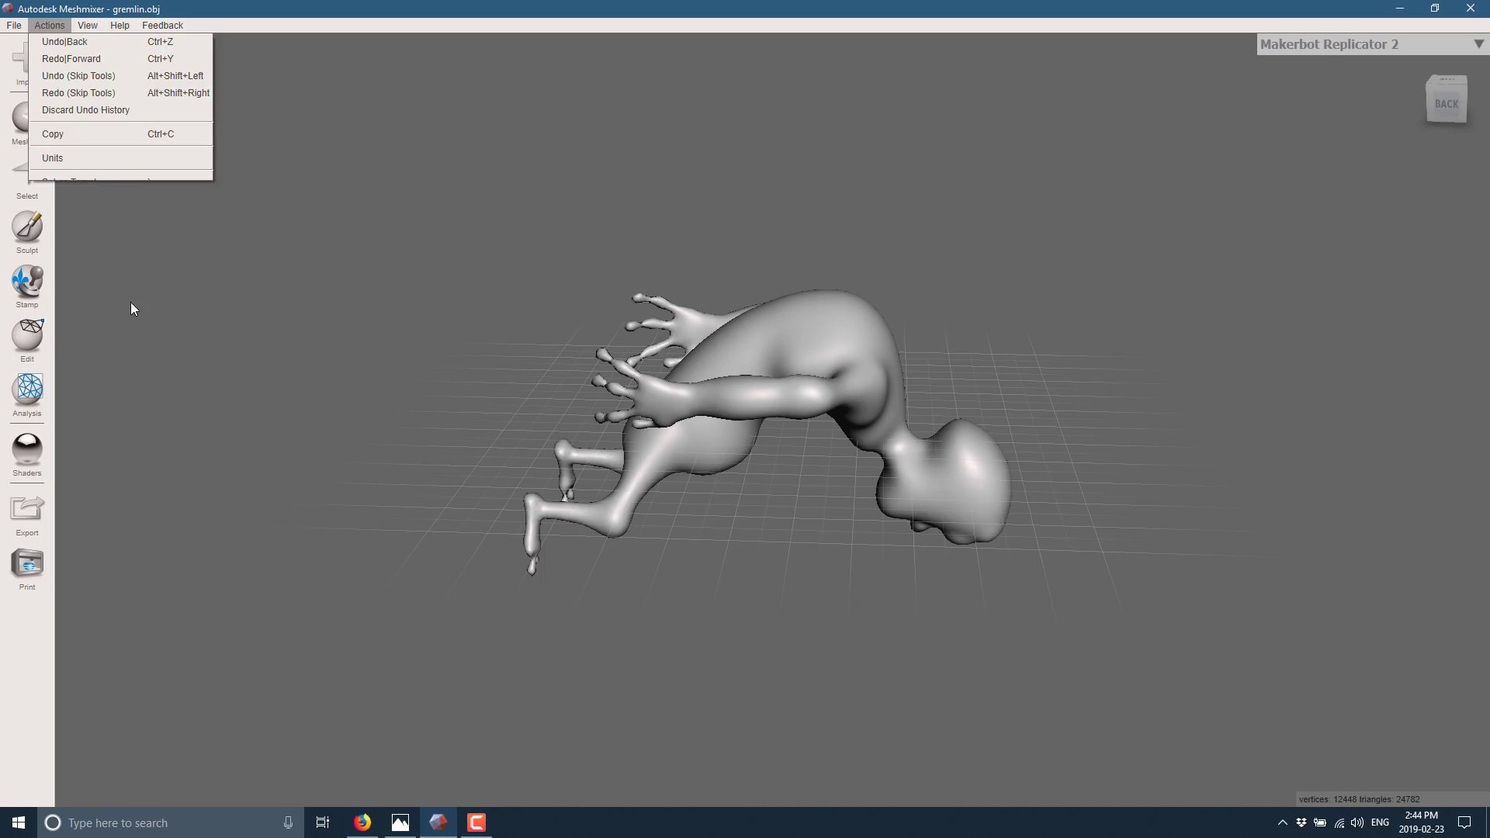
click(84, 205)
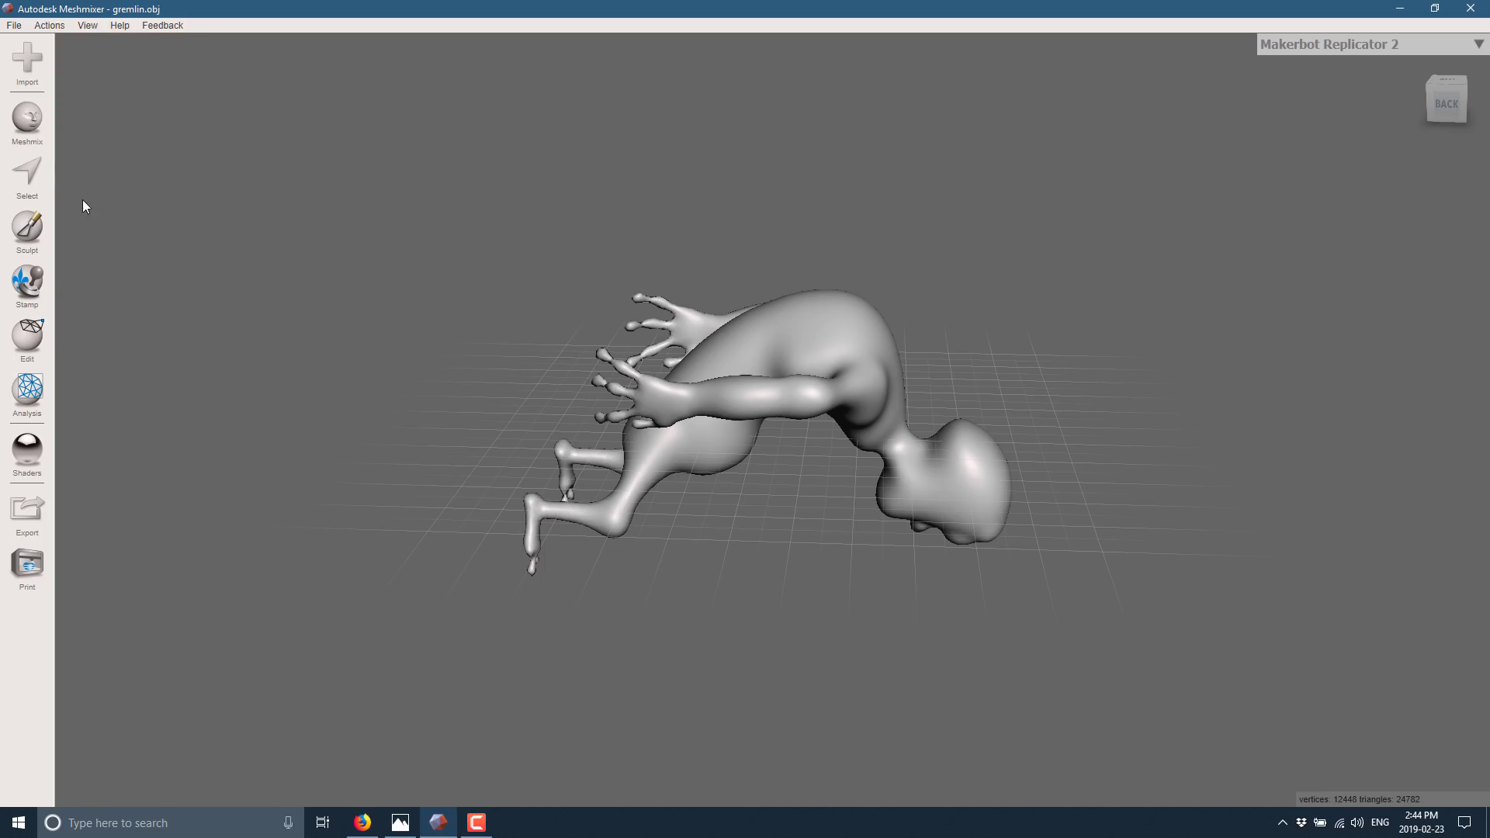
click(31, 57)
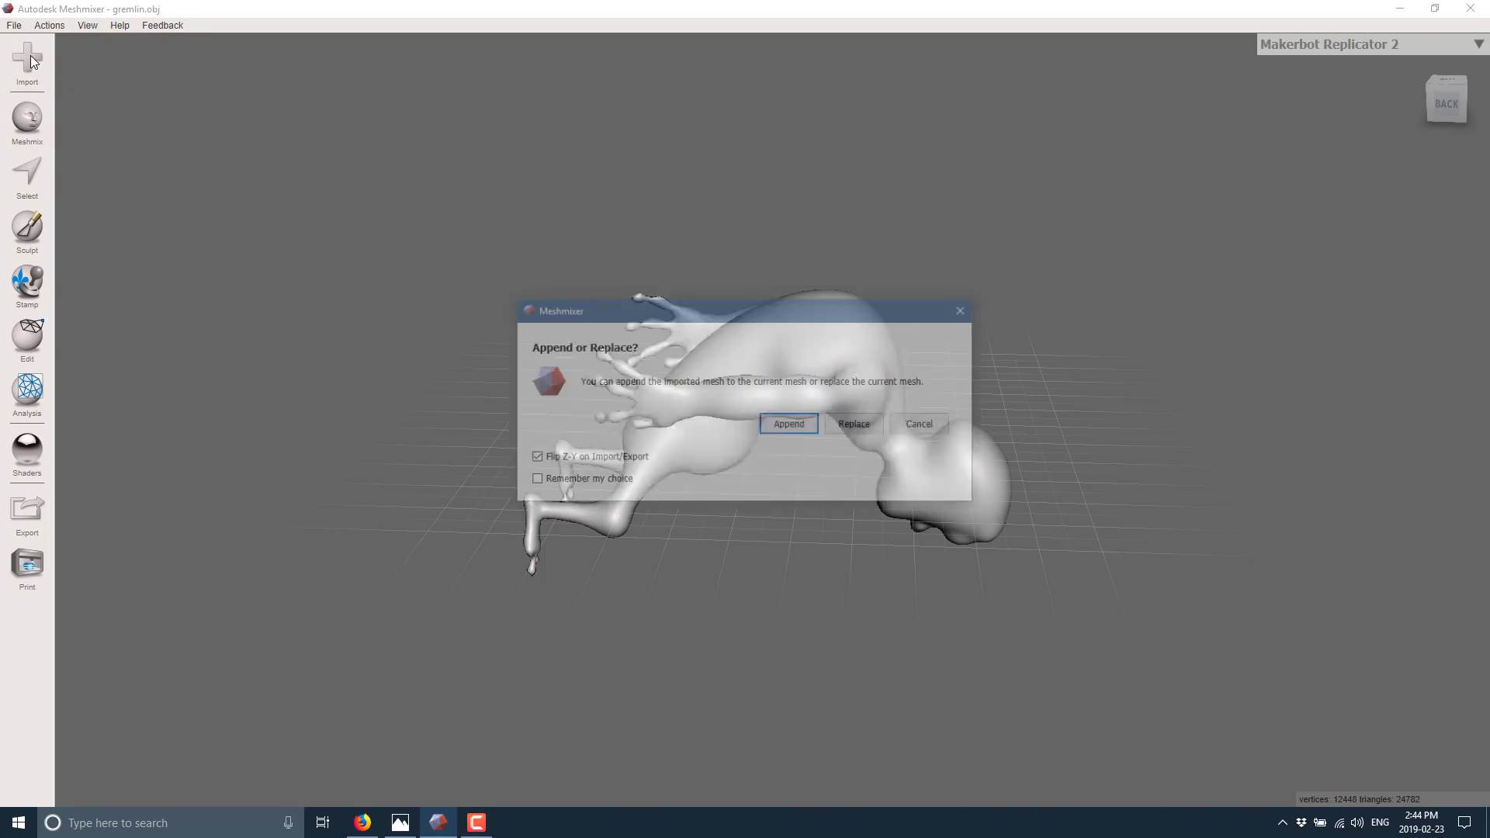
click(857, 425)
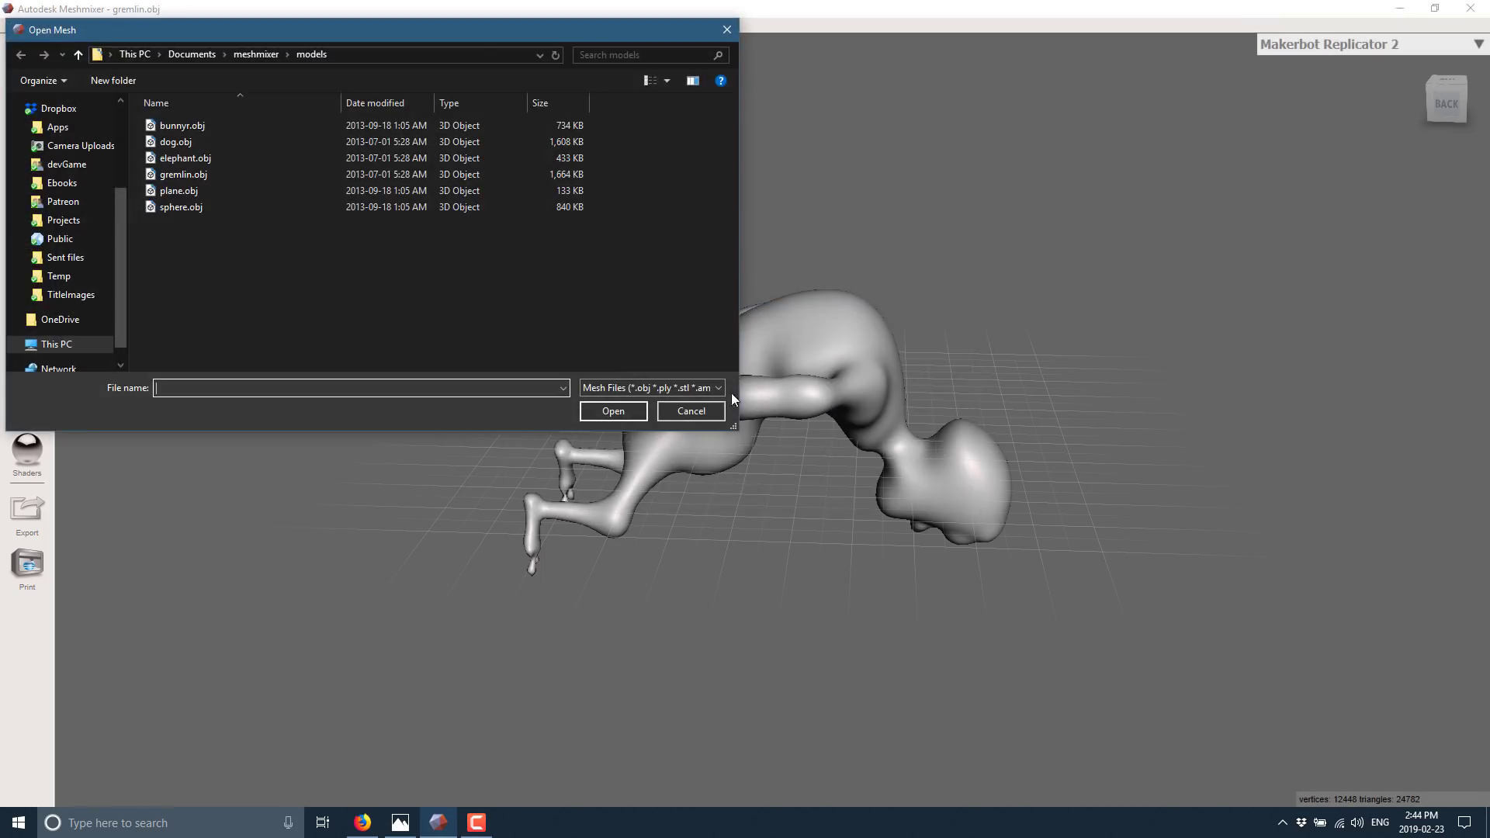
double_click(176, 206)
right_drag(819, 417, 882, 364)
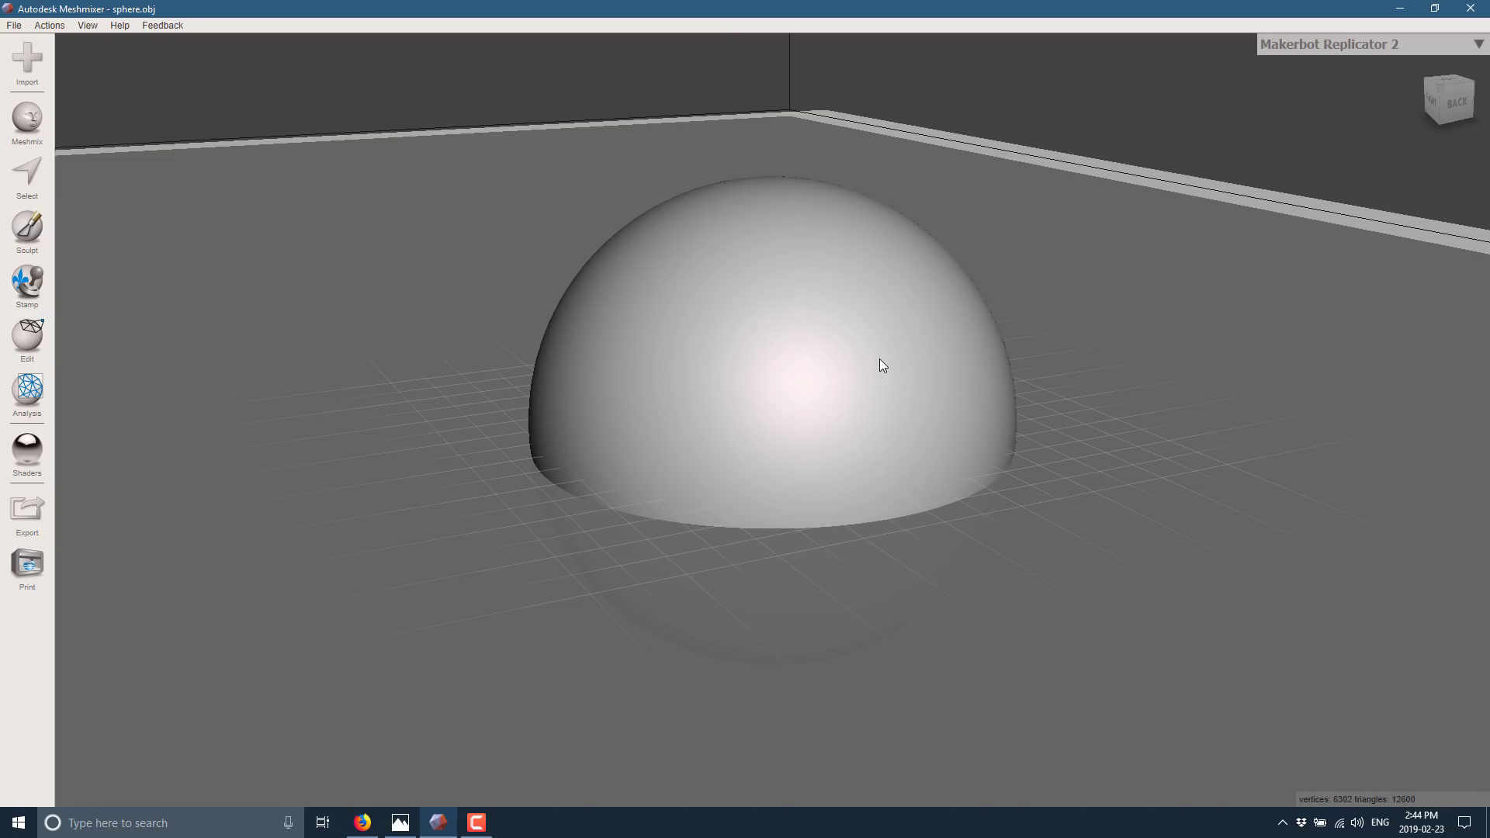
Step: Open the Meshmix Legs parts, try the bent foot part on the sphere, then discard it
click(28, 120)
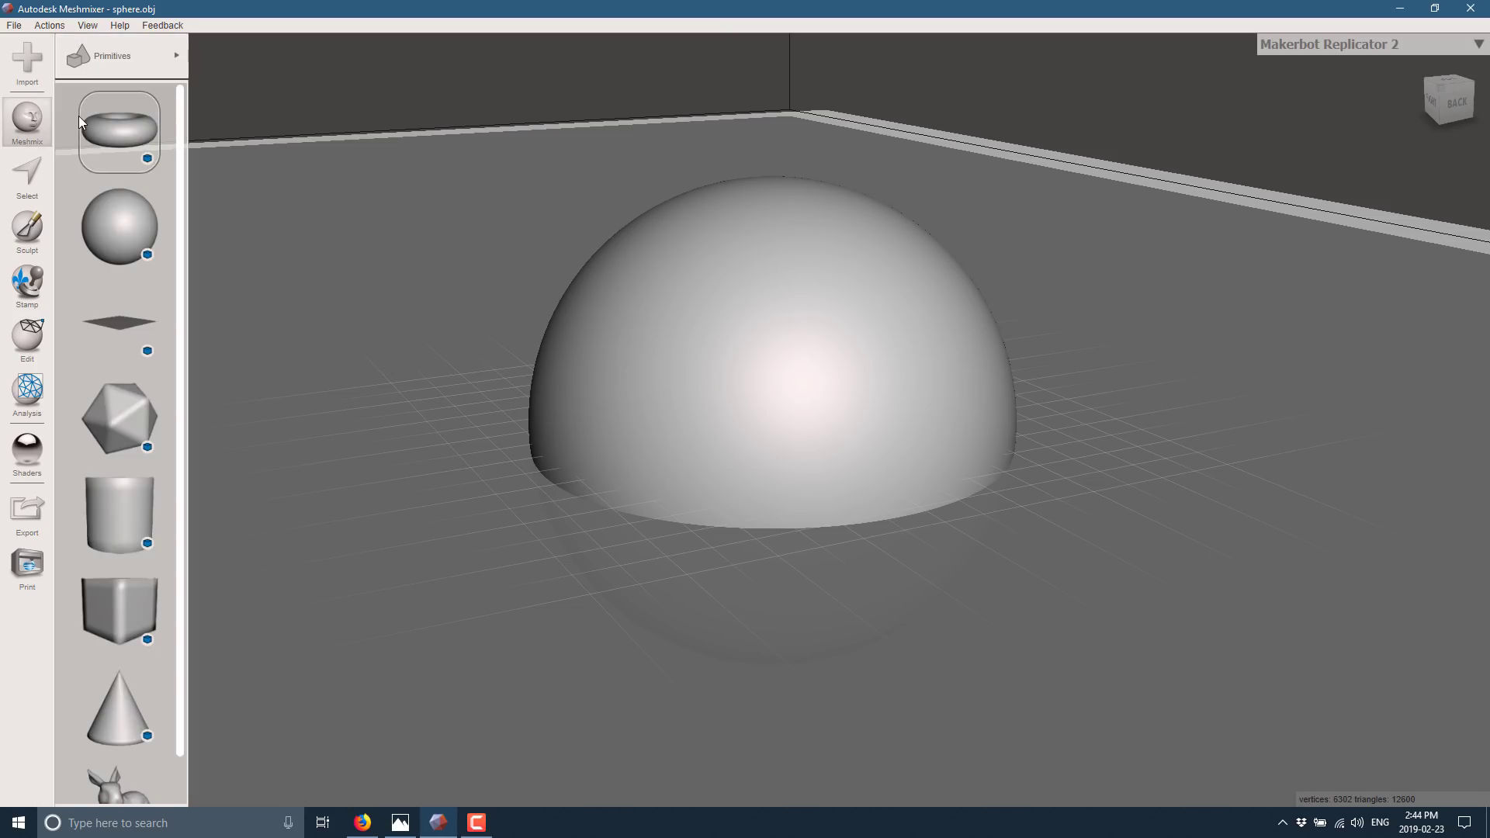
click(158, 58)
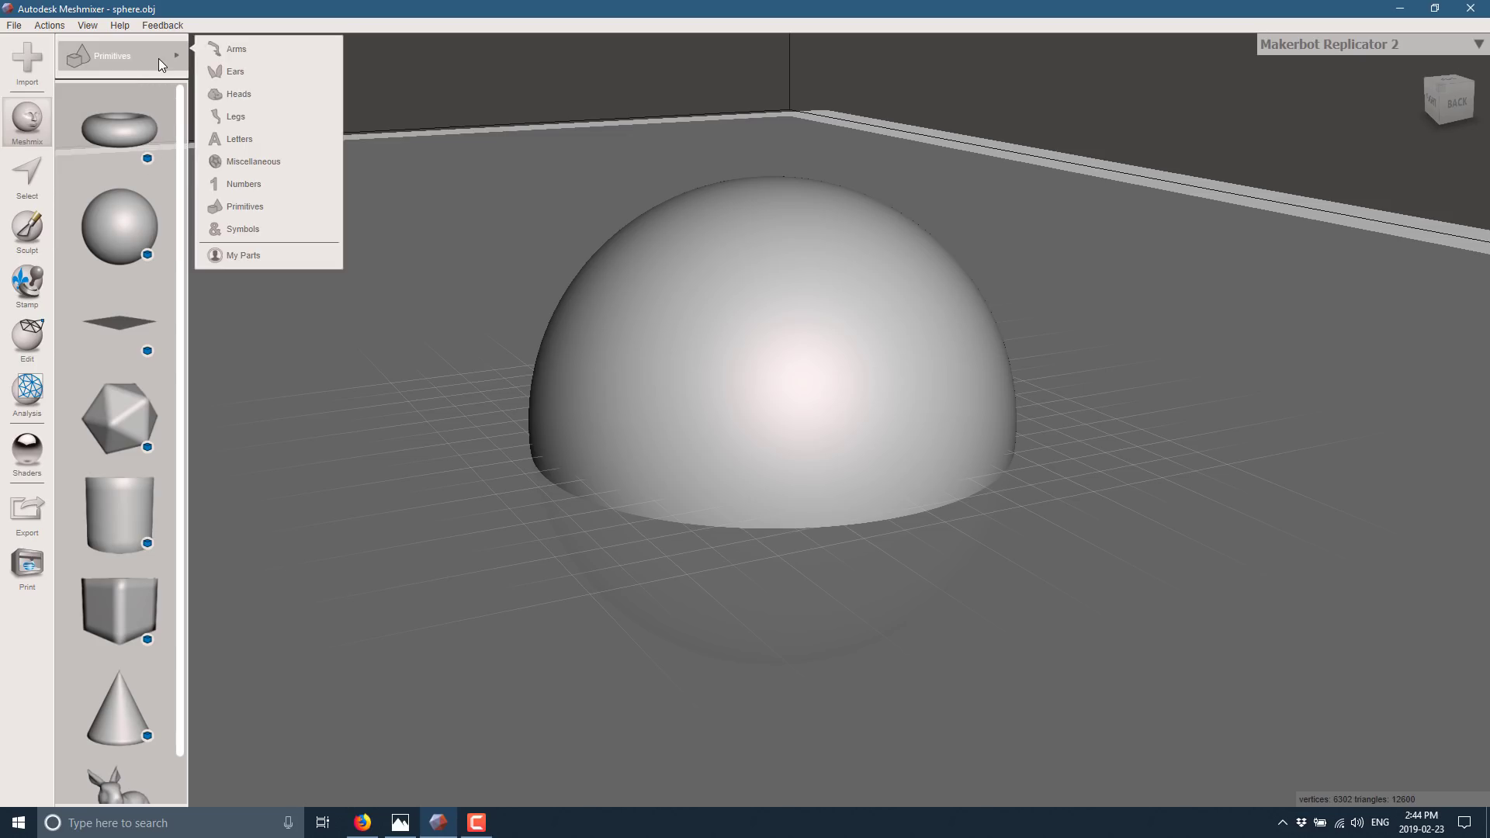
click(243, 115)
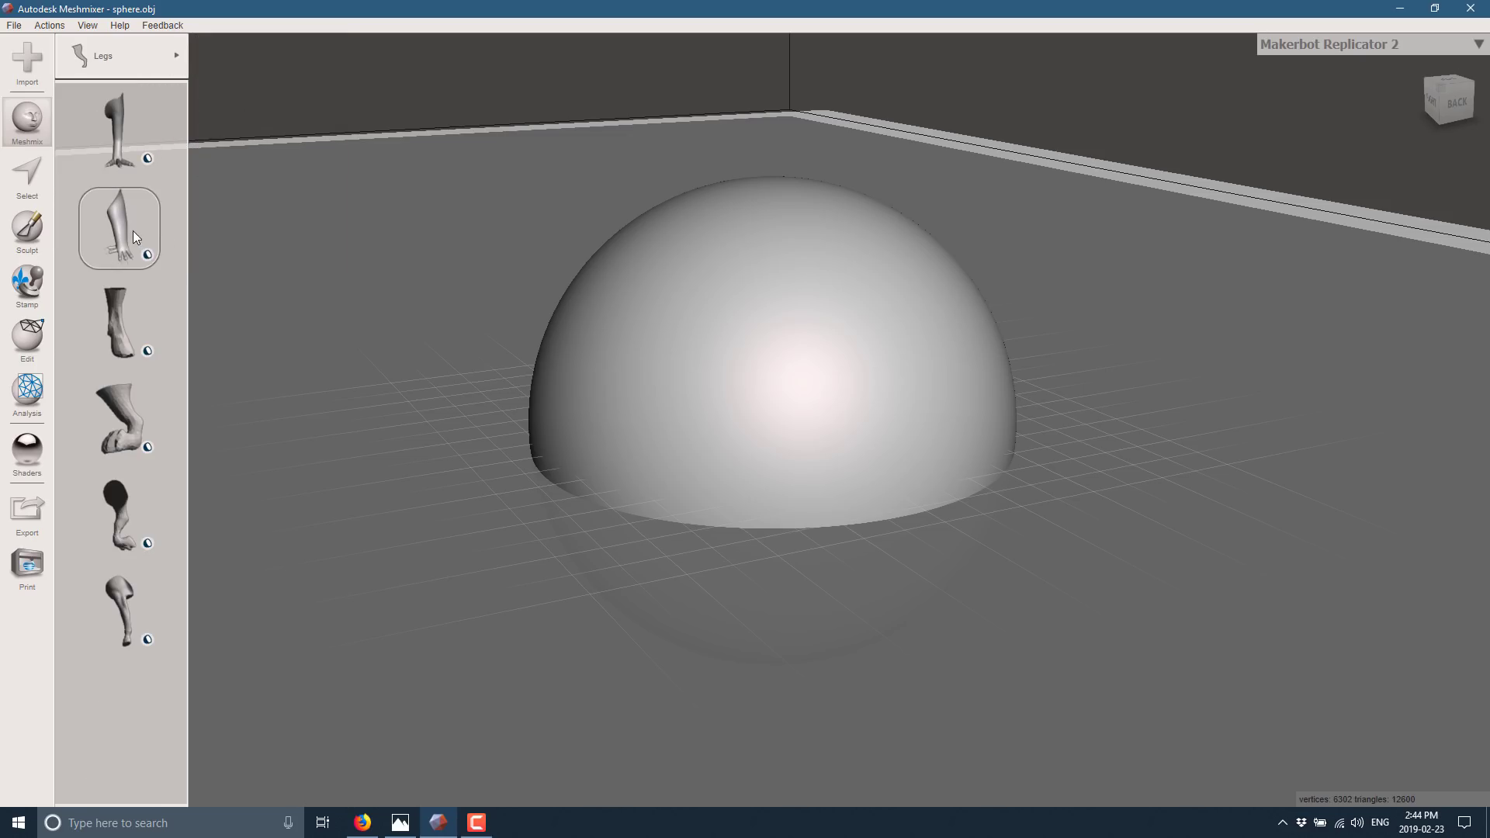
click(121, 414)
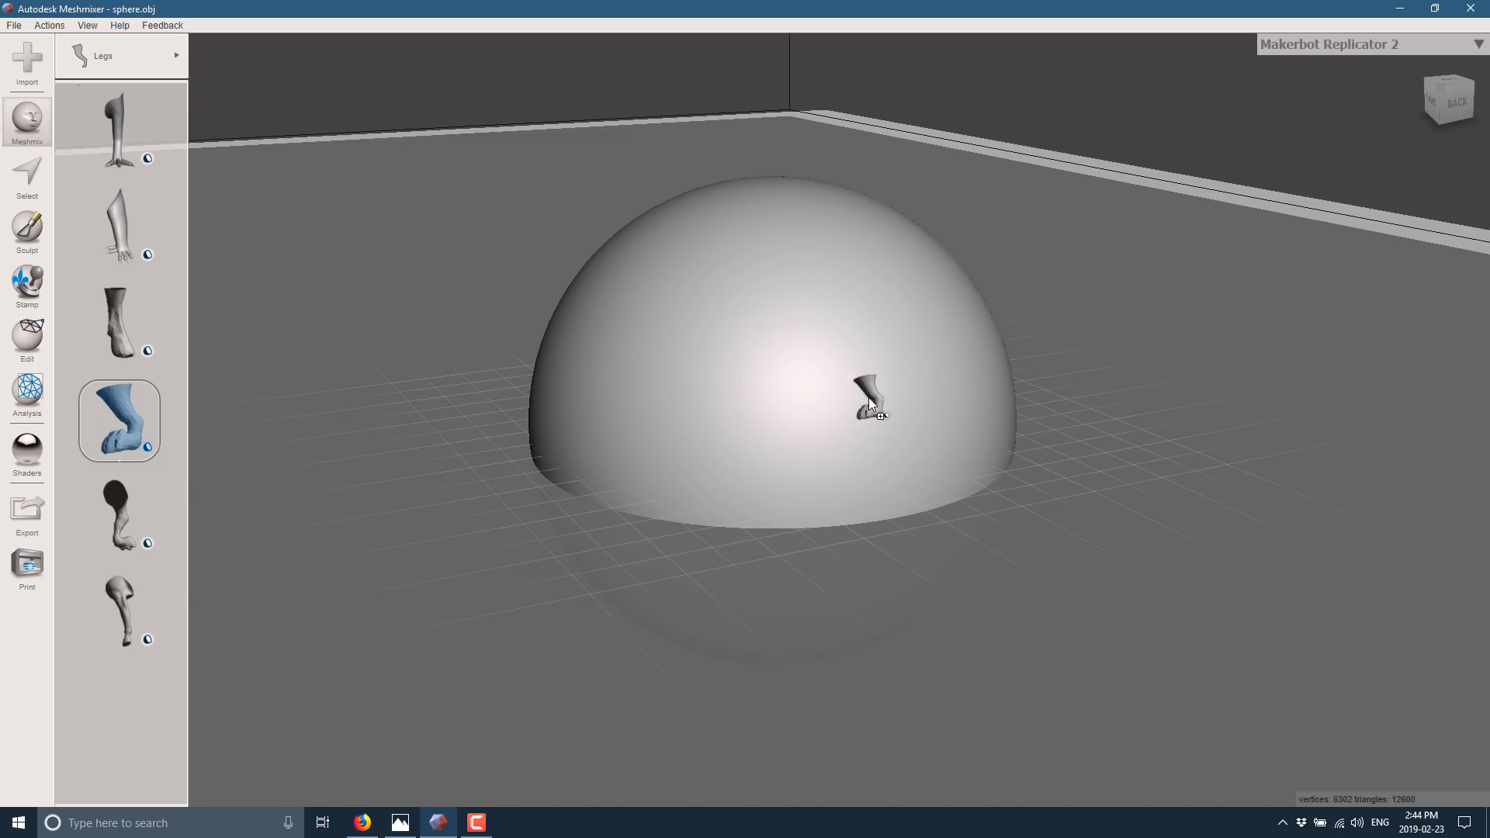
drag(869, 397, 907, 217)
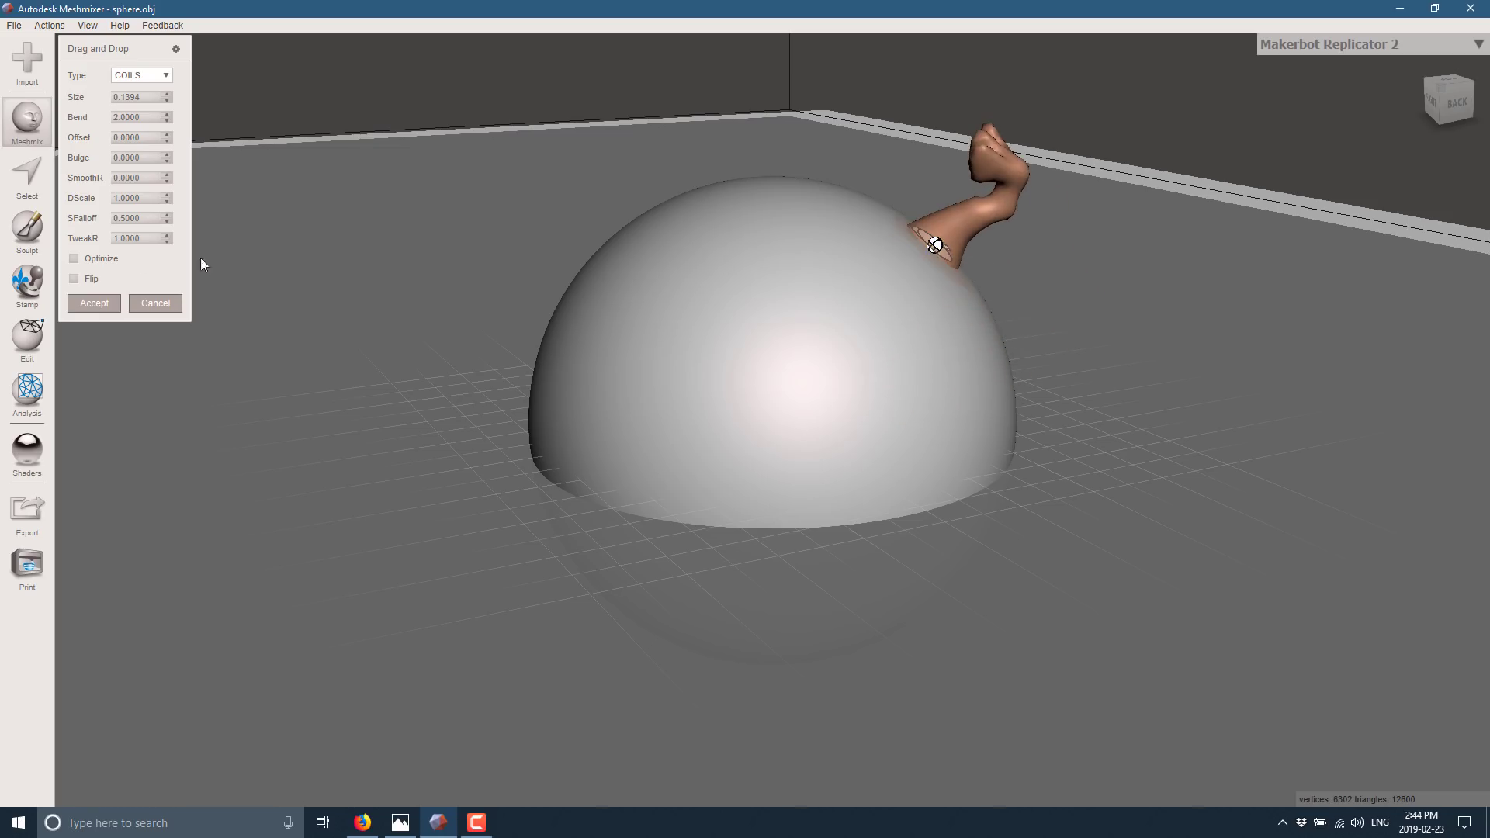
click(20, 121)
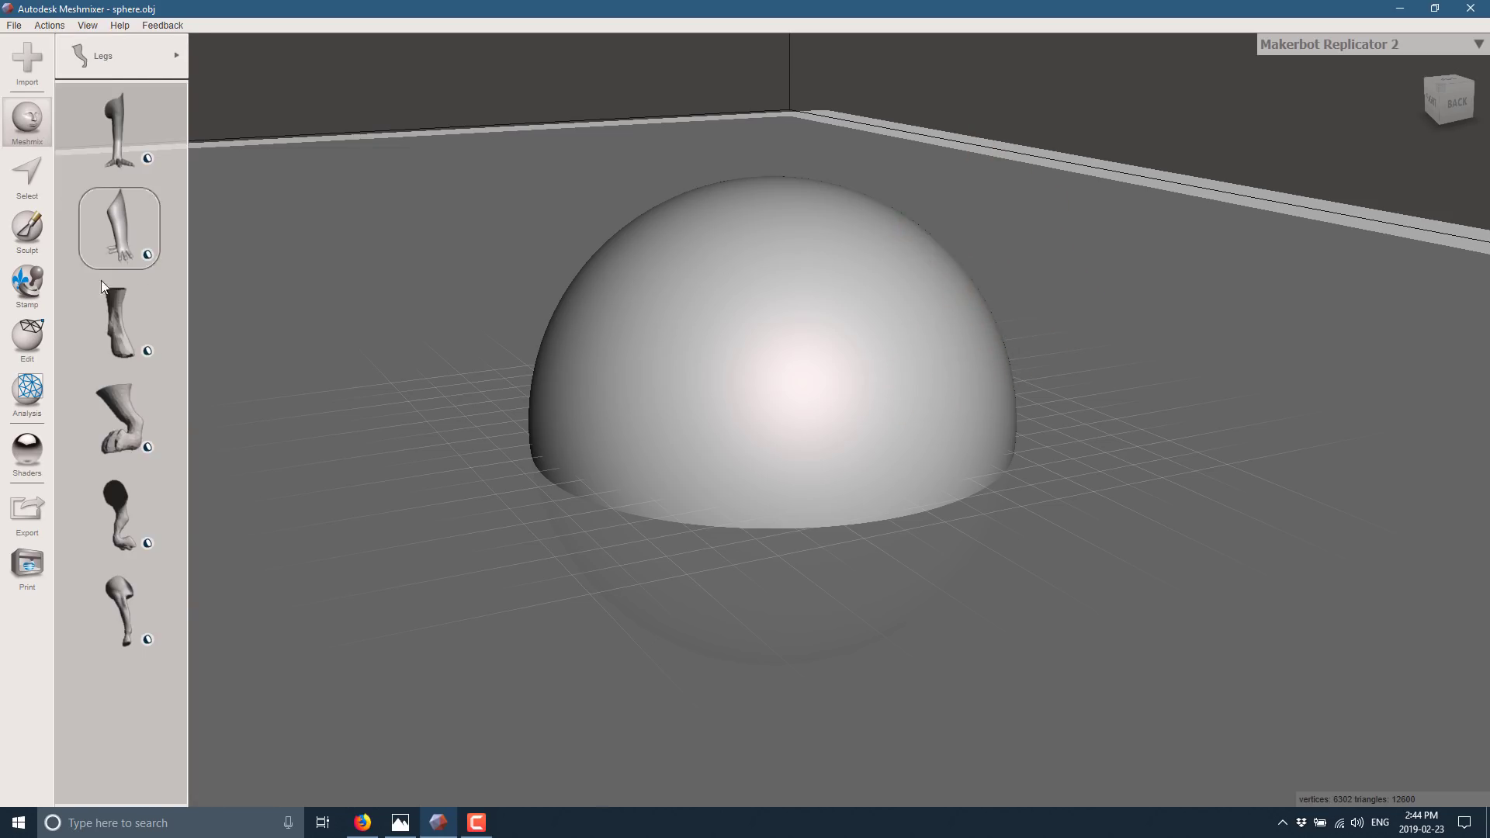
Step: Drop a leg part on the sphere's upper left with Type COILS and accept it
drag(121, 425, 631, 263)
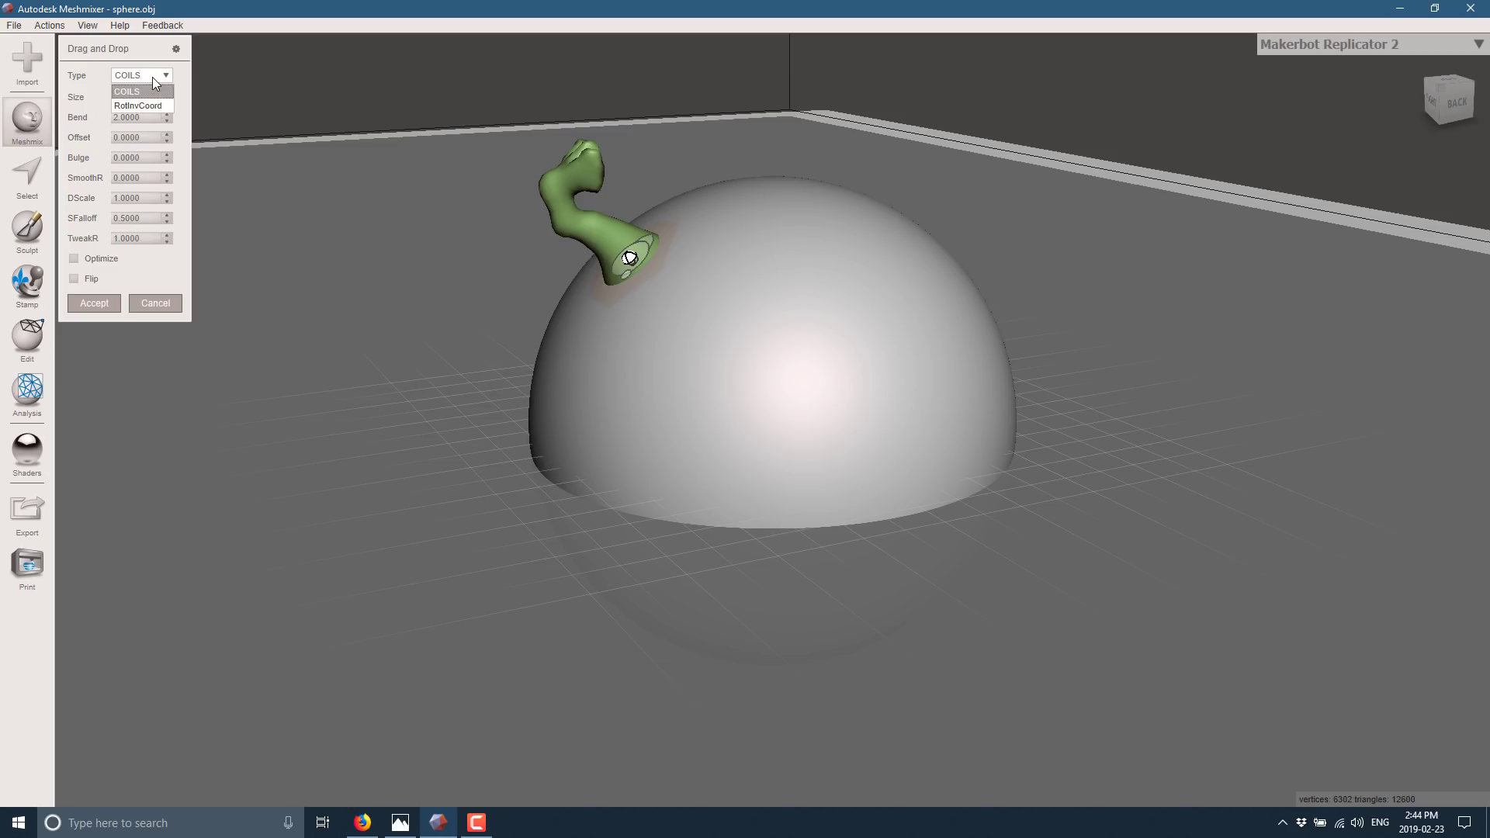
click(145, 105)
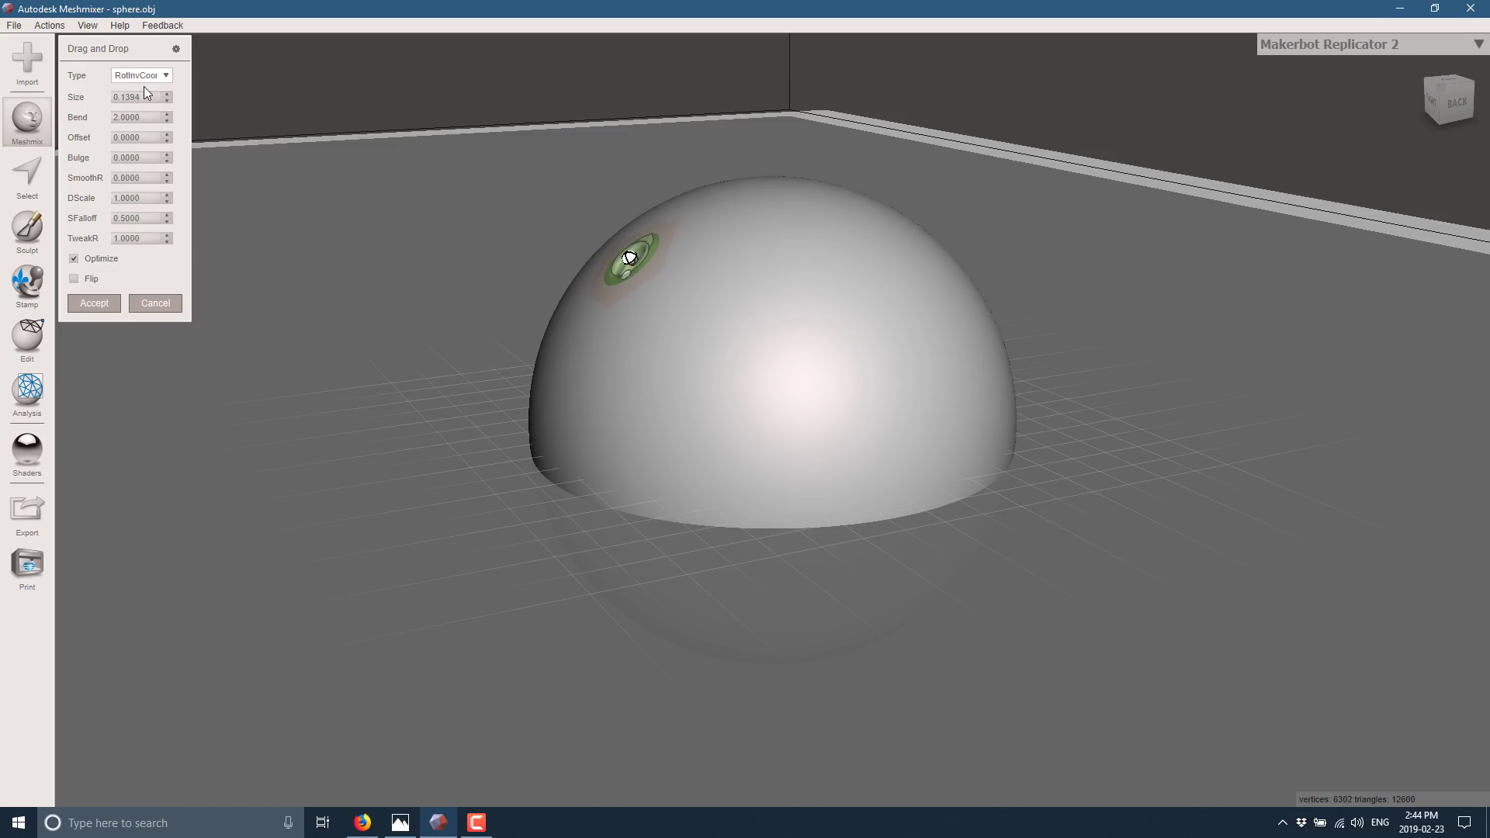
click(146, 78)
click(159, 92)
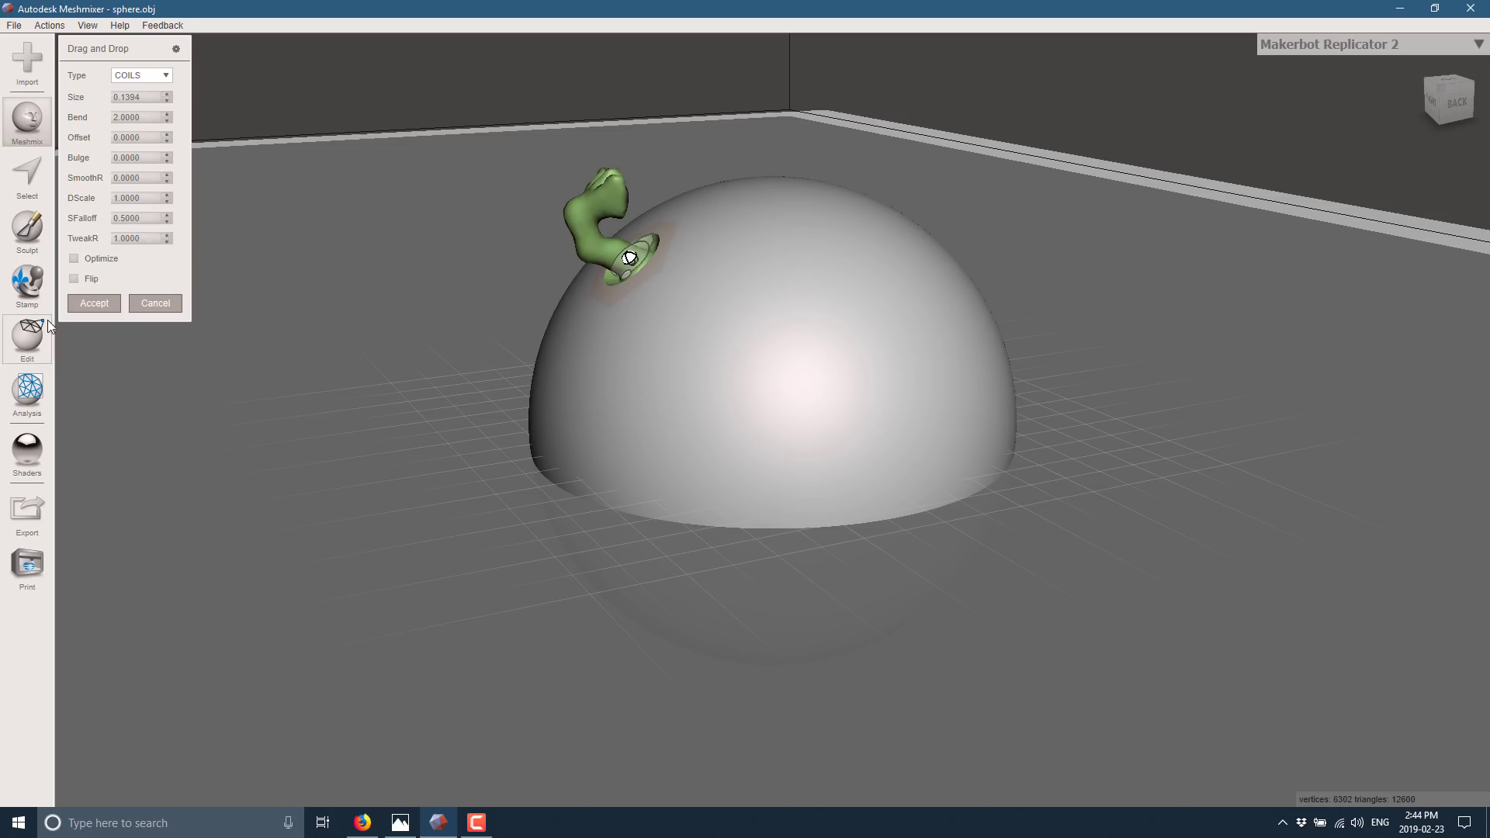
click(95, 308)
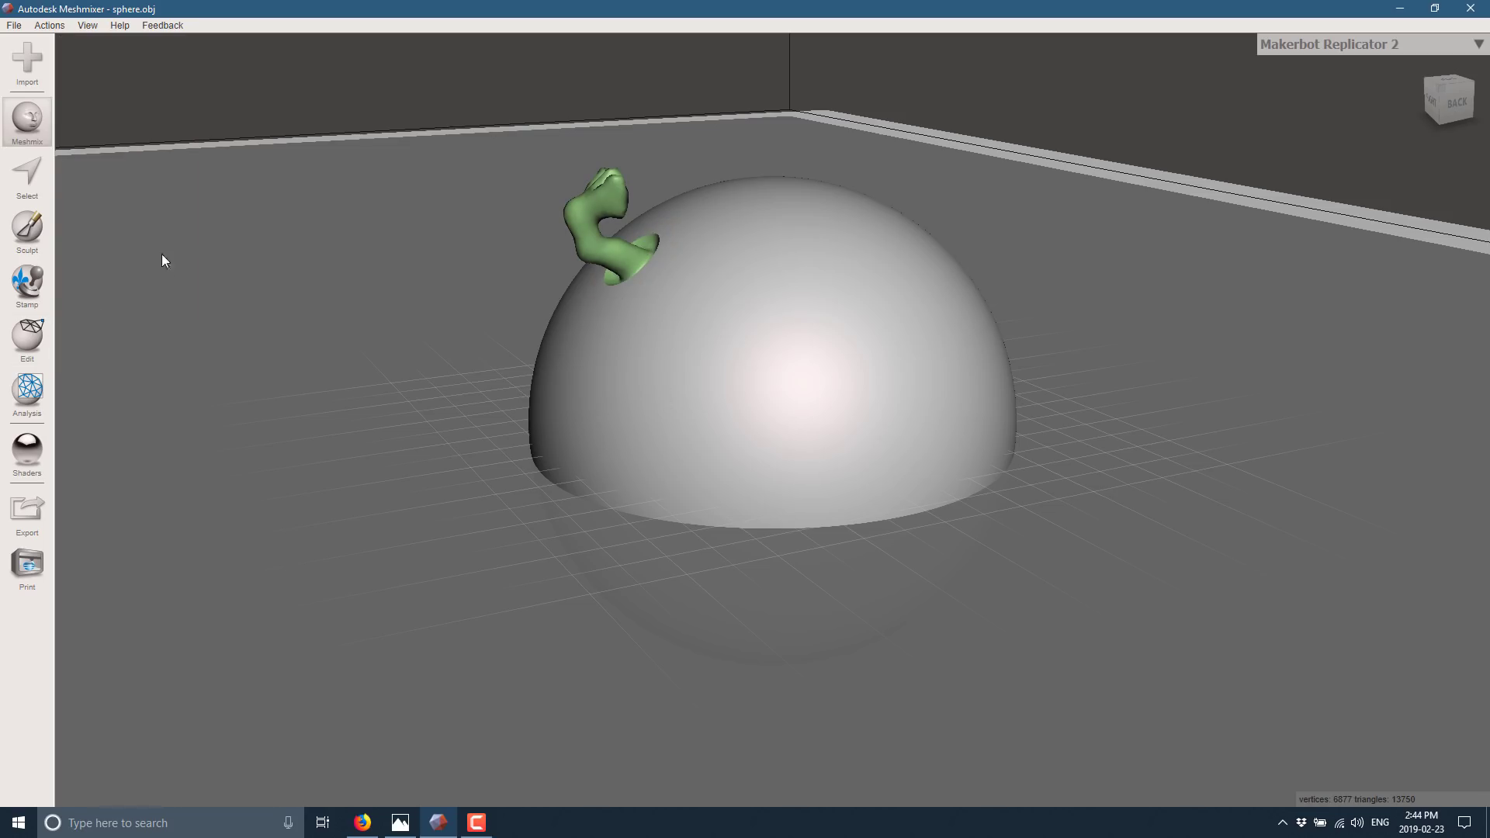
Step: Weld the pointed Ears part onto the sphere's right side, then list the Primitives parts
click(27, 115)
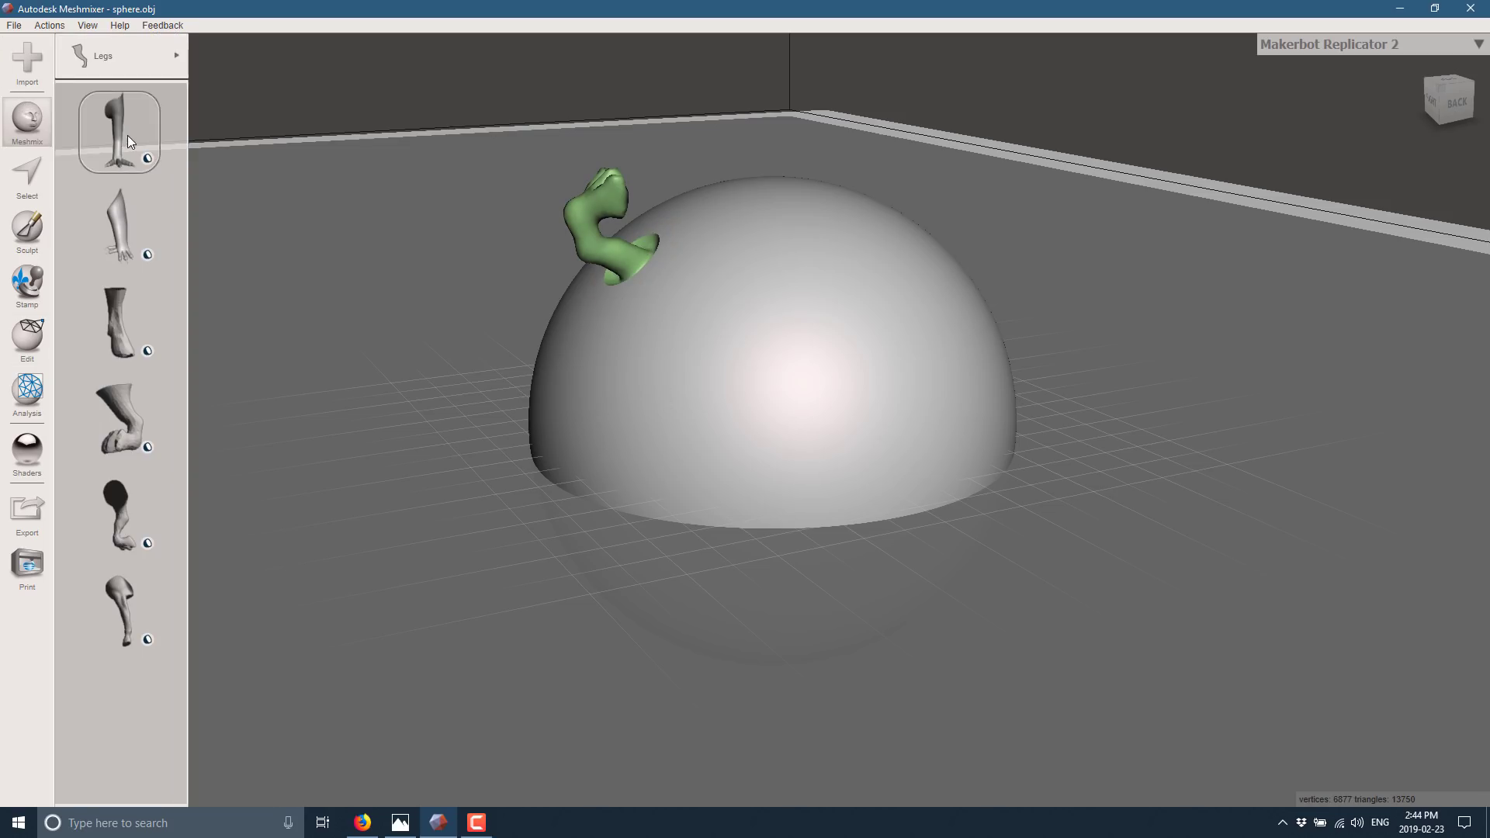
click(129, 56)
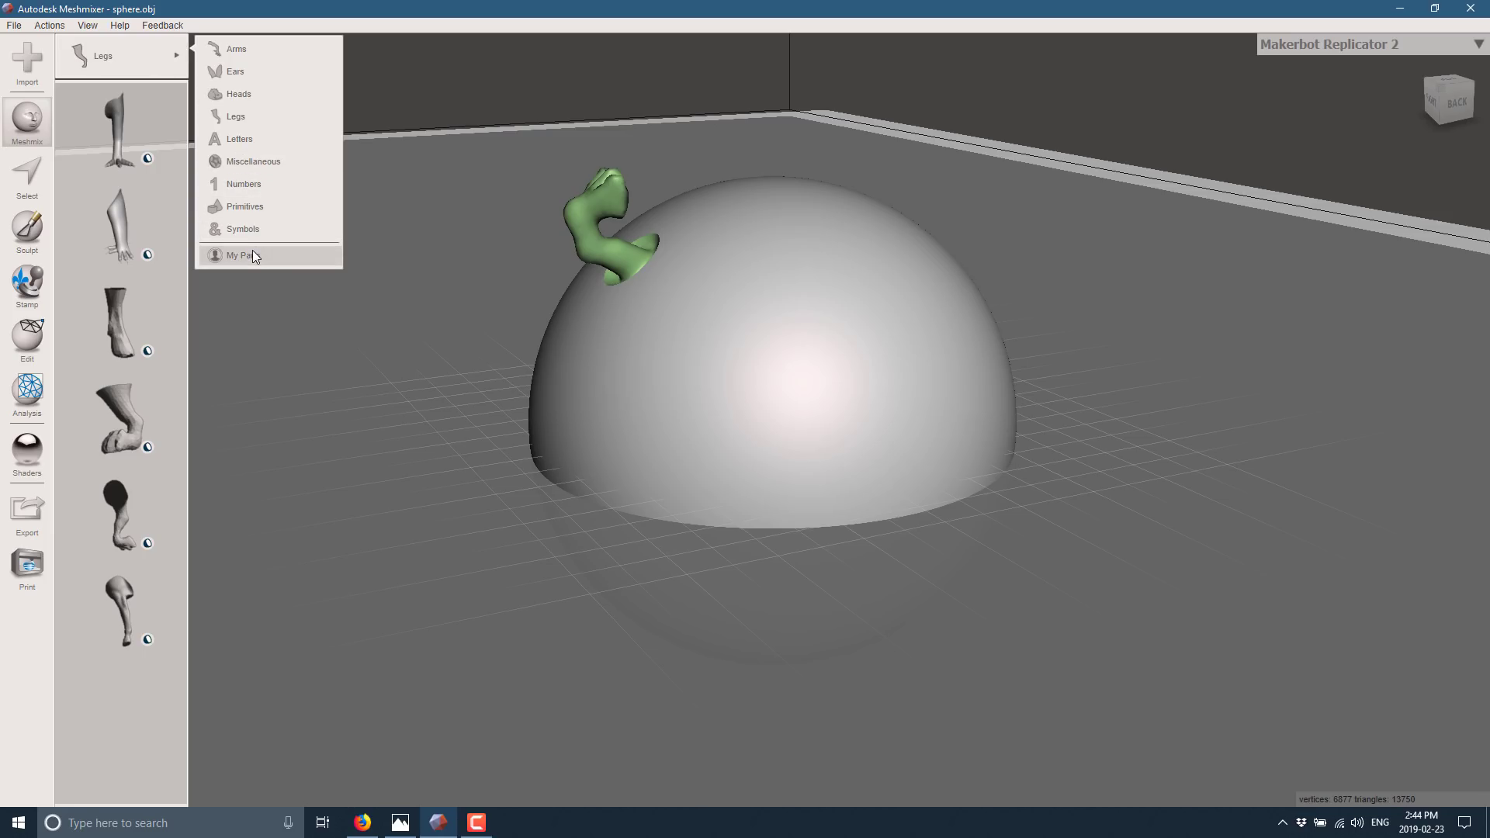
click(253, 73)
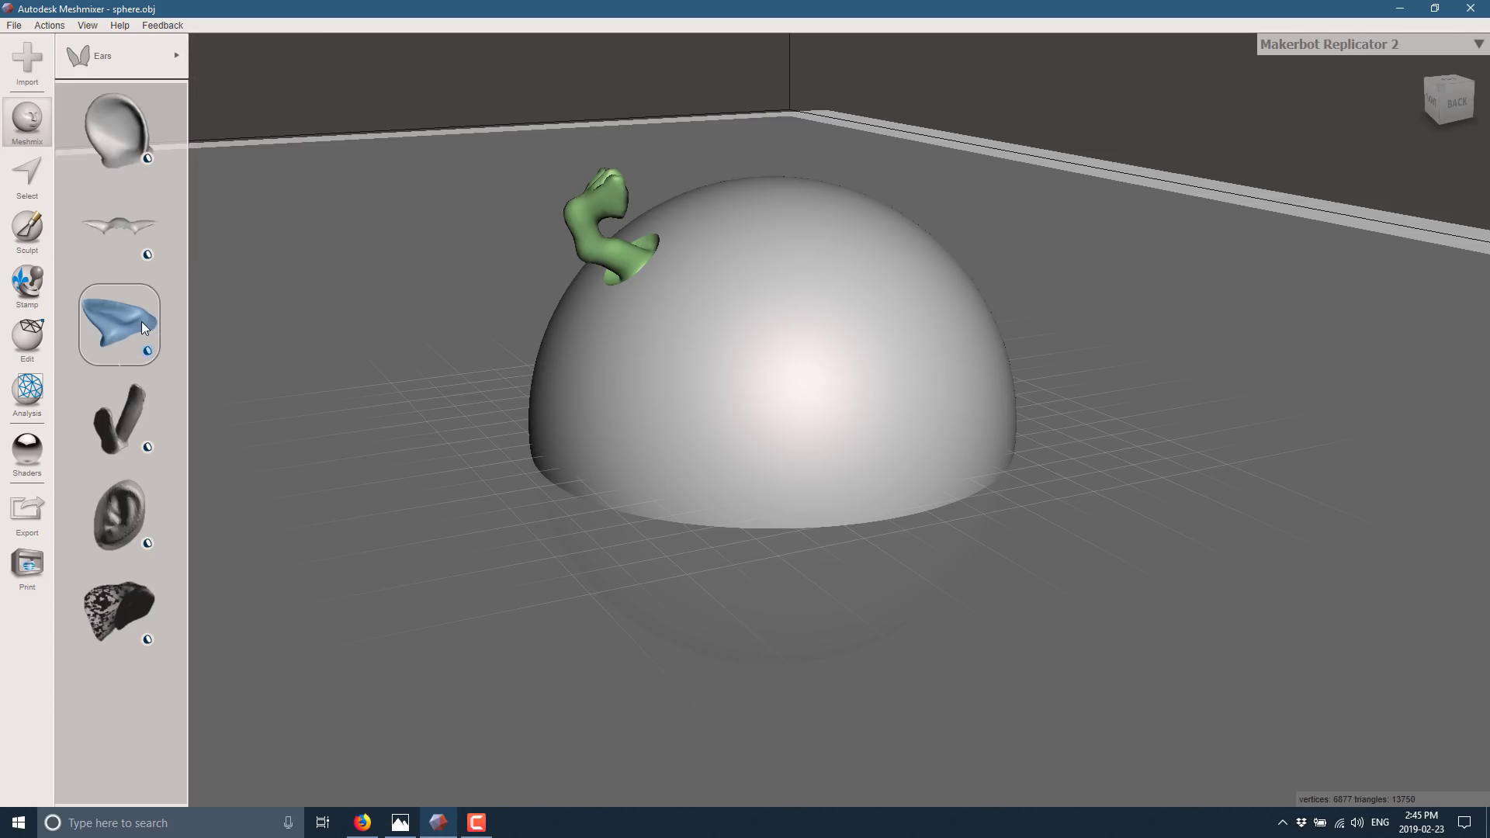
drag(814, 264, 963, 305)
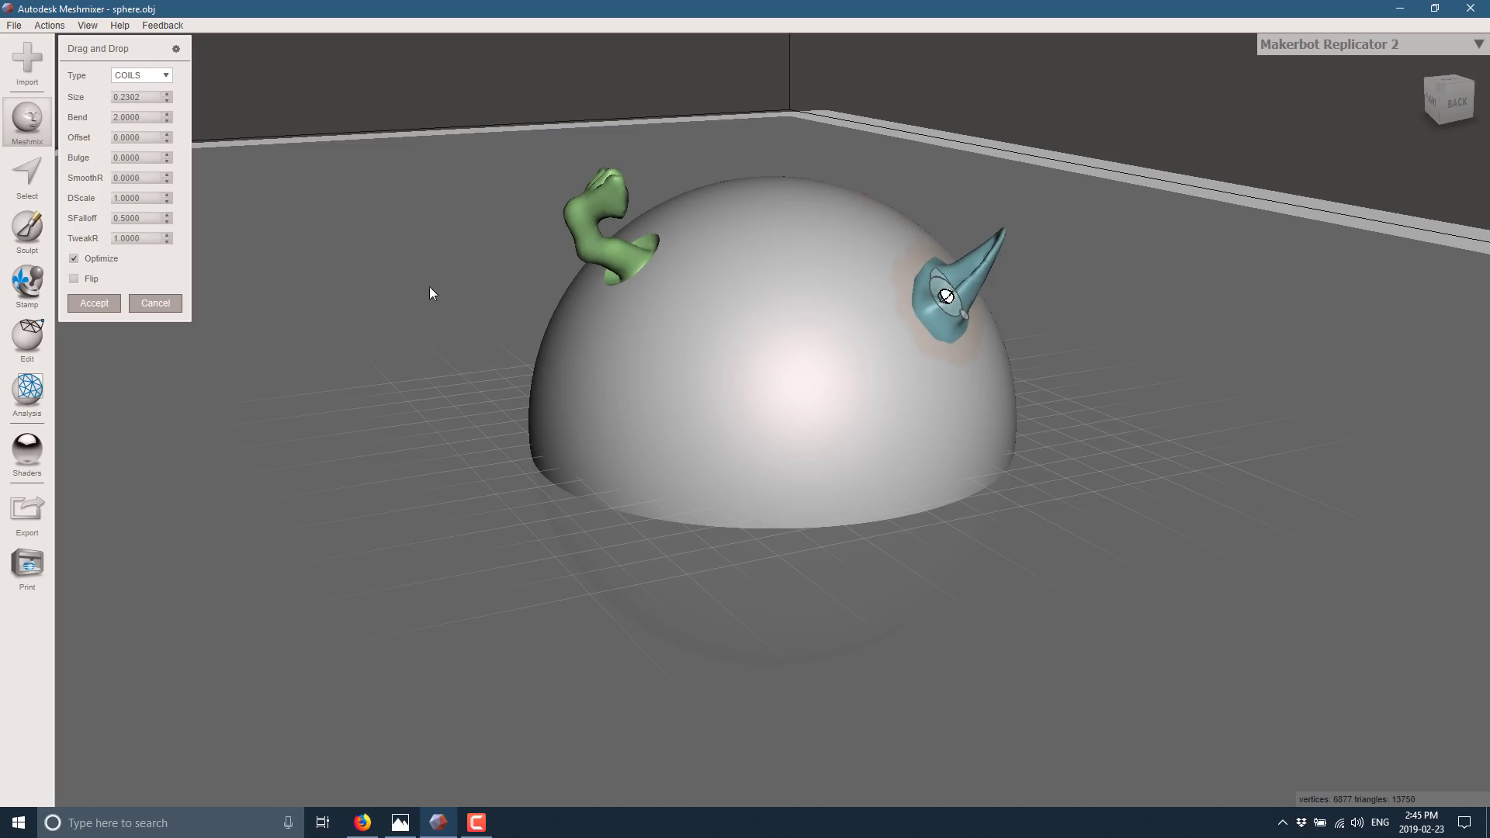
click(94, 303)
click(31, 114)
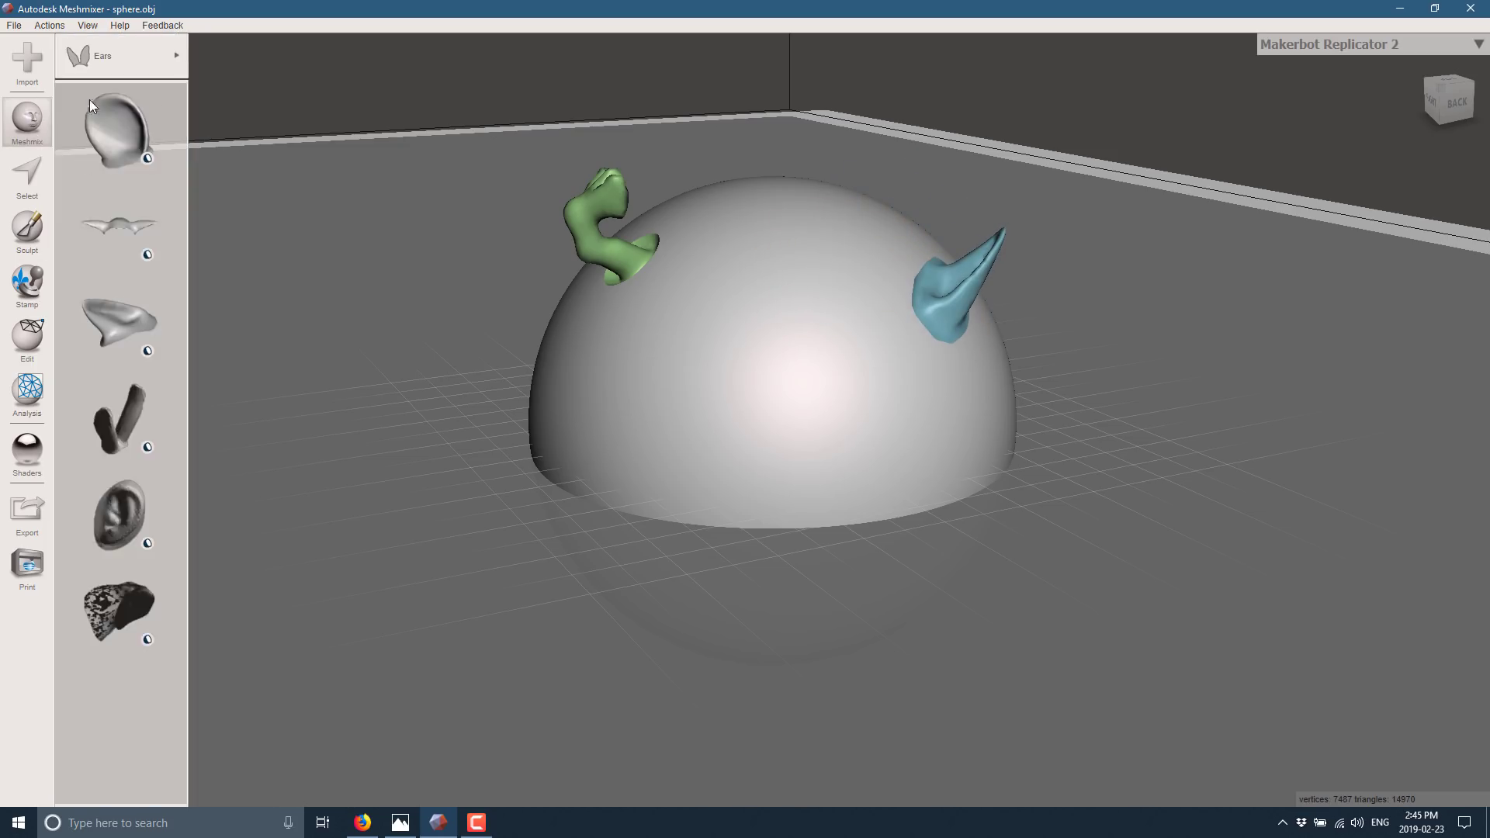
click(125, 59)
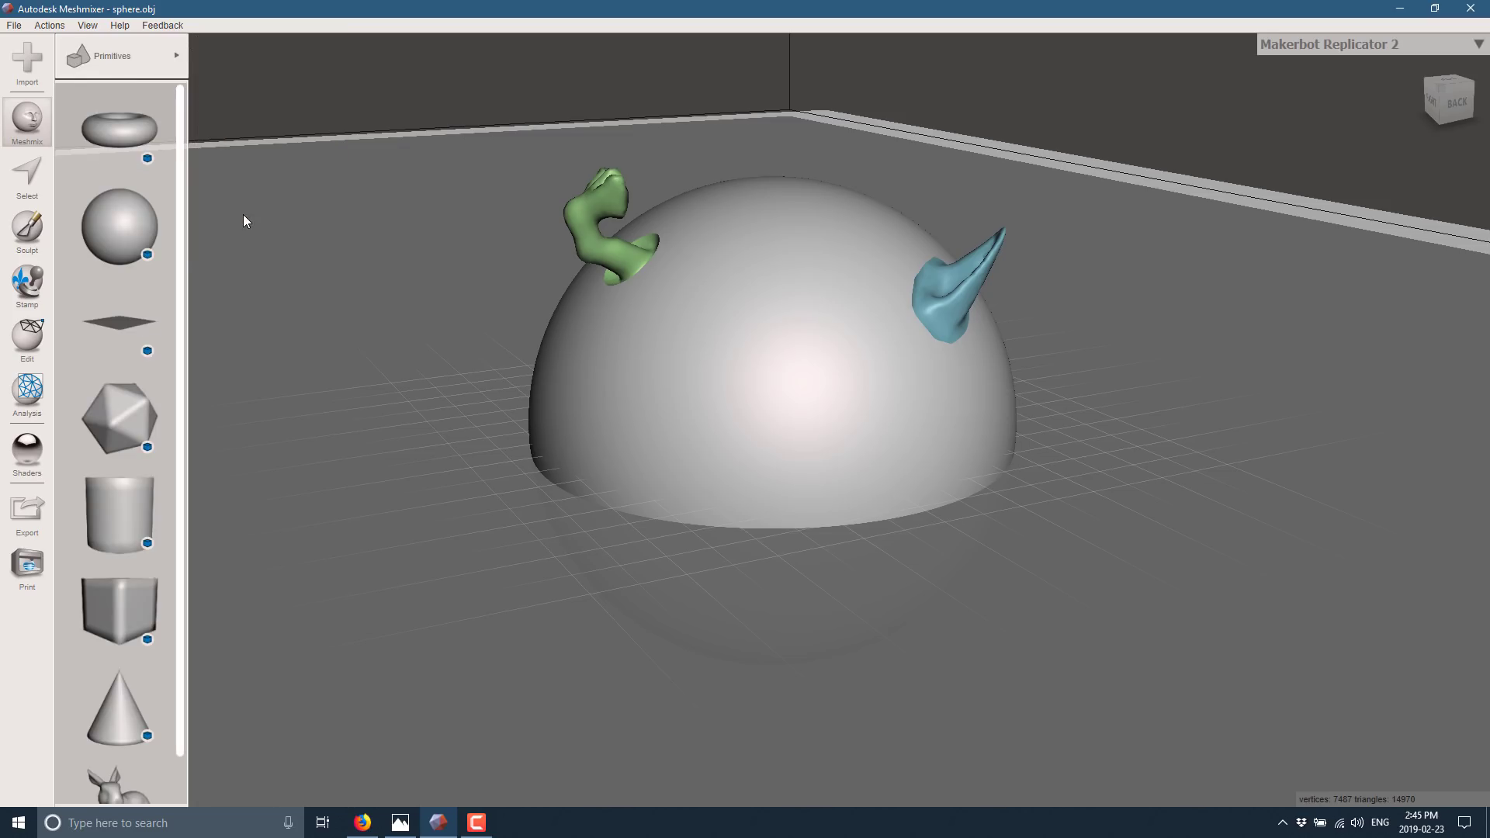
Step: Drop a sphere primitive onto the model, move it to the front-left side, and accept
drag(119, 128, 659, 343)
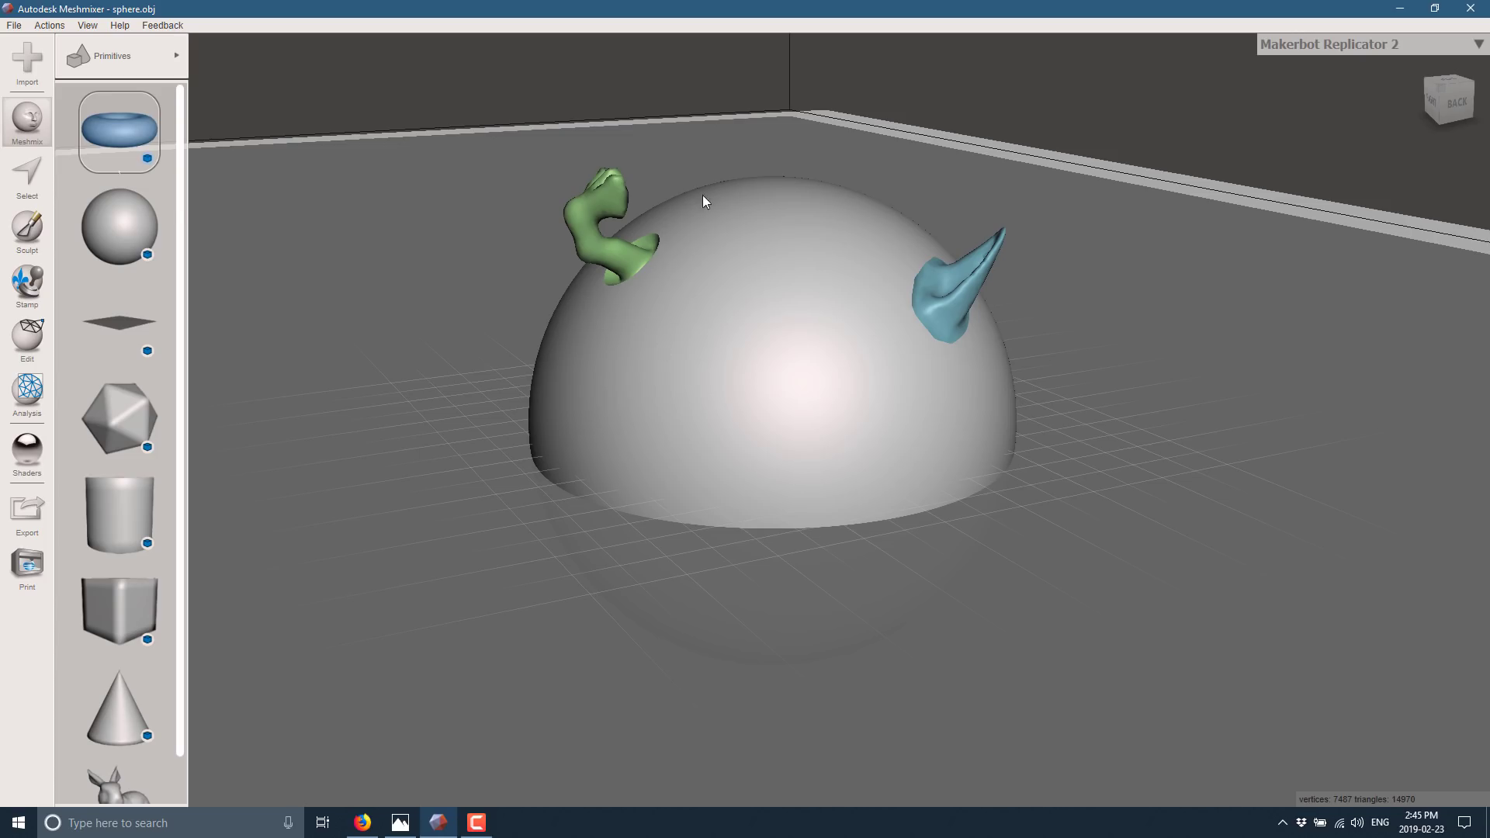
drag(129, 231, 813, 309)
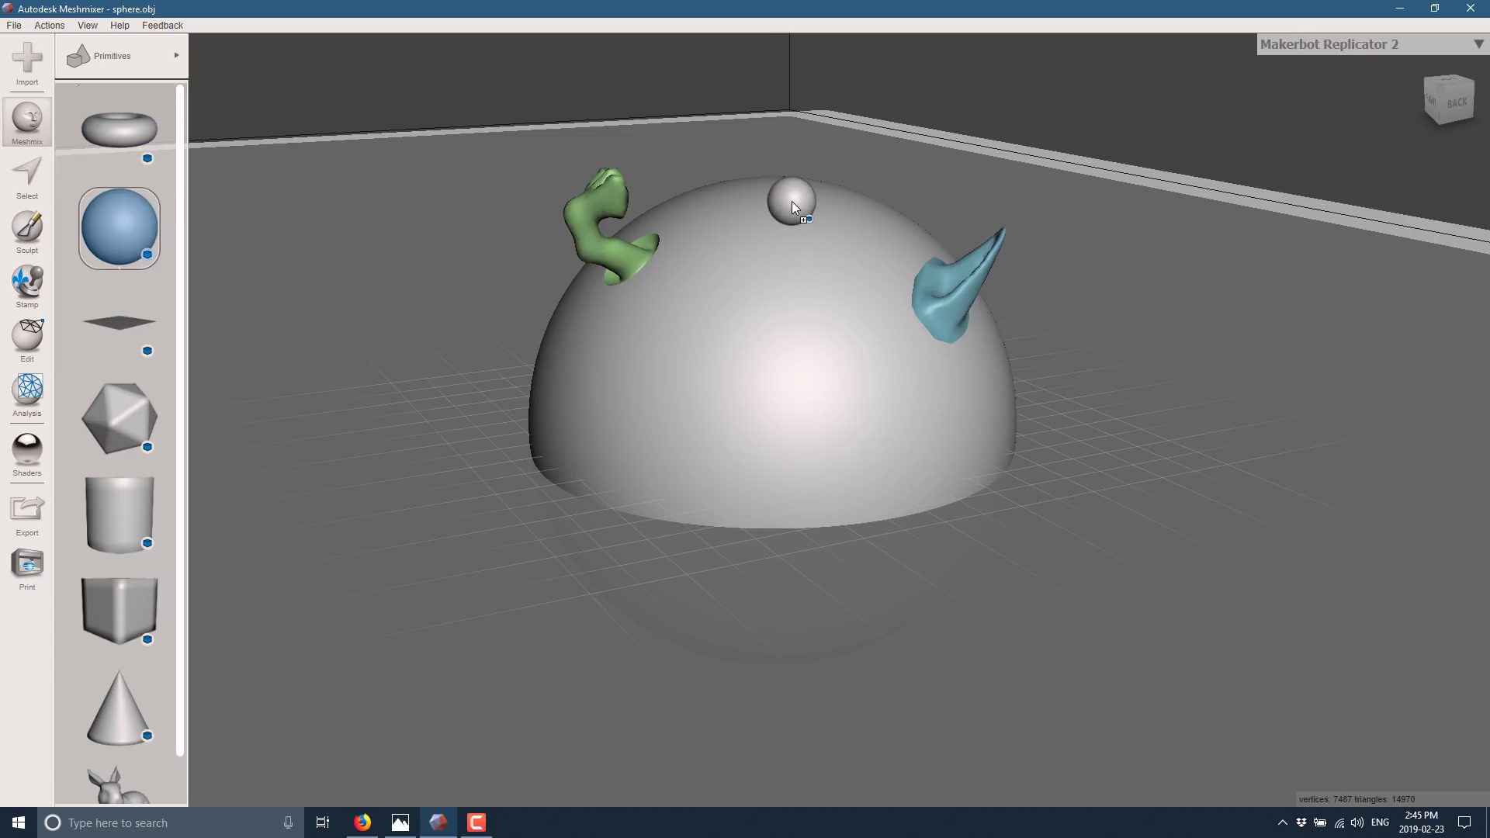
drag(792, 202, 792, 202)
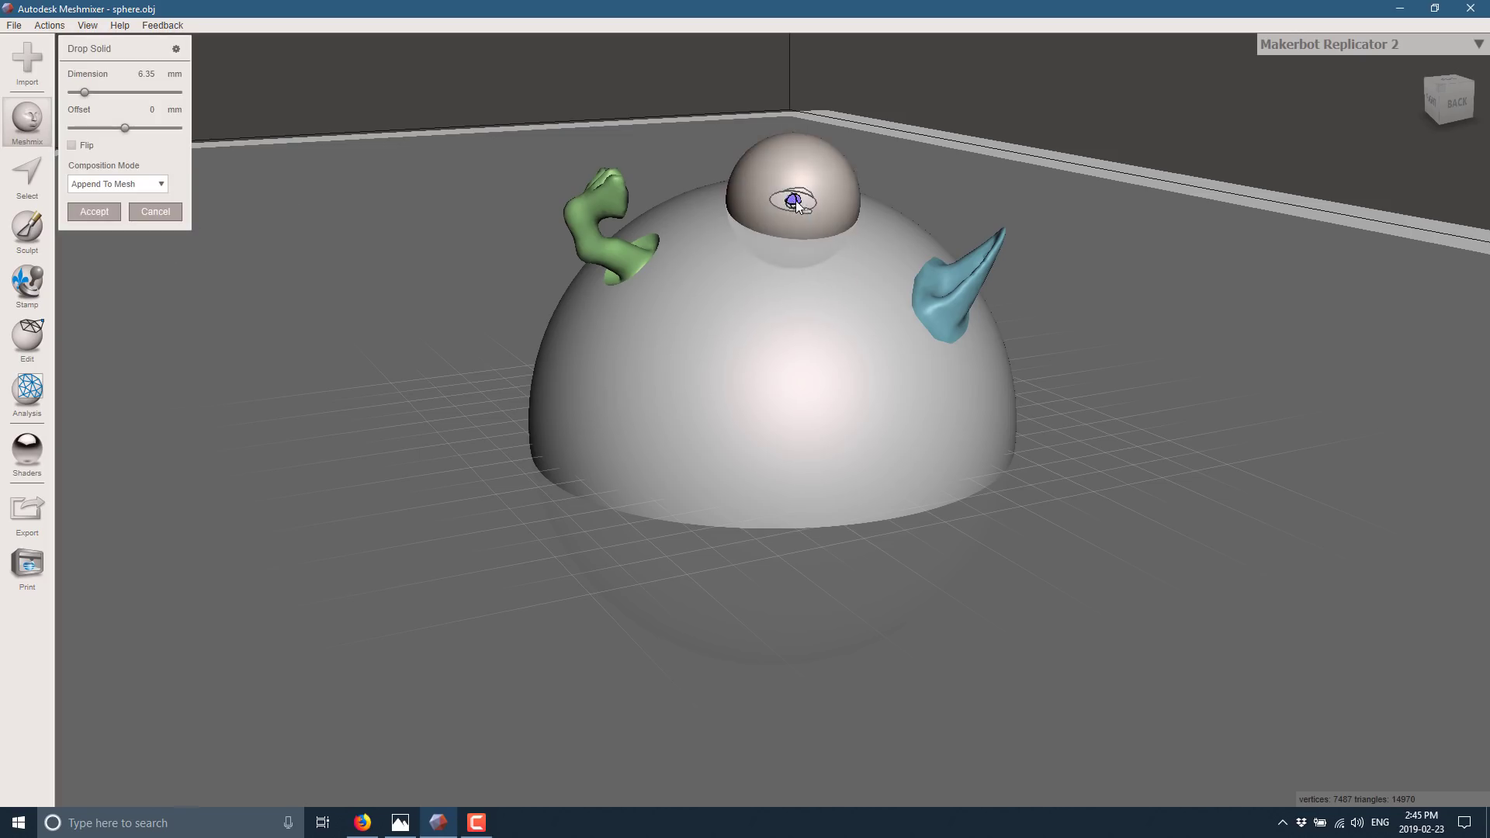
drag(823, 256, 604, 423)
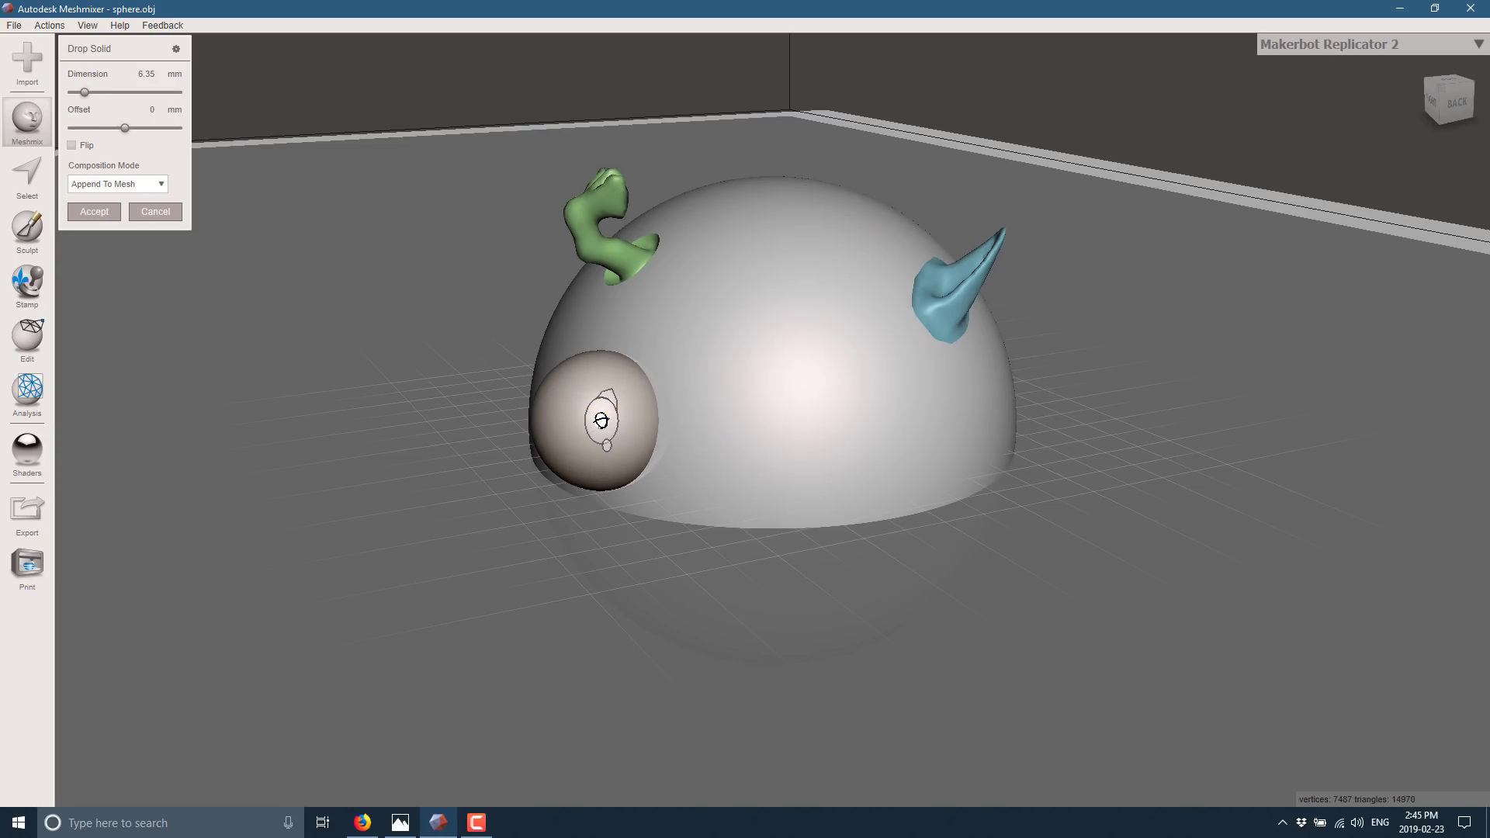
click(85, 212)
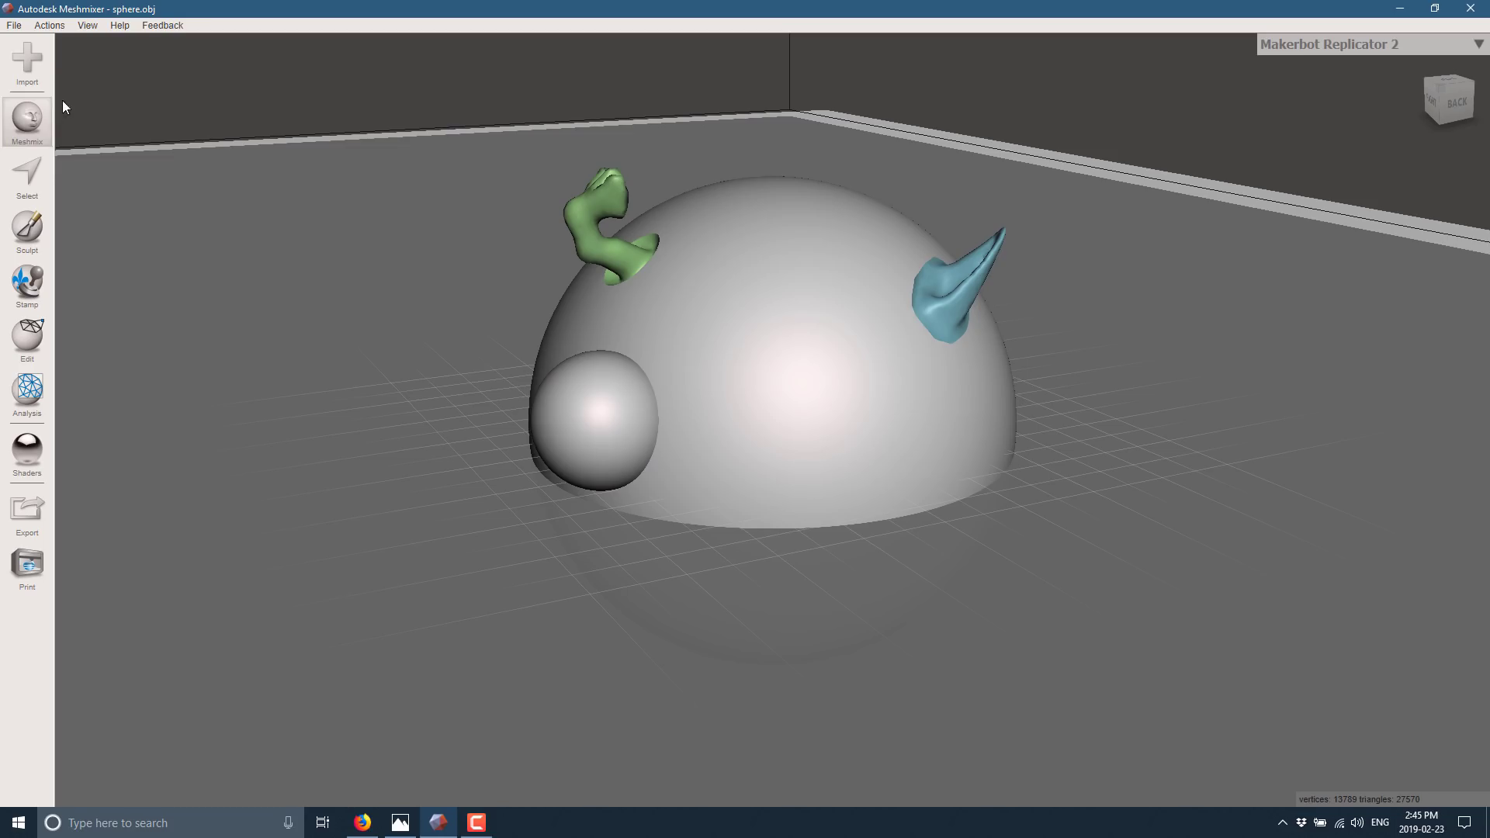
Step: Add a half-size sphere on the outer edge of that bulge and merge it
click(27, 118)
drag(121, 223, 411, 321)
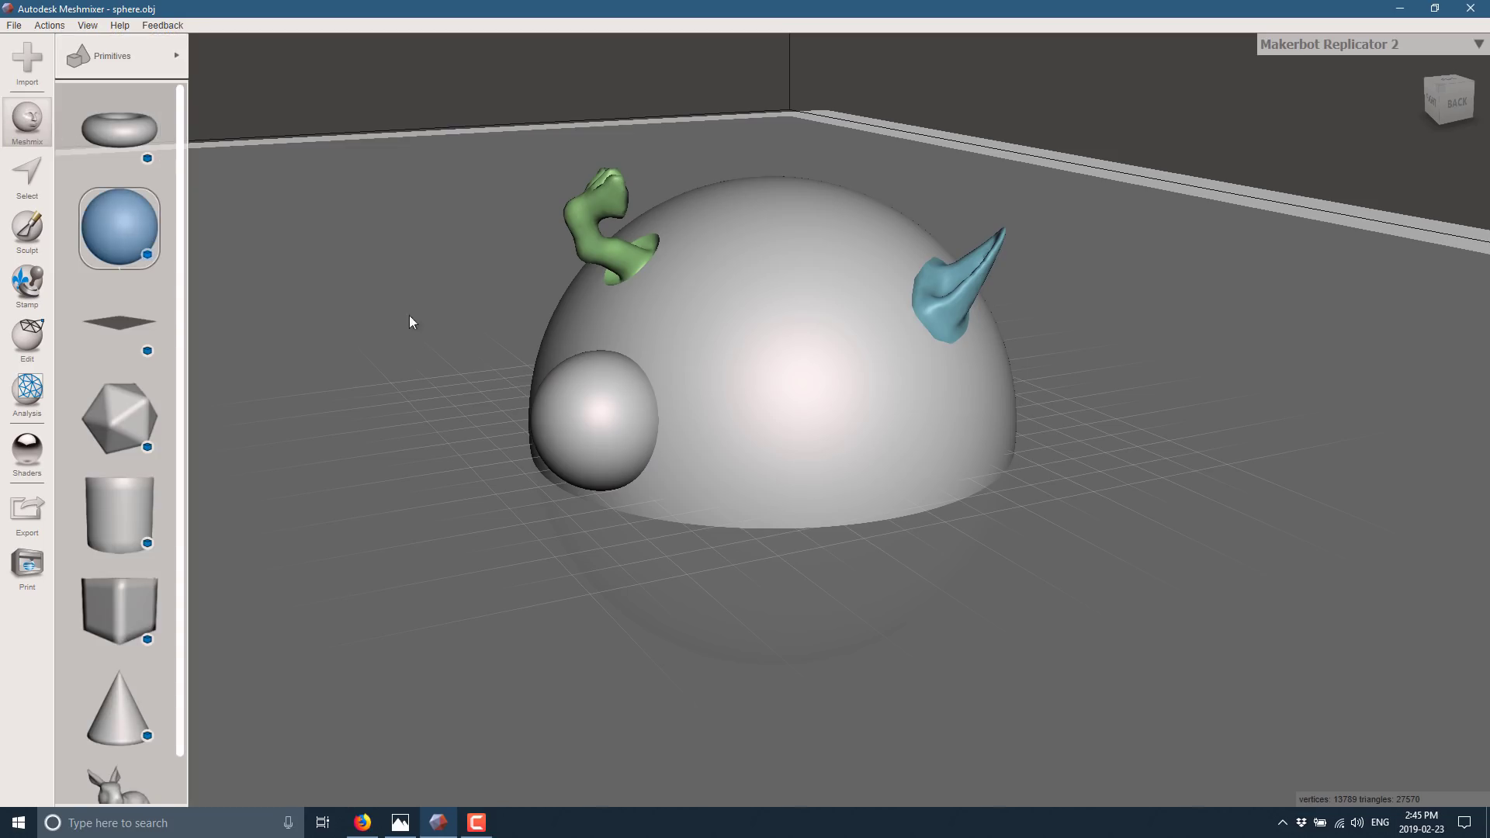
drag(556, 431, 570, 427)
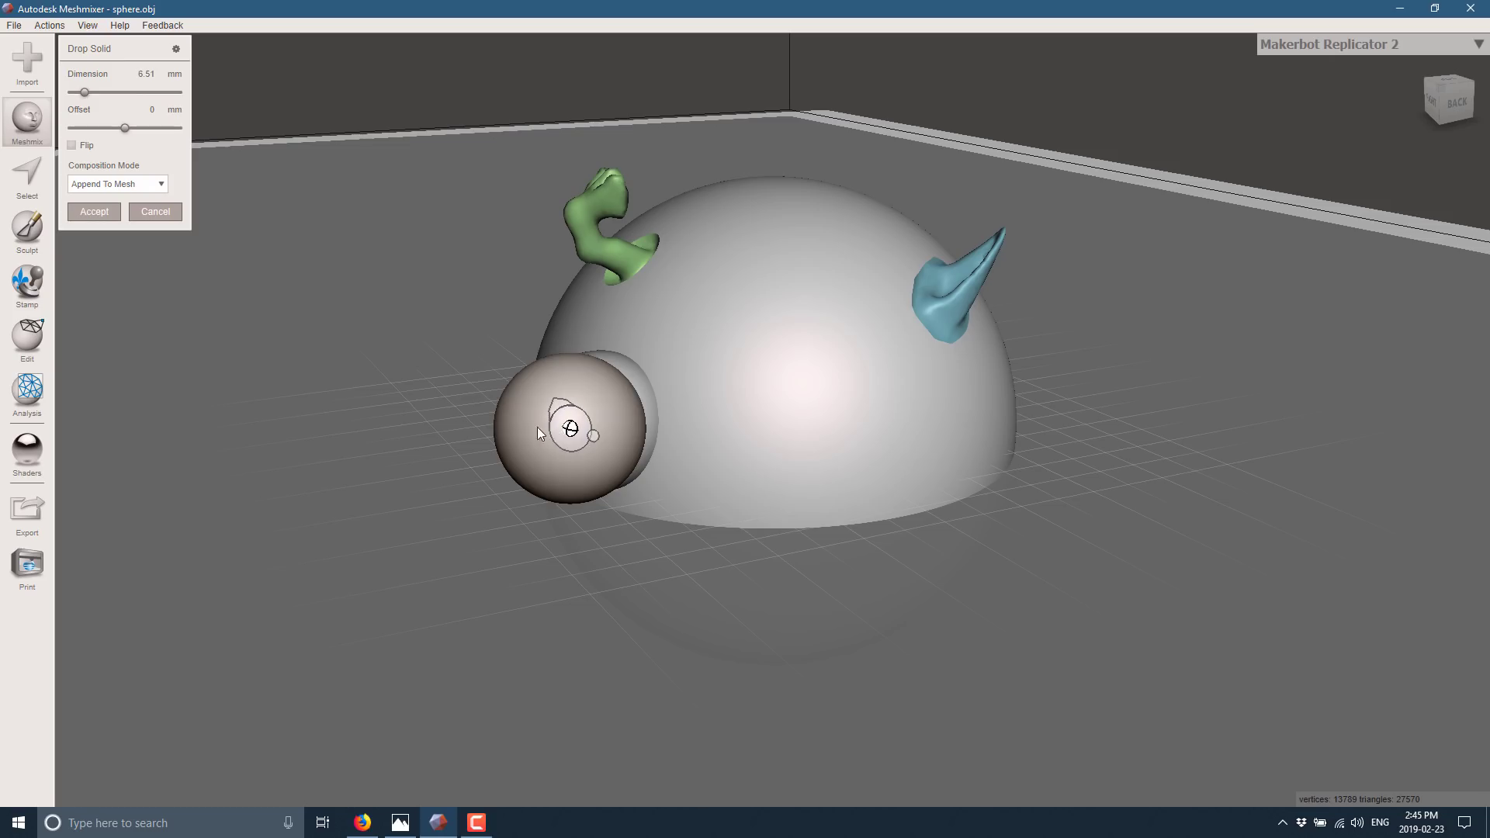
mouse_move(570, 428)
mouse_down()
mouse_move(526, 416)
mouse_move(548, 419)
mouse_up()
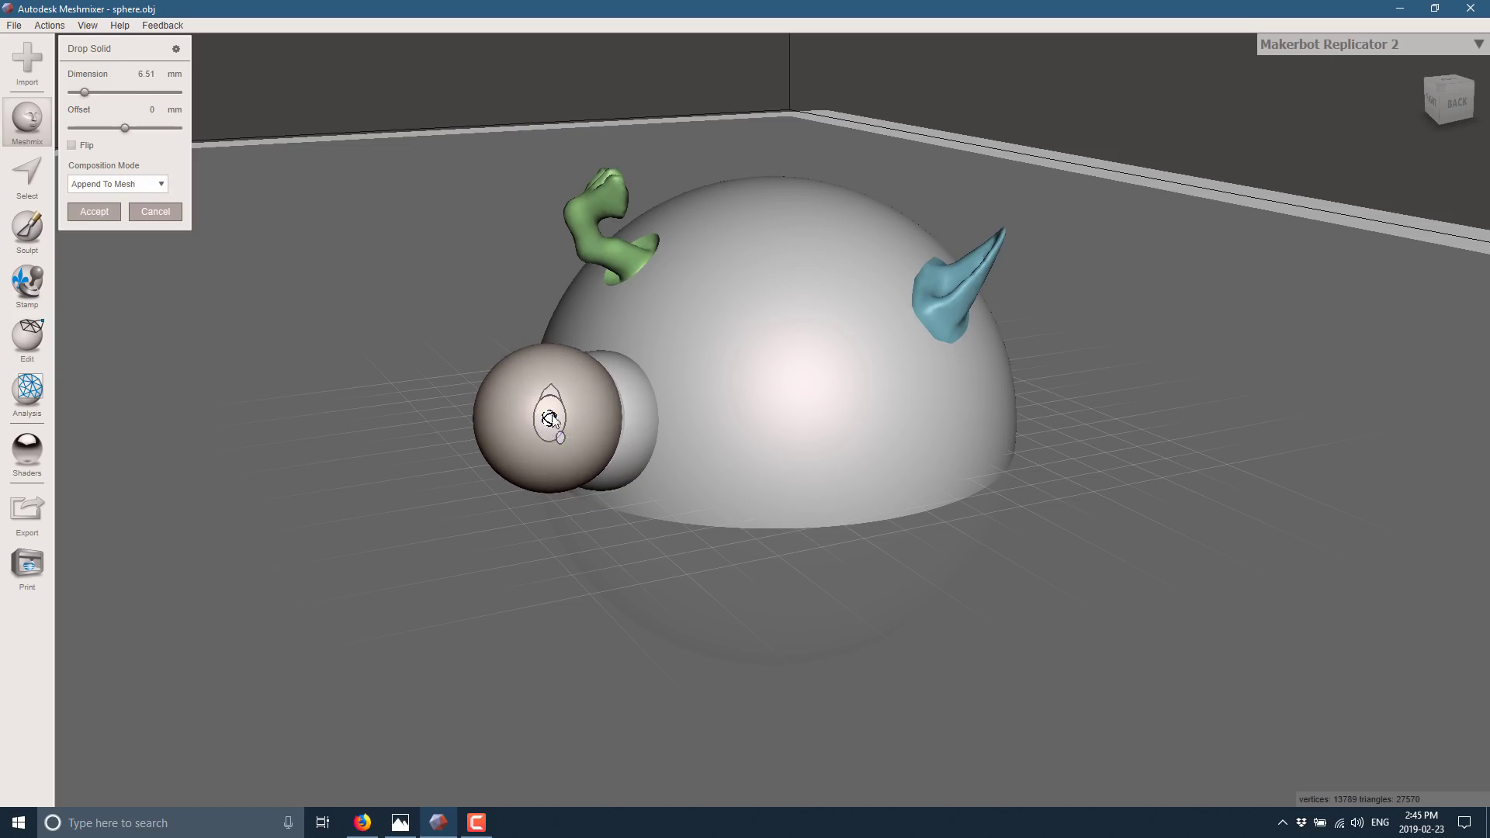
drag(551, 397, 538, 487)
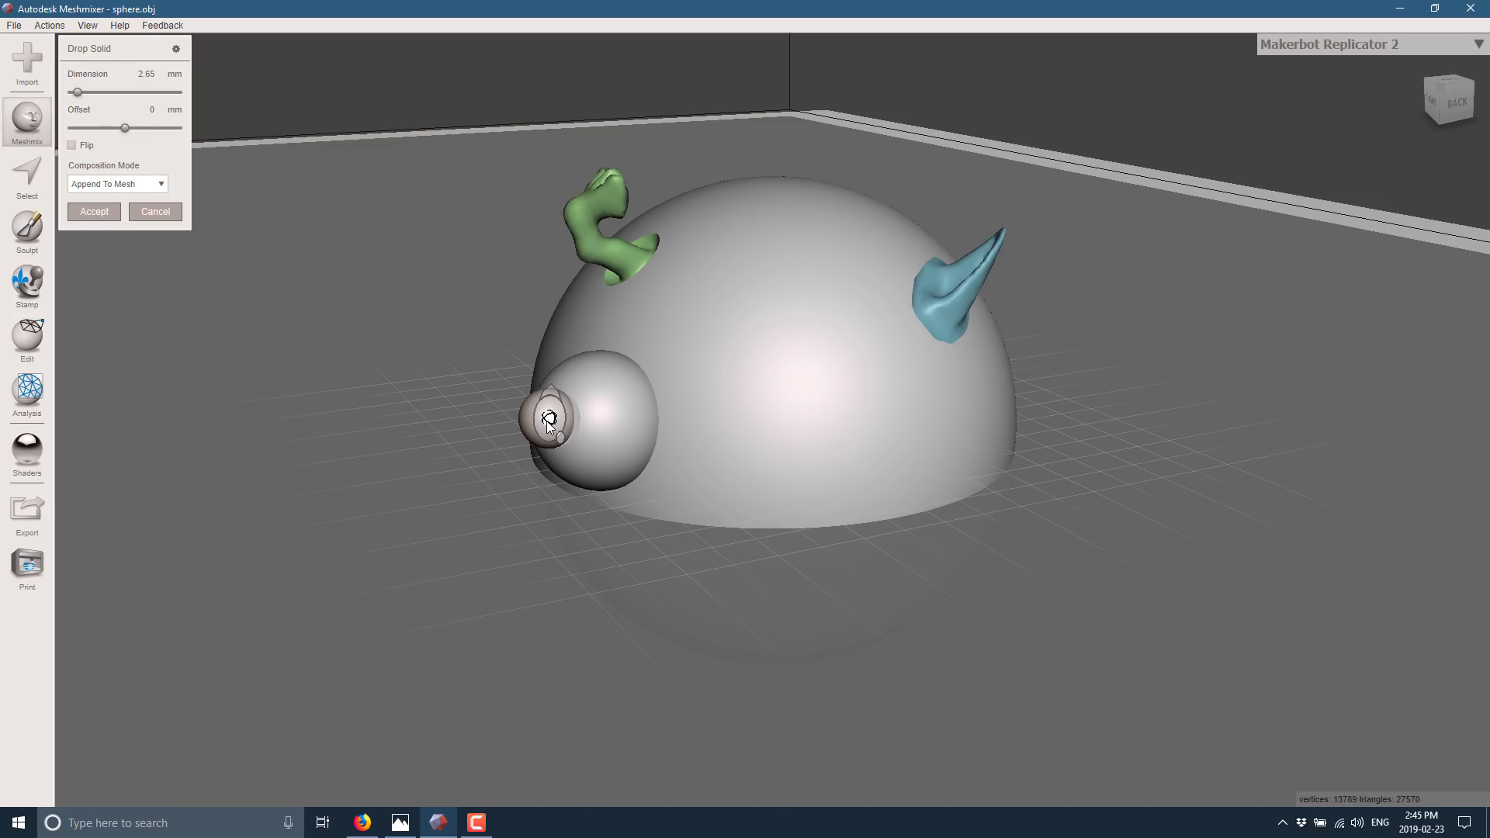
mouse_move(548, 419)
mouse_down()
mouse_move(594, 432)
mouse_move(841, 393)
mouse_move(952, 424)
mouse_move(789, 340)
mouse_move(591, 433)
mouse_move(550, 439)
mouse_move(555, 426)
mouse_up()
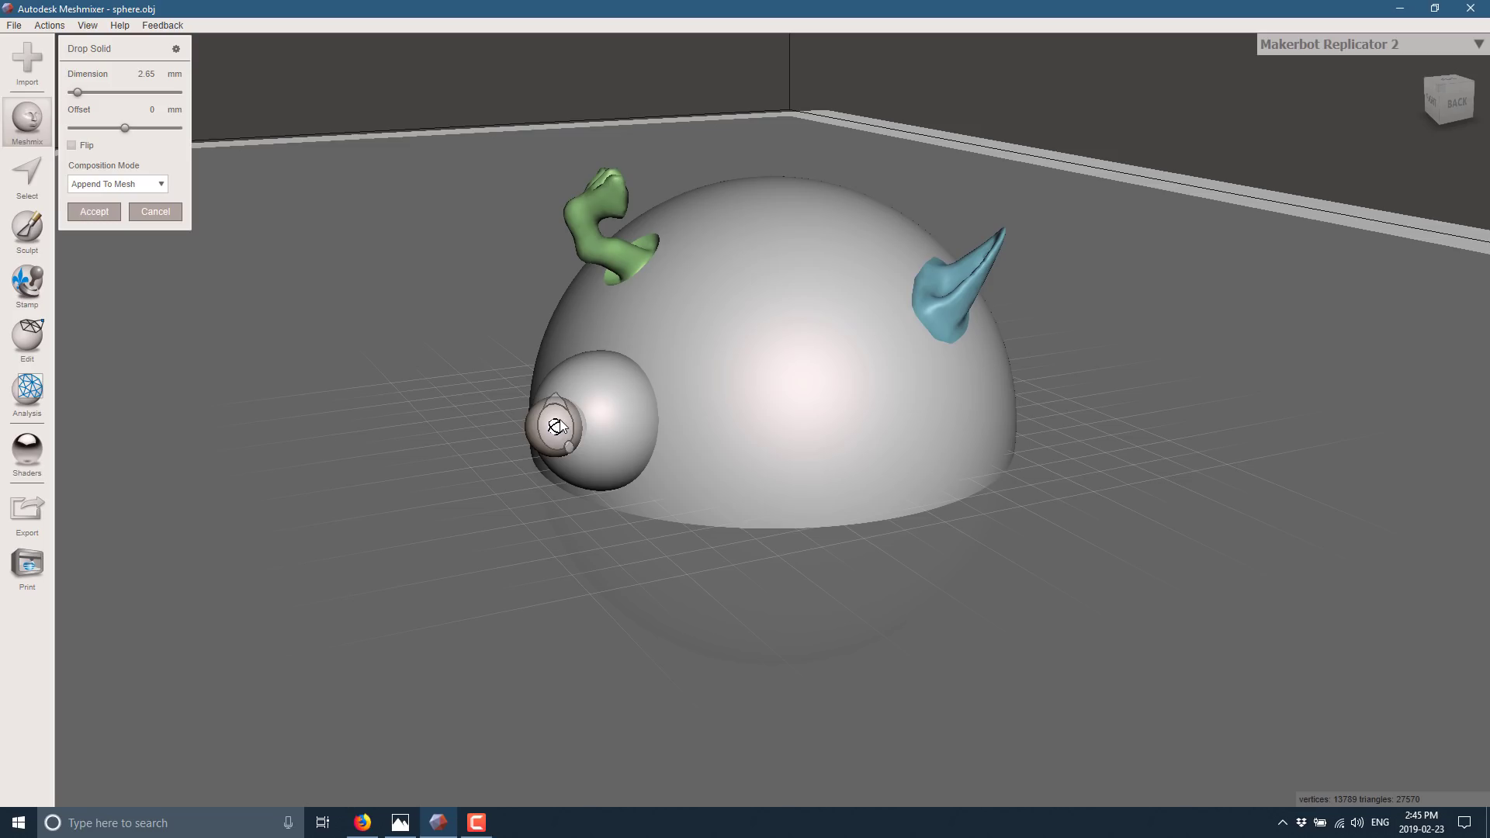
click(92, 214)
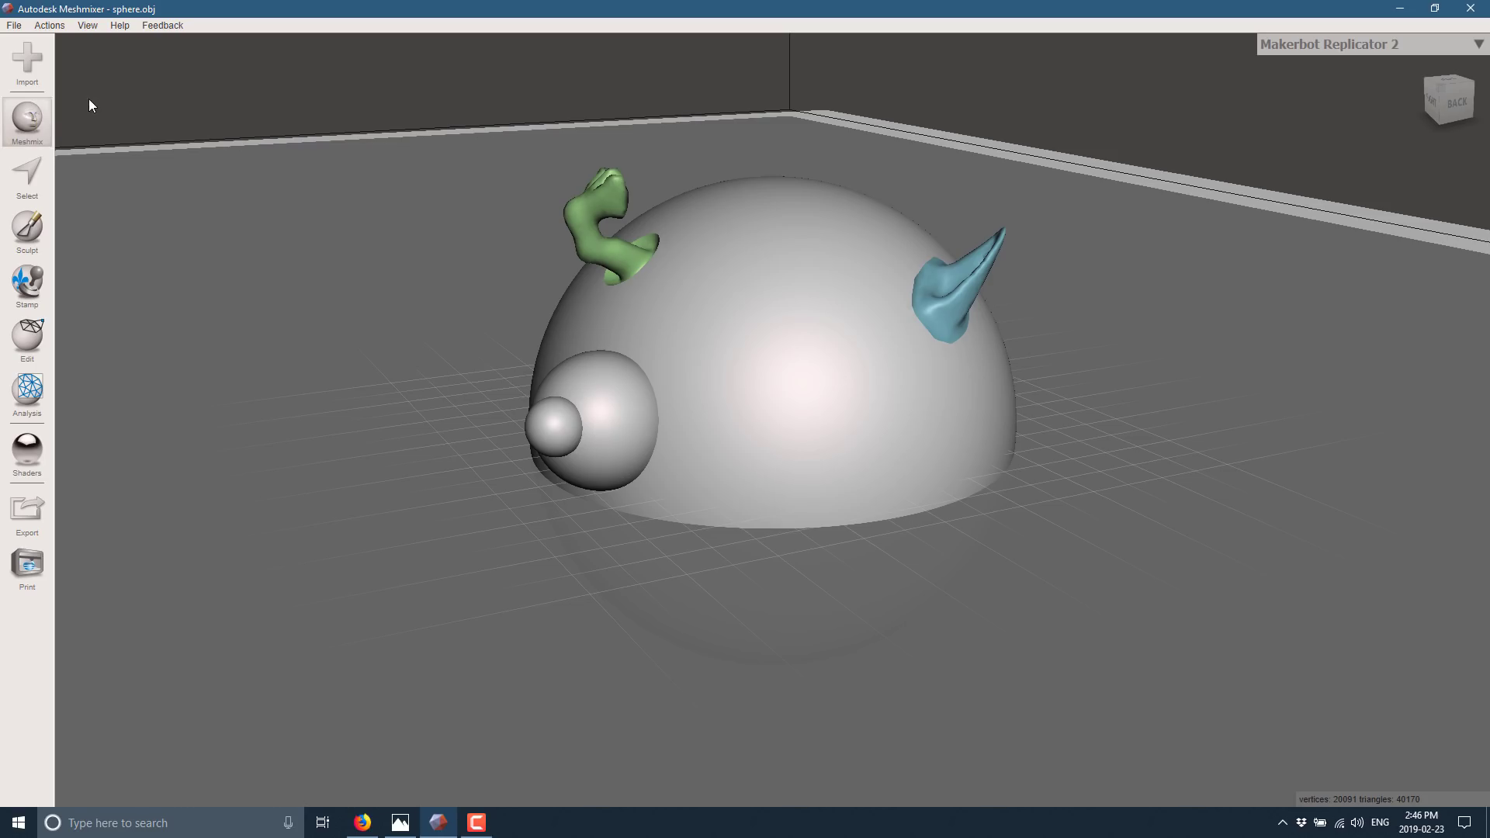
click(21, 176)
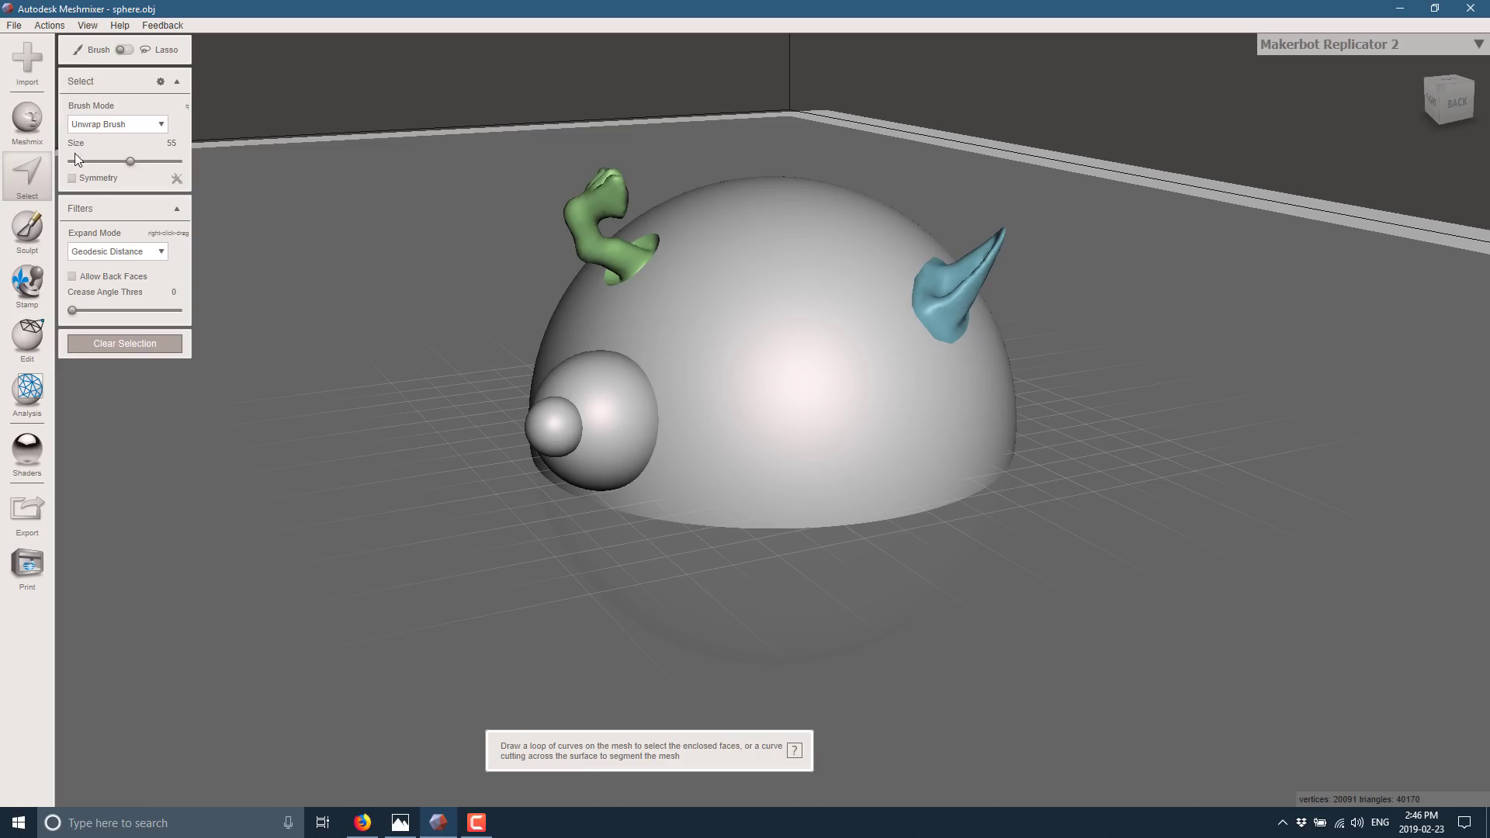
Step: Pull three long tendrils out of the sphere's right side with the Drag sculpt brush
click(21, 237)
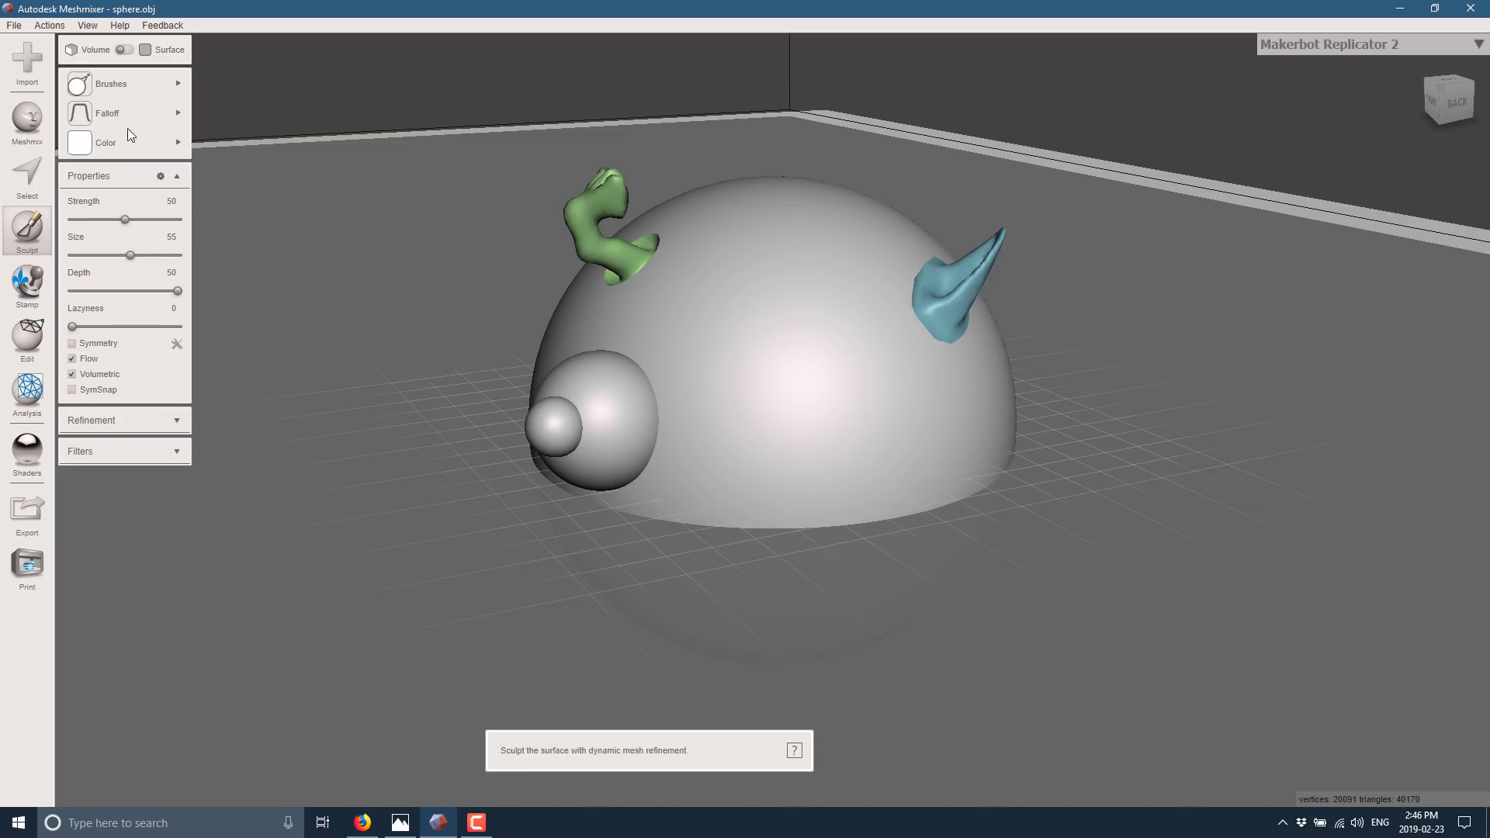
mouse_move(140, 84)
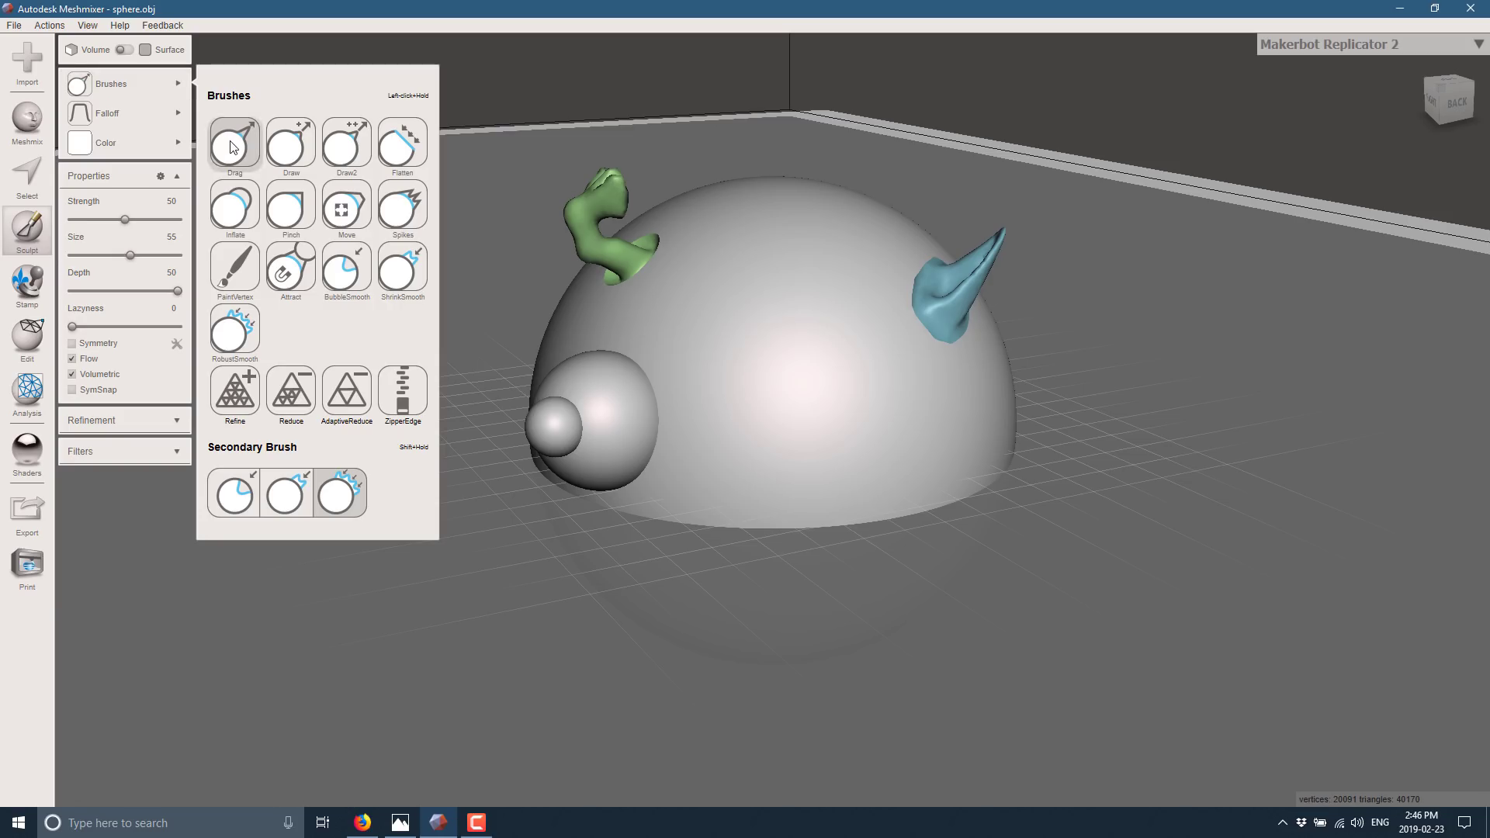
drag(898, 200, 1082, 95)
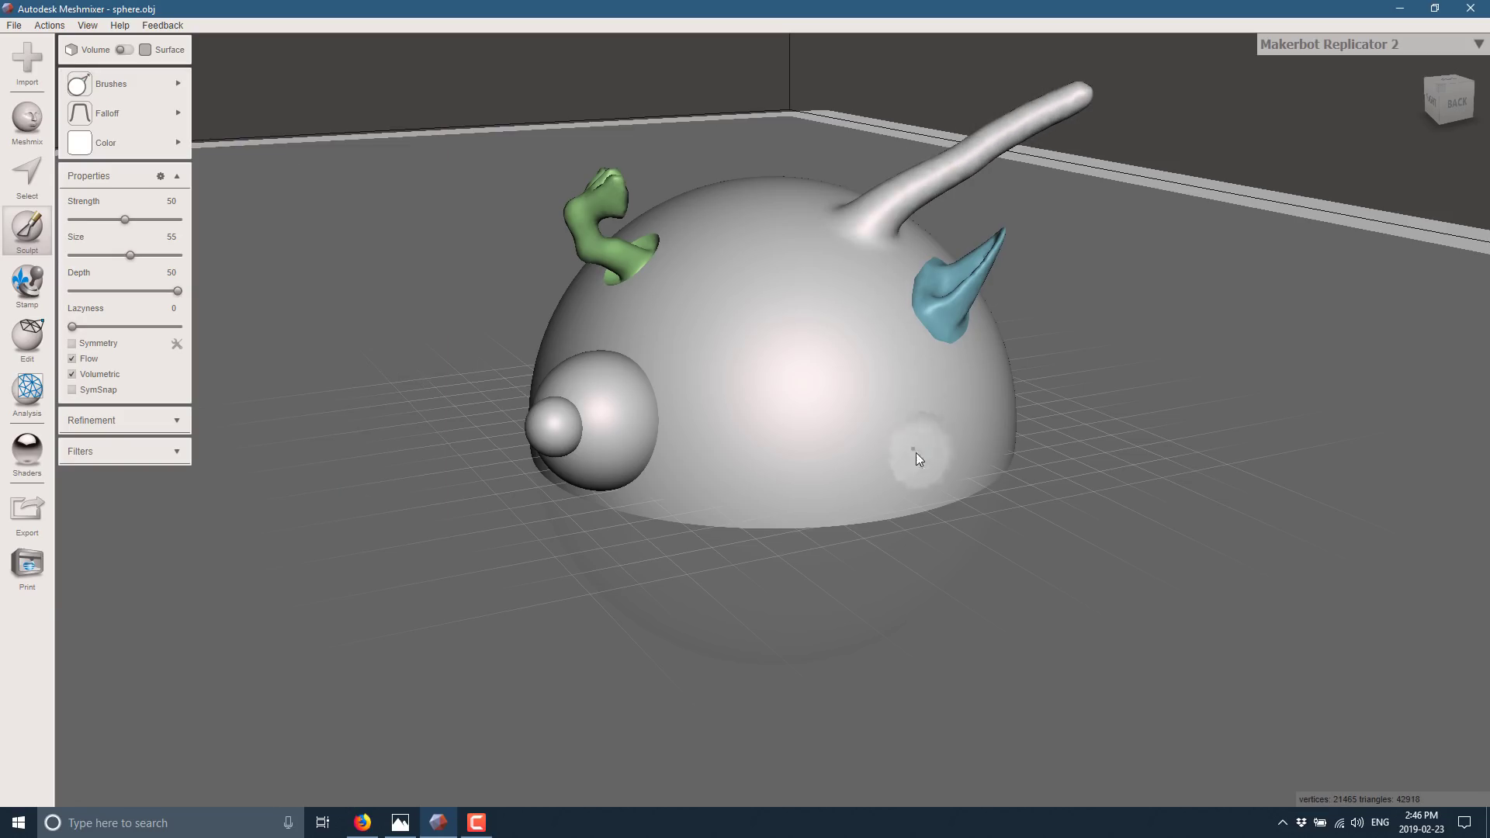
mouse_move(916, 453)
mouse_down()
mouse_move(1181, 513)
mouse_move(1242, 513)
mouse_up()
drag(982, 365, 1275, 338)
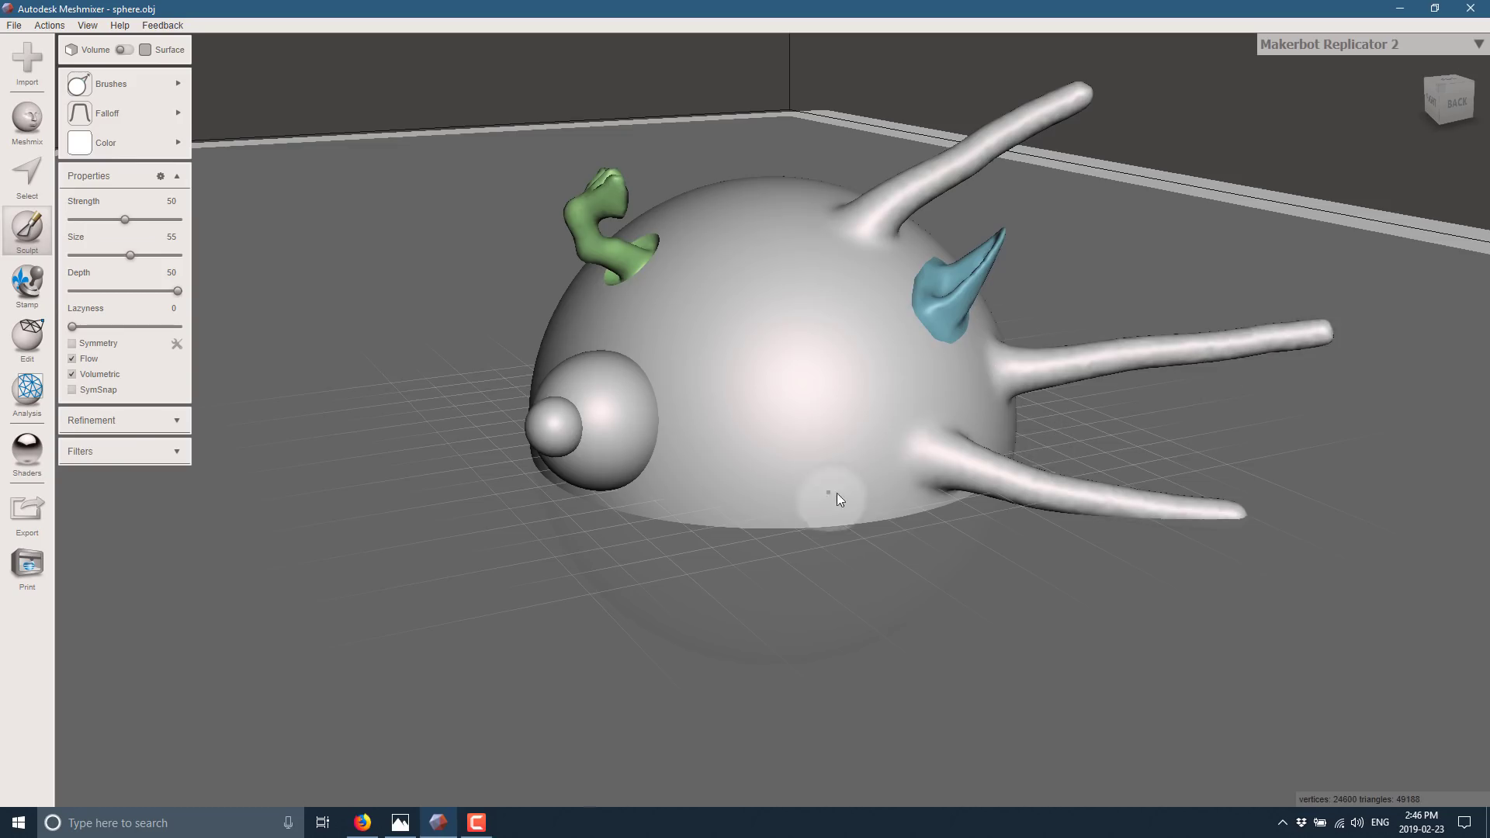
right_drag(838, 492, 919, 603)
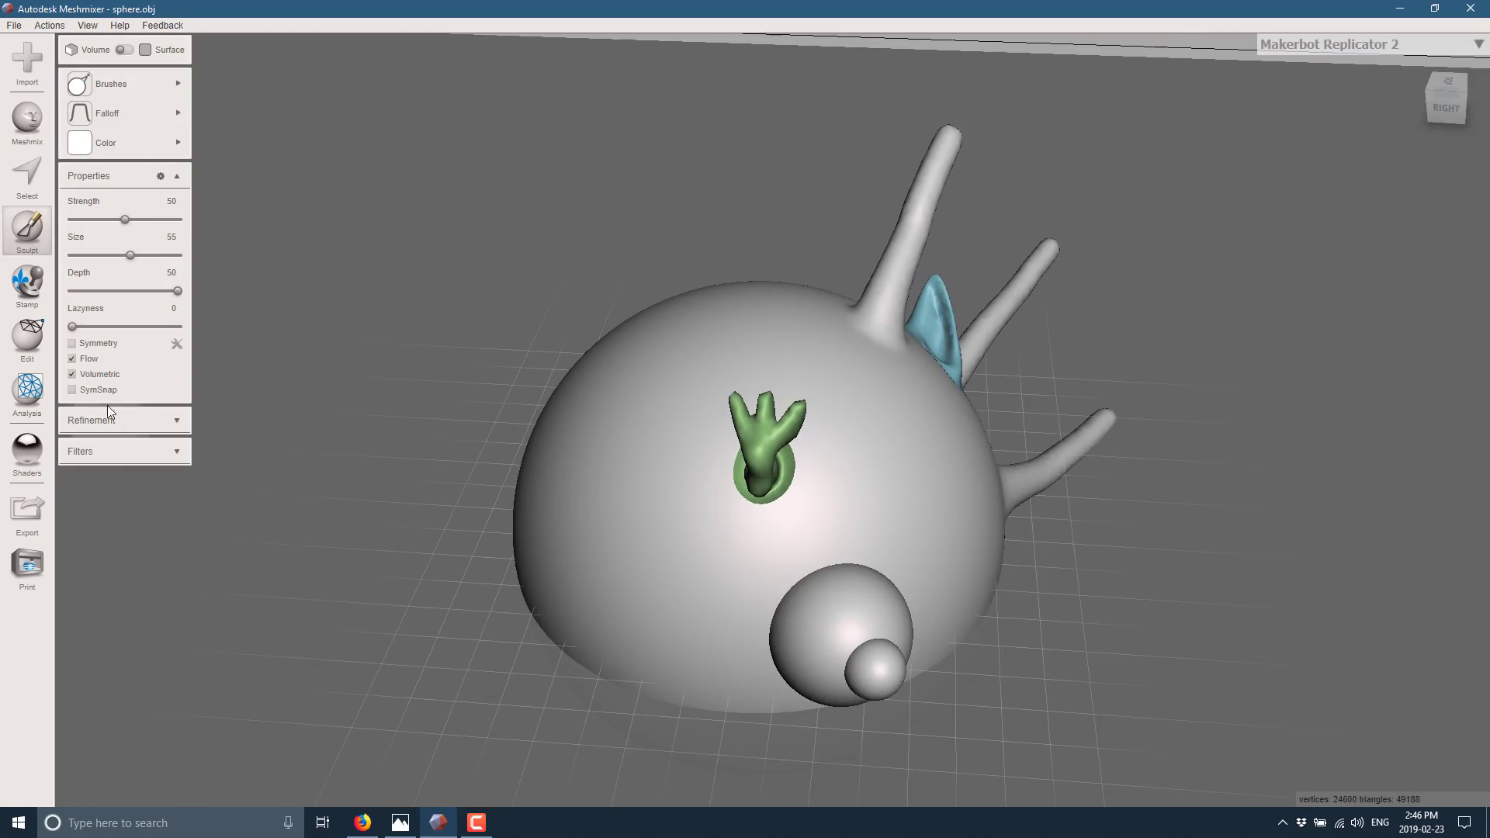
Step: Turn on Symmetry and drag out five mirrored tentacle pairs around the sphere
click(77, 342)
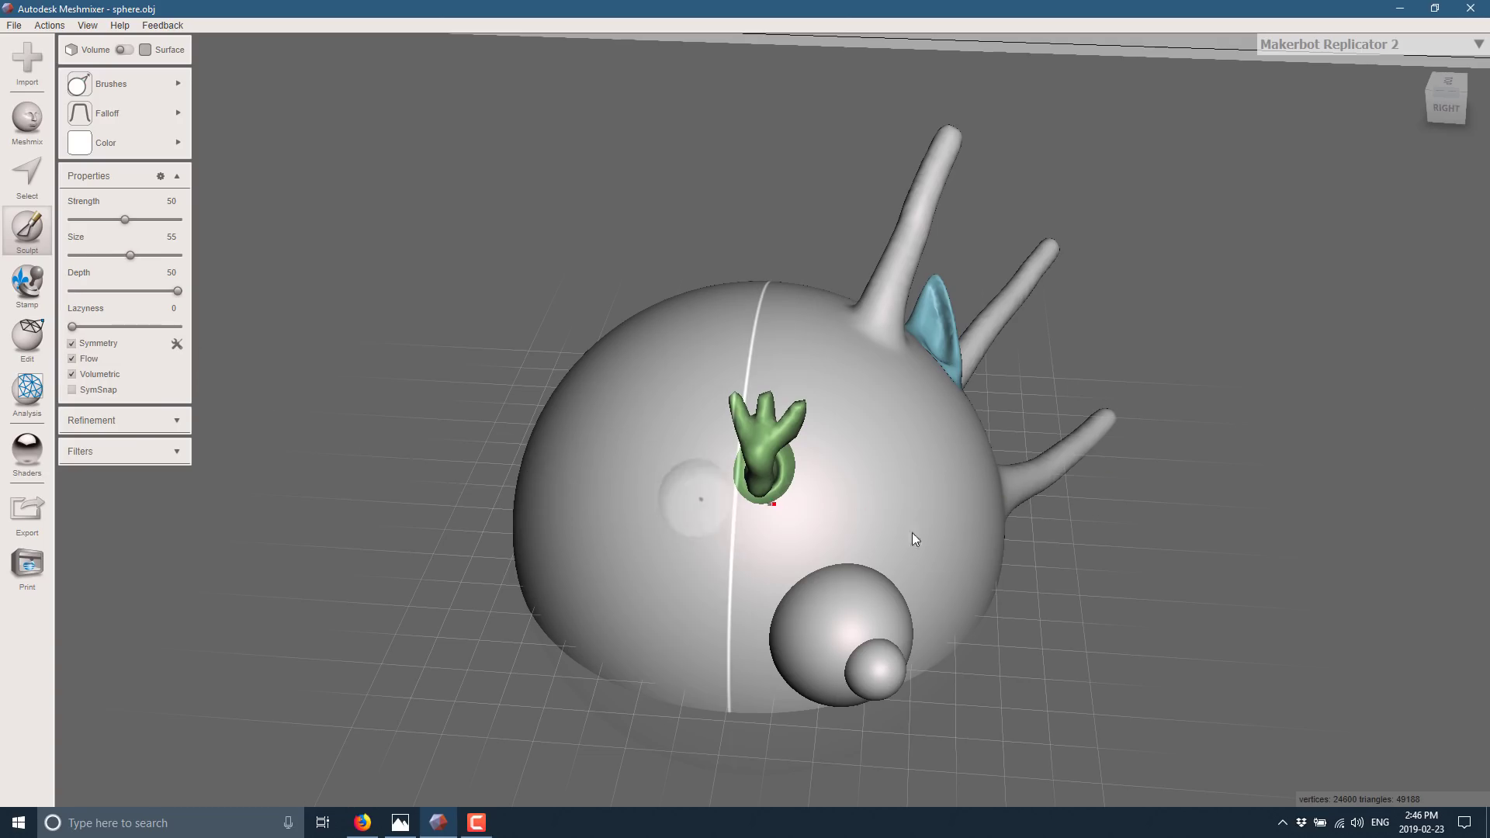
mouse_move(648, 441)
mouse_down()
mouse_move(548, 330)
mouse_move(520, 202)
mouse_up()
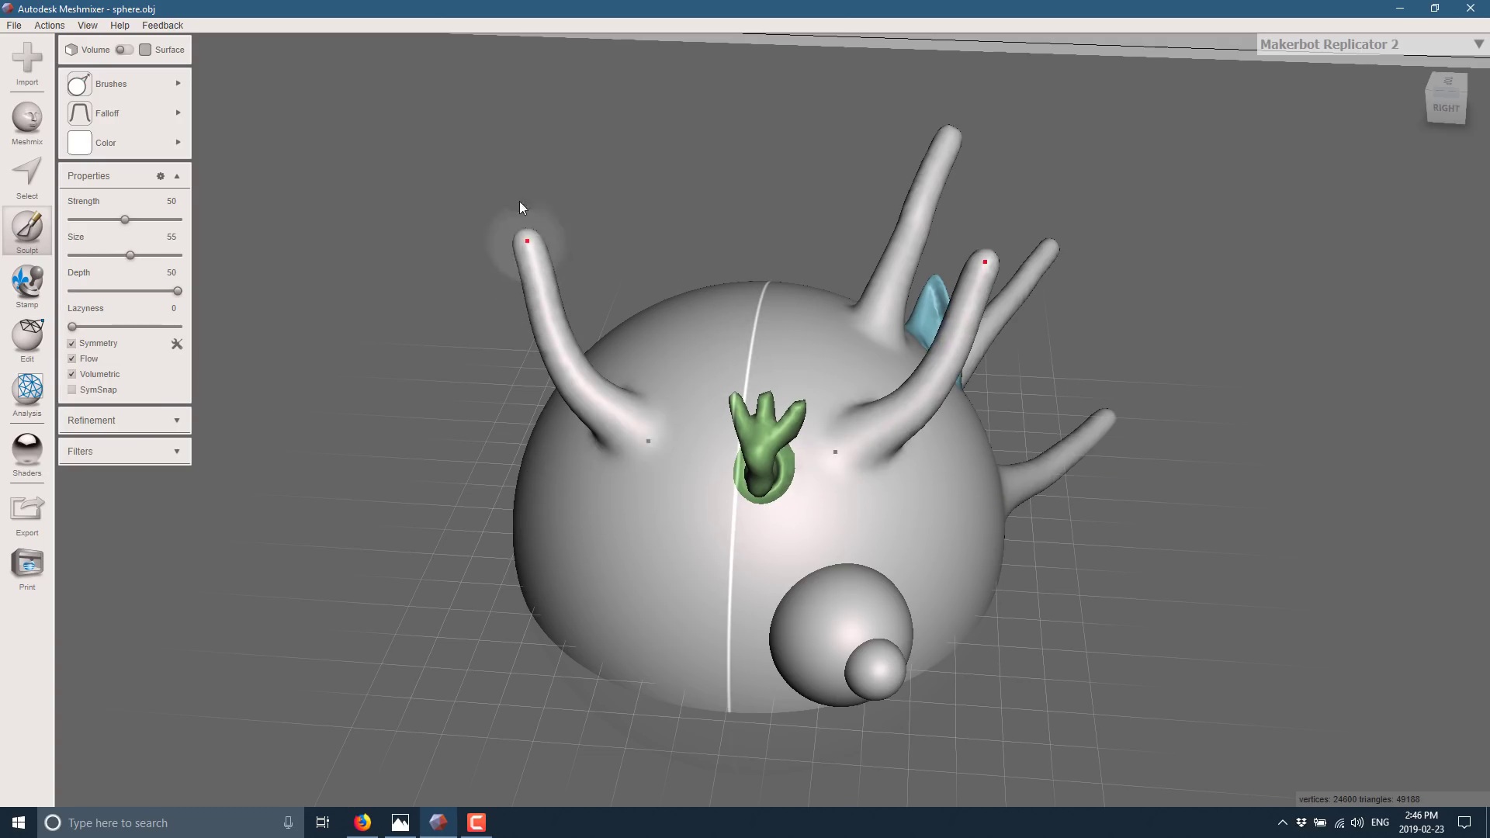
drag(641, 543, 393, 684)
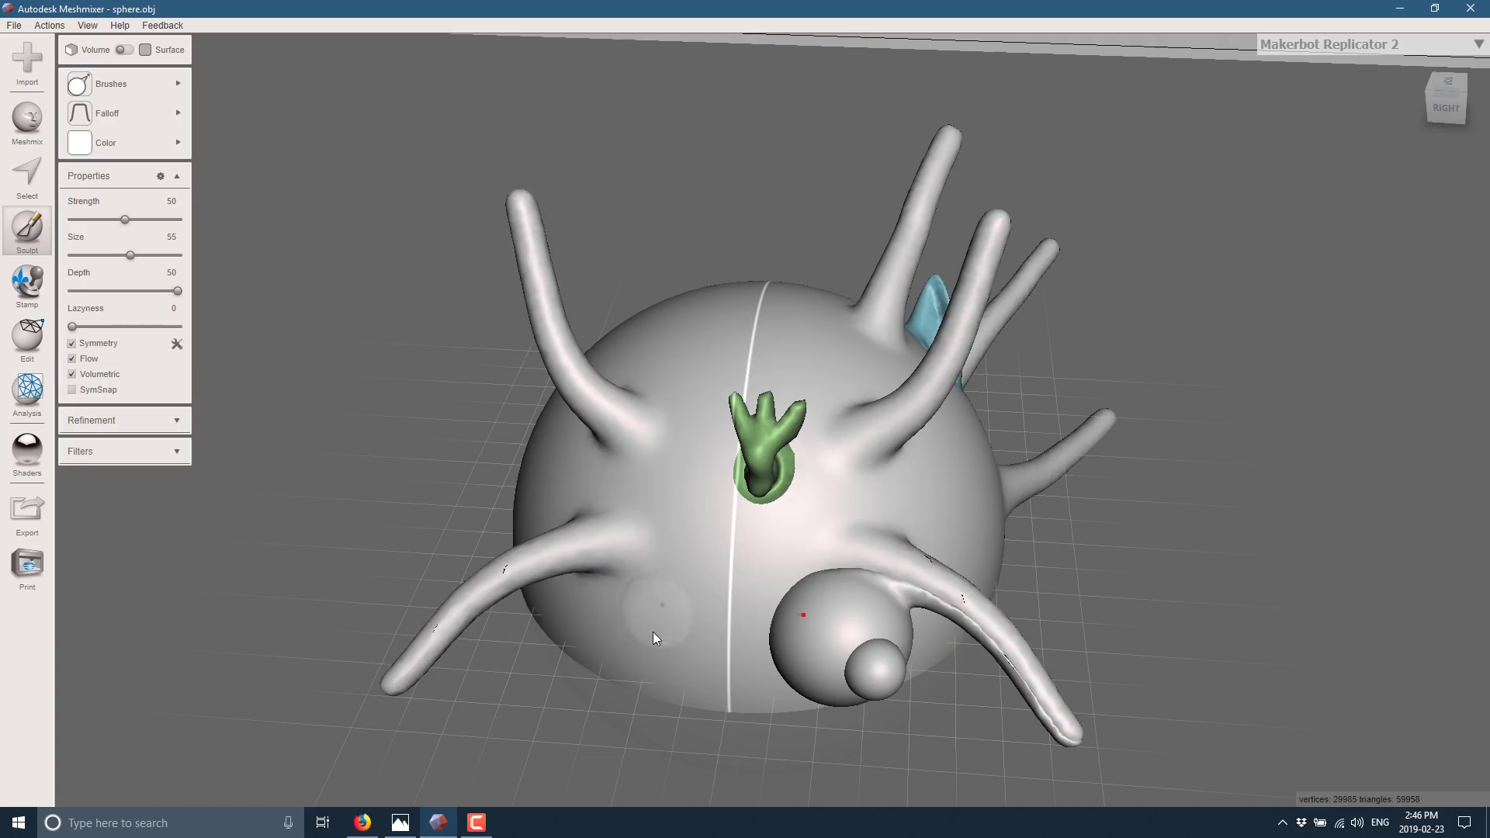
drag(653, 632, 599, 762)
drag(696, 342, 680, 194)
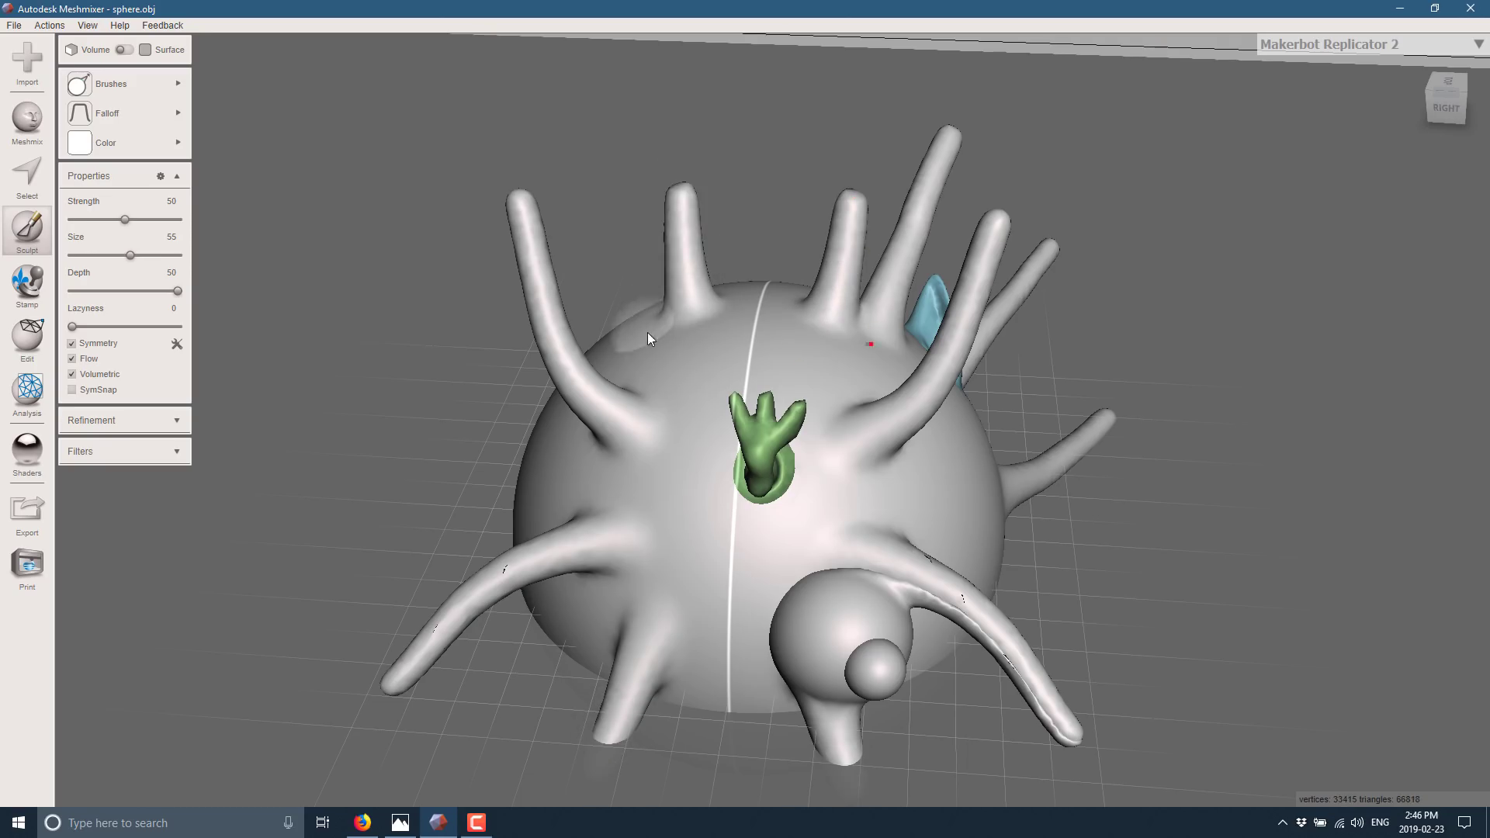
drag(647, 332, 528, 309)
Step: Flatten the upper-left tentacle pair and the green three-fingered growth with the Flatten brush
click(108, 83)
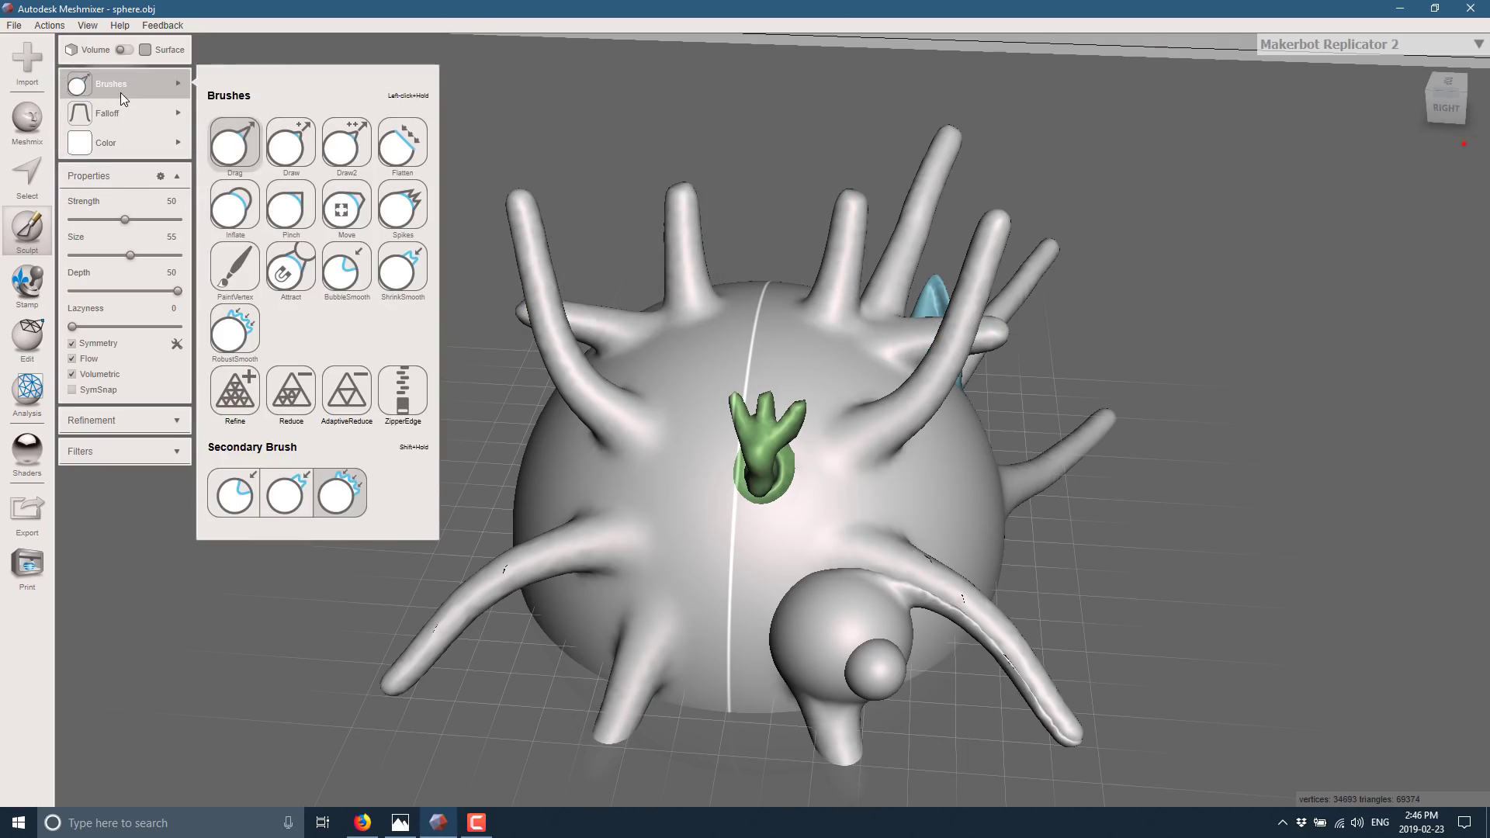
click(399, 143)
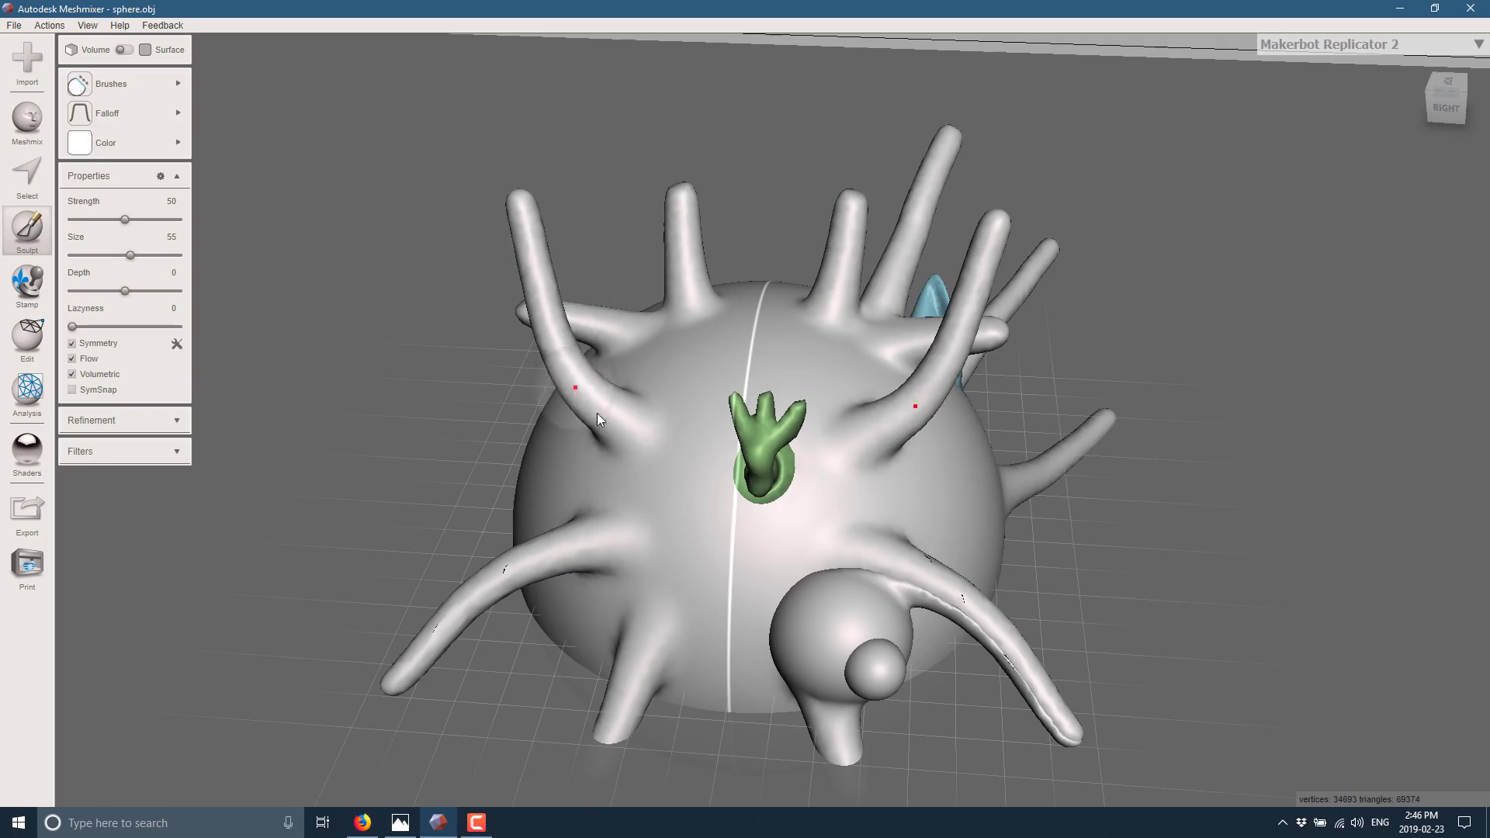
mouse_move(560, 370)
mouse_down()
mouse_move(514, 191)
mouse_move(555, 259)
mouse_move(523, 351)
mouse_move(607, 423)
mouse_up()
mouse_move(714, 465)
mouse_down()
mouse_move(710, 392)
mouse_move(699, 396)
mouse_move(719, 426)
mouse_move(801, 477)
mouse_move(895, 691)
mouse_move(882, 575)
mouse_move(921, 533)
mouse_move(986, 594)
mouse_up()
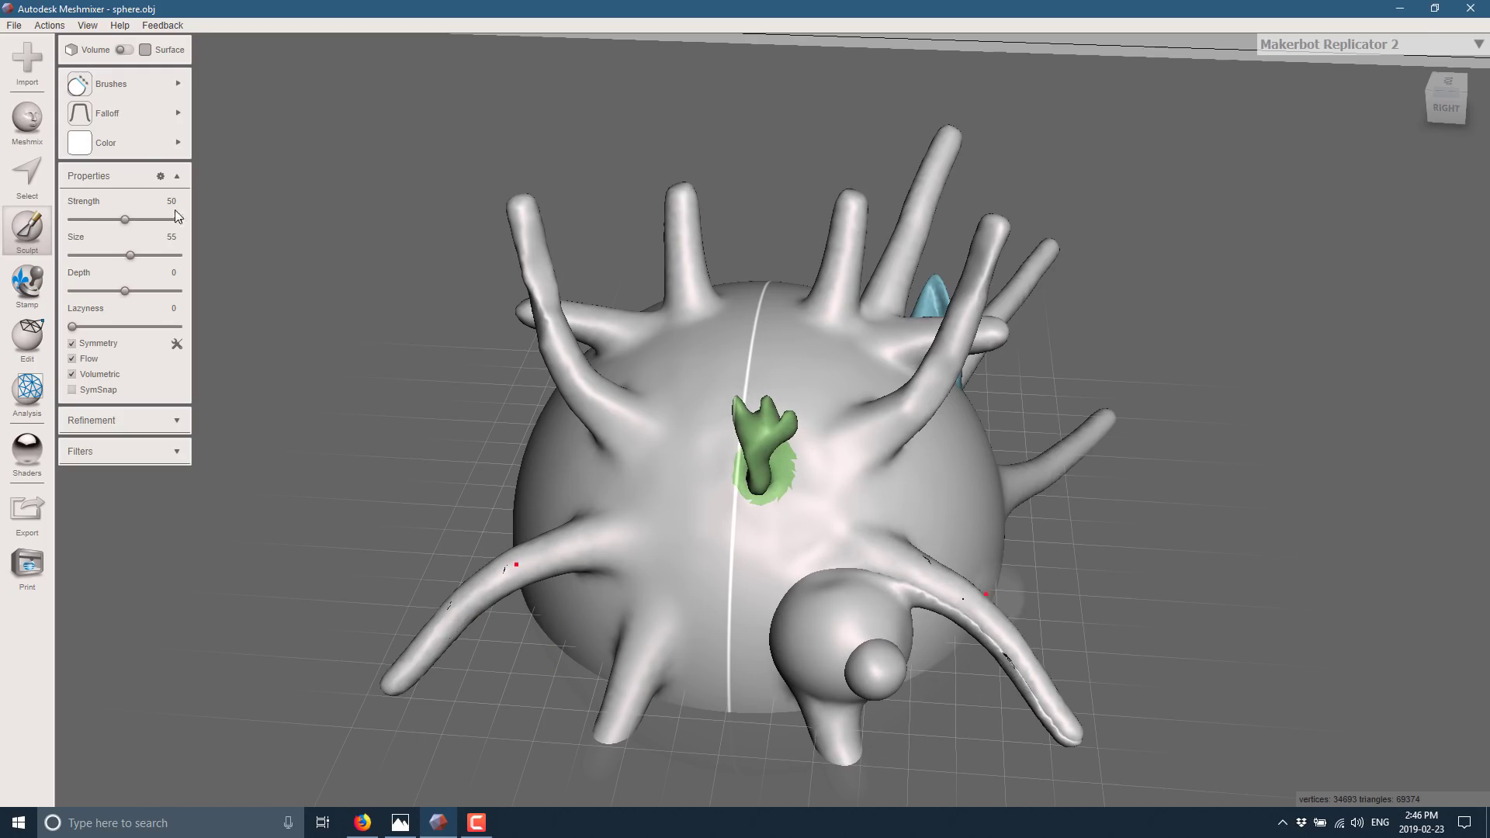
mouse_move(132, 97)
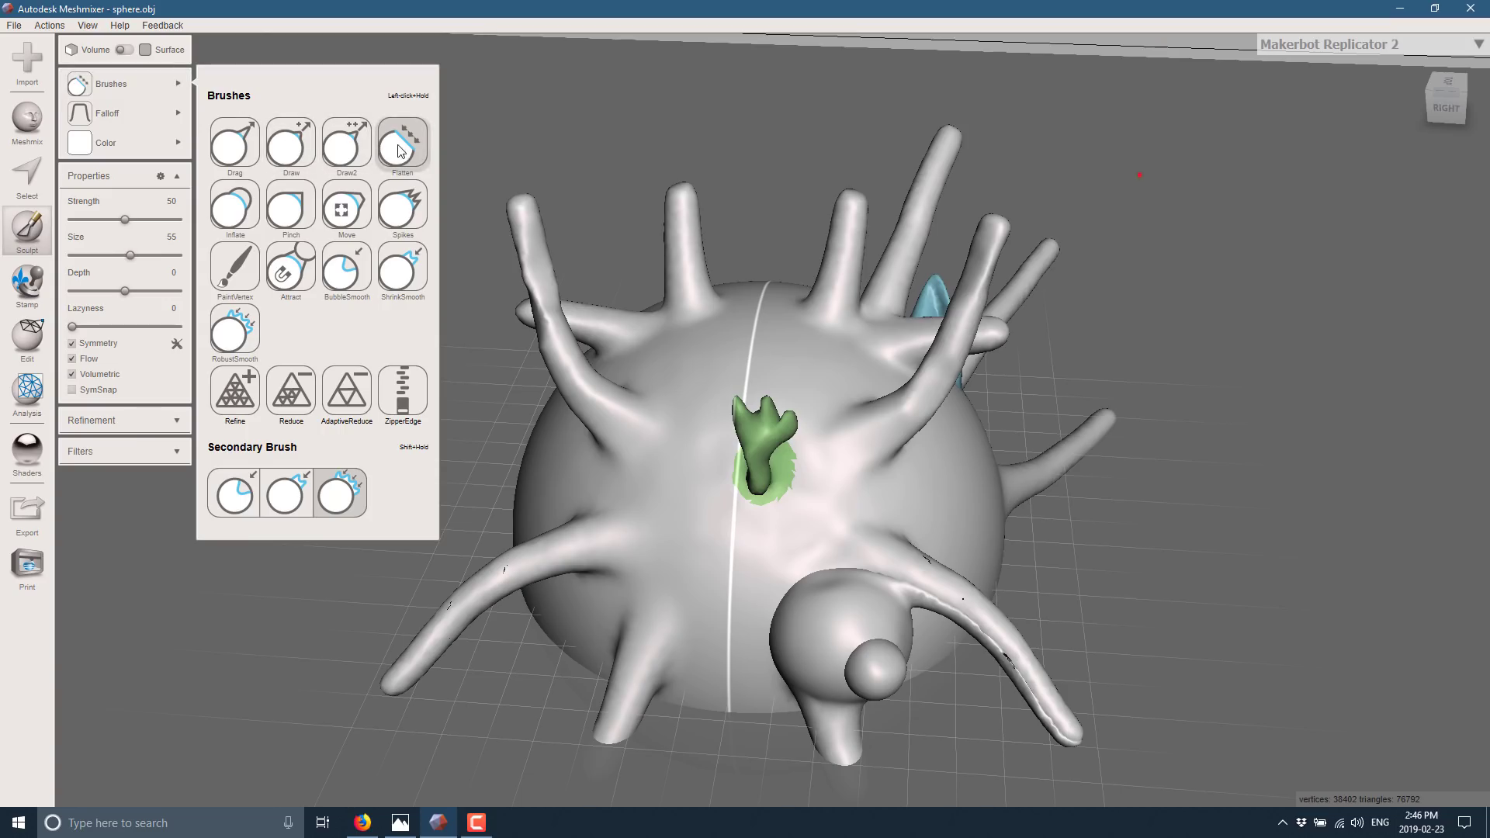
Step: Raise five mirrored pairs of round bumps on the sphere's front with the Spikes brush
click(403, 205)
click(547, 453)
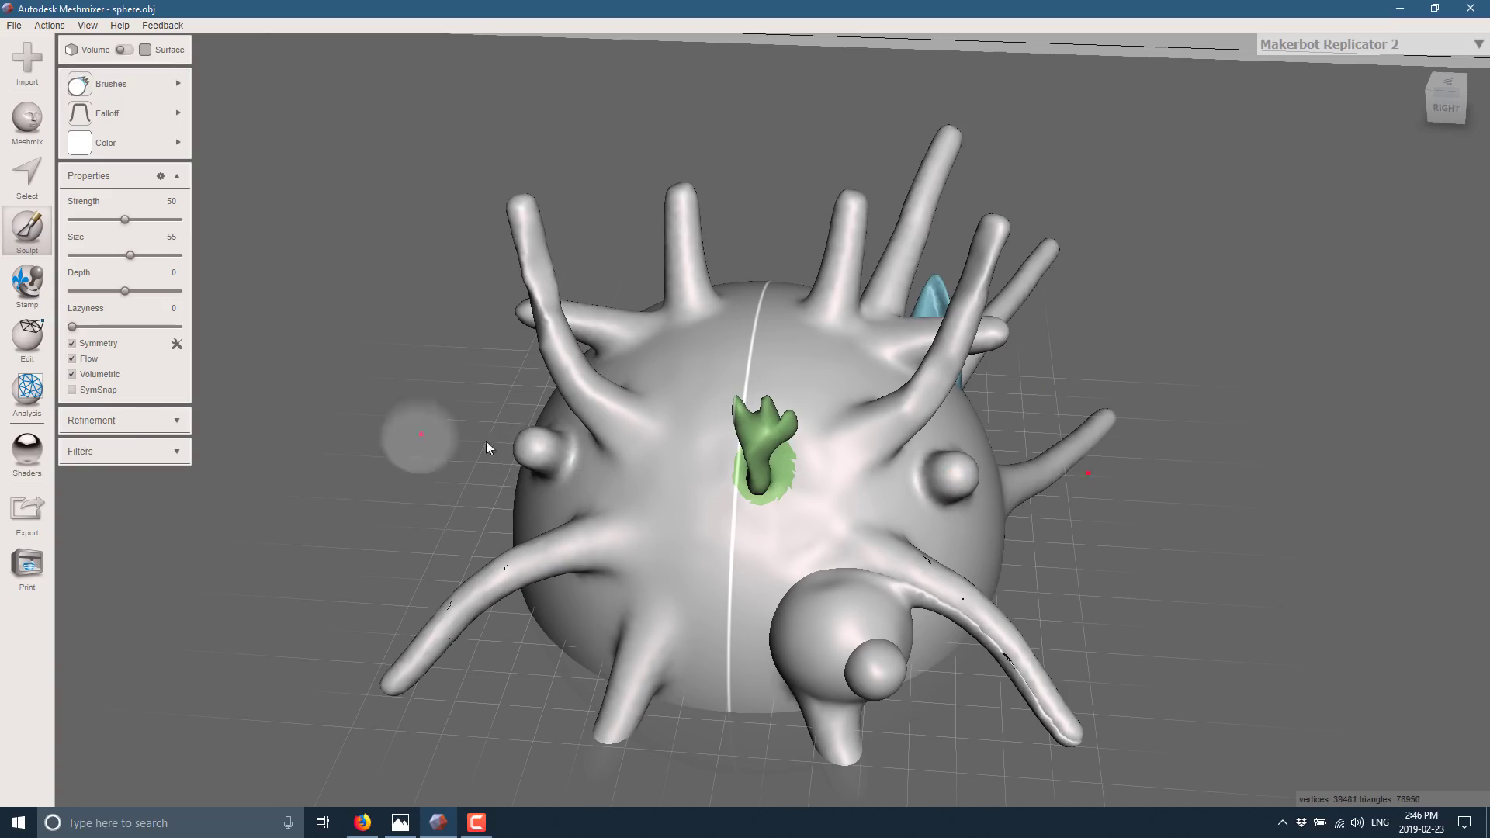
click(705, 374)
click(678, 470)
click(691, 534)
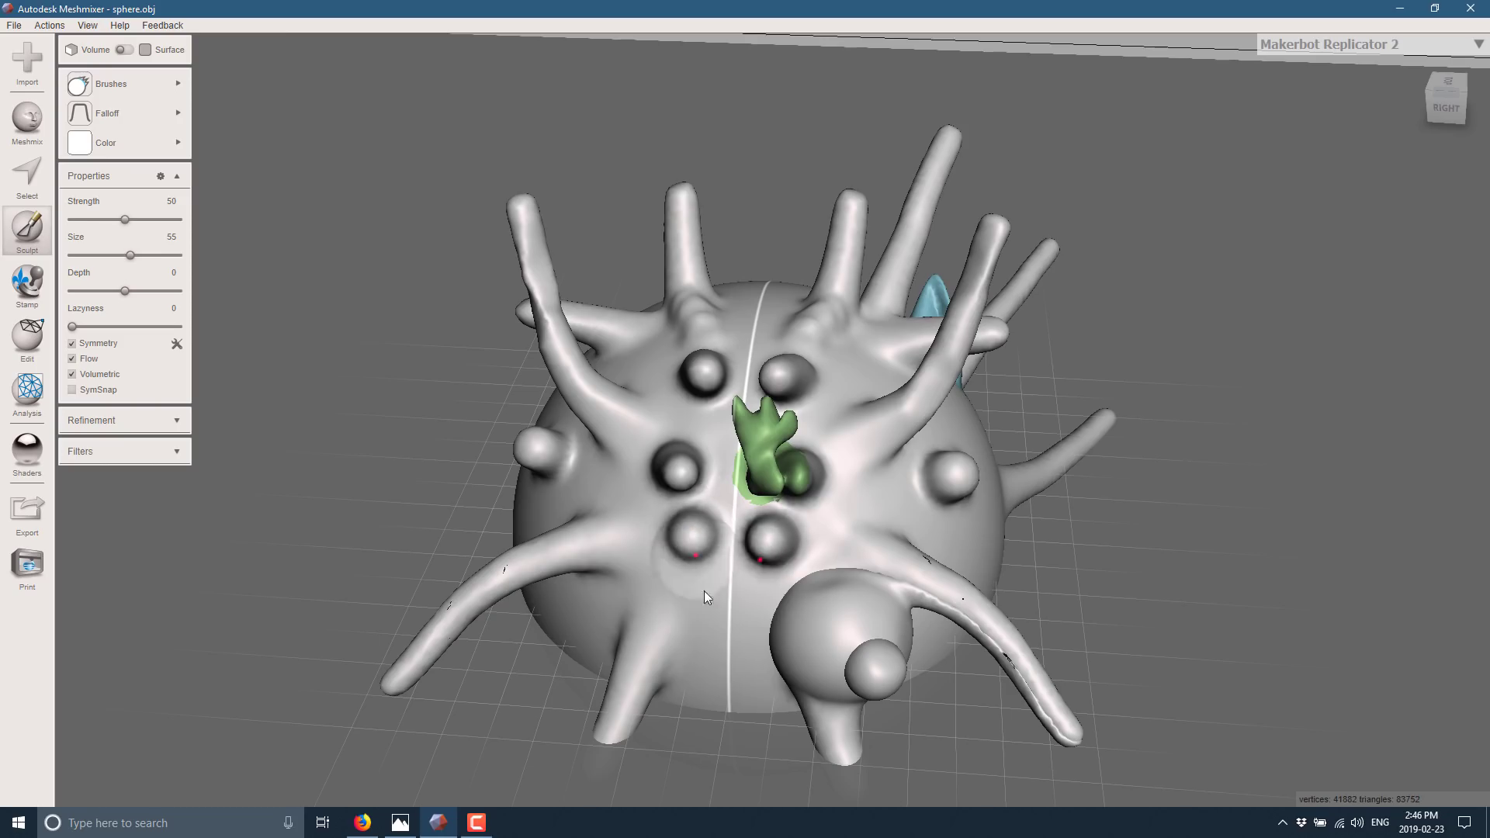
click(702, 586)
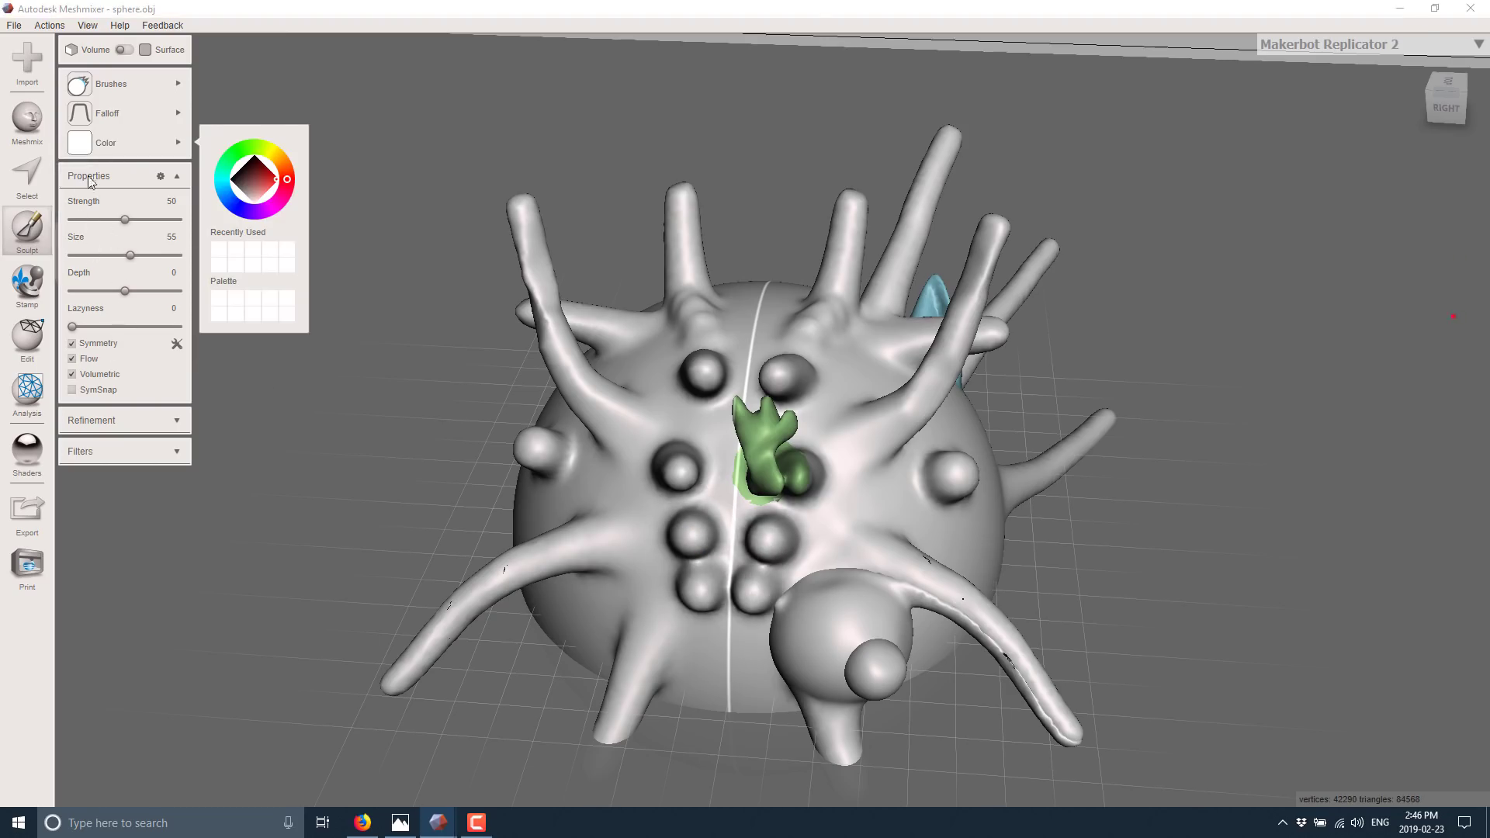
Step: Try the Attract brush, dismiss its not-enough-objects warning, and switch to PaintVertex
mouse_move(94, 81)
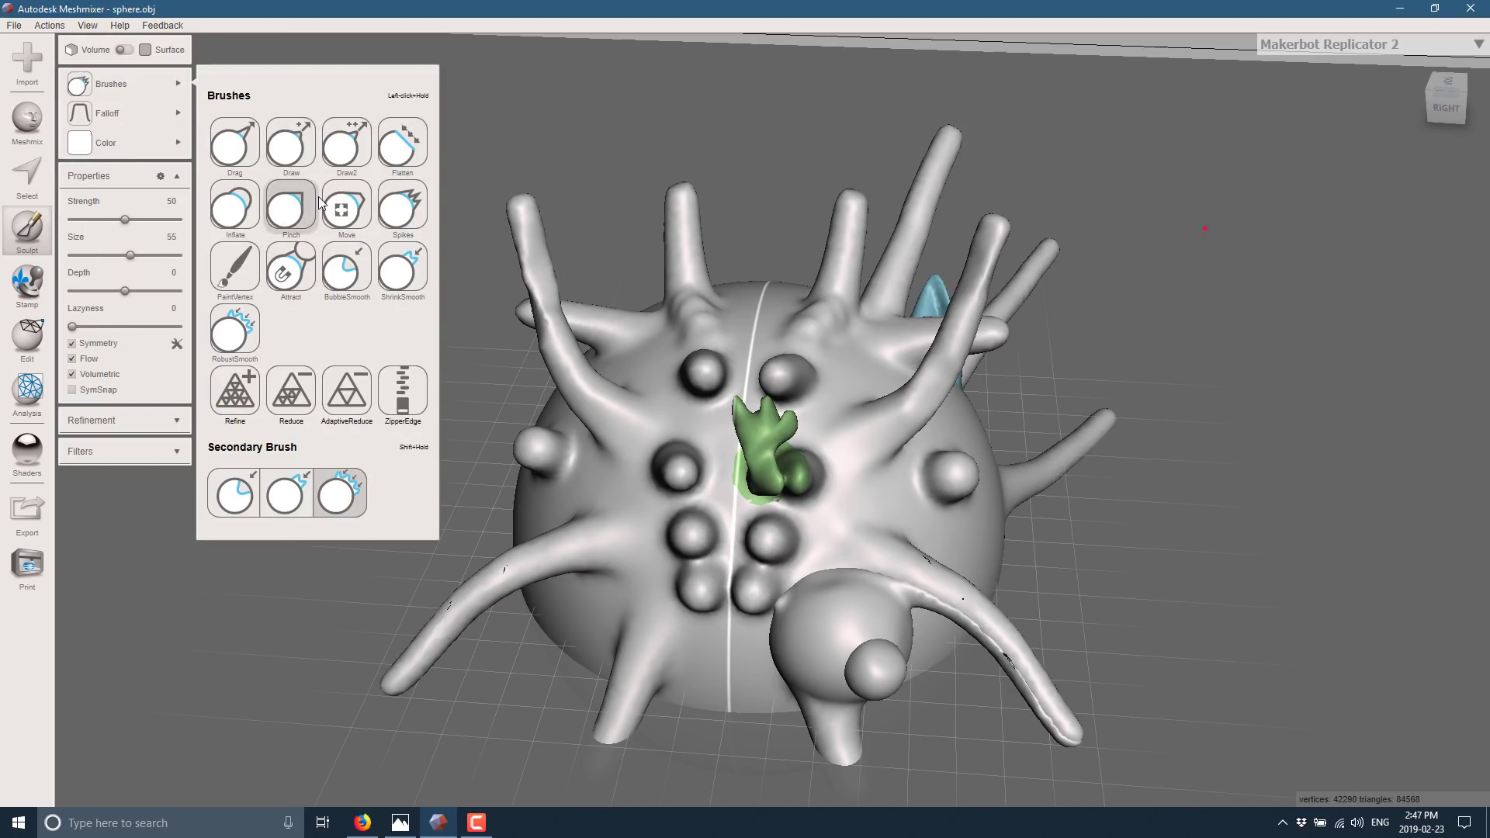
click(292, 267)
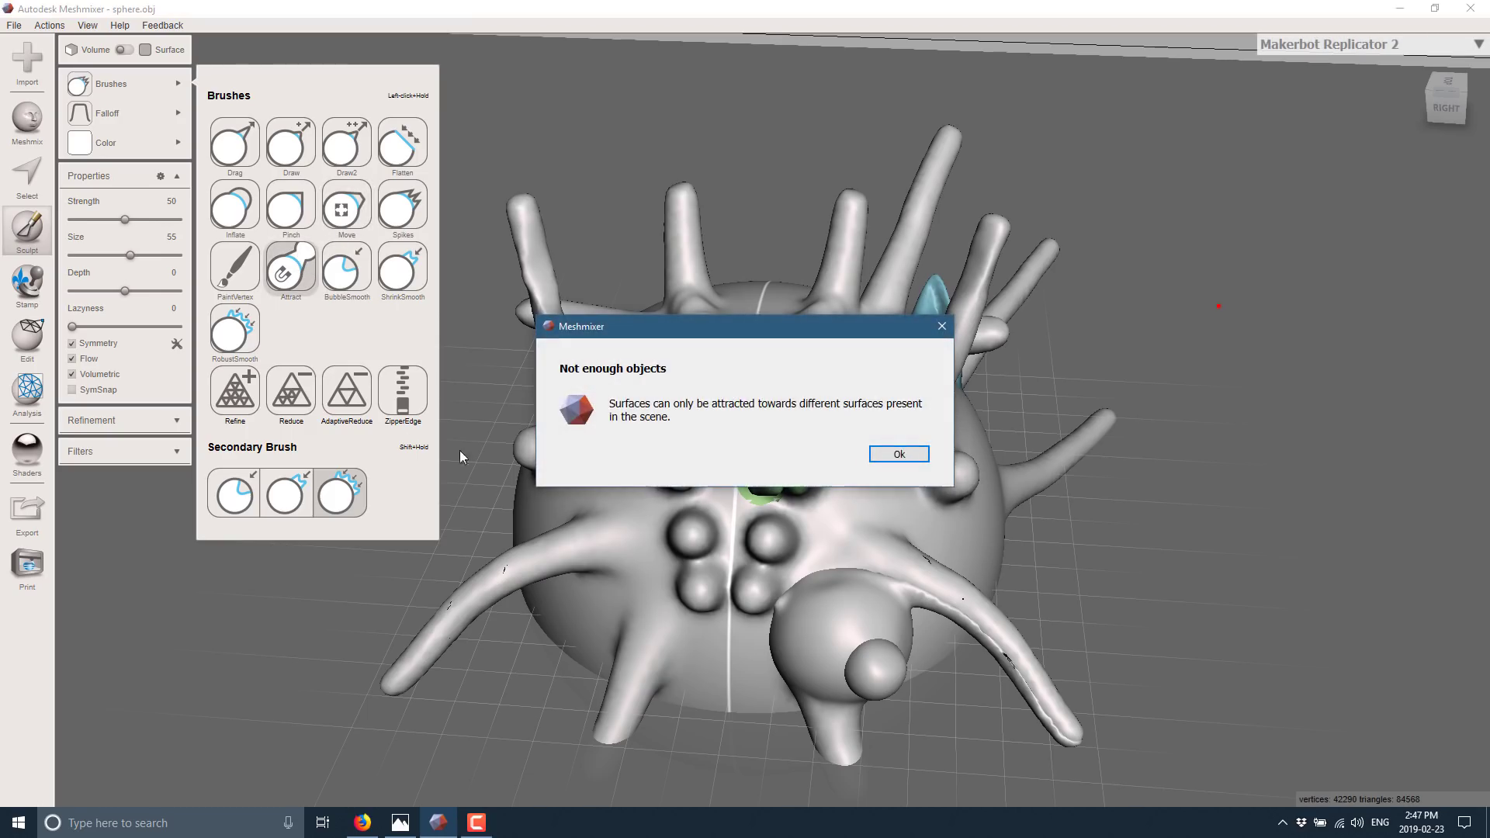
click(898, 457)
mouse_move(187, 97)
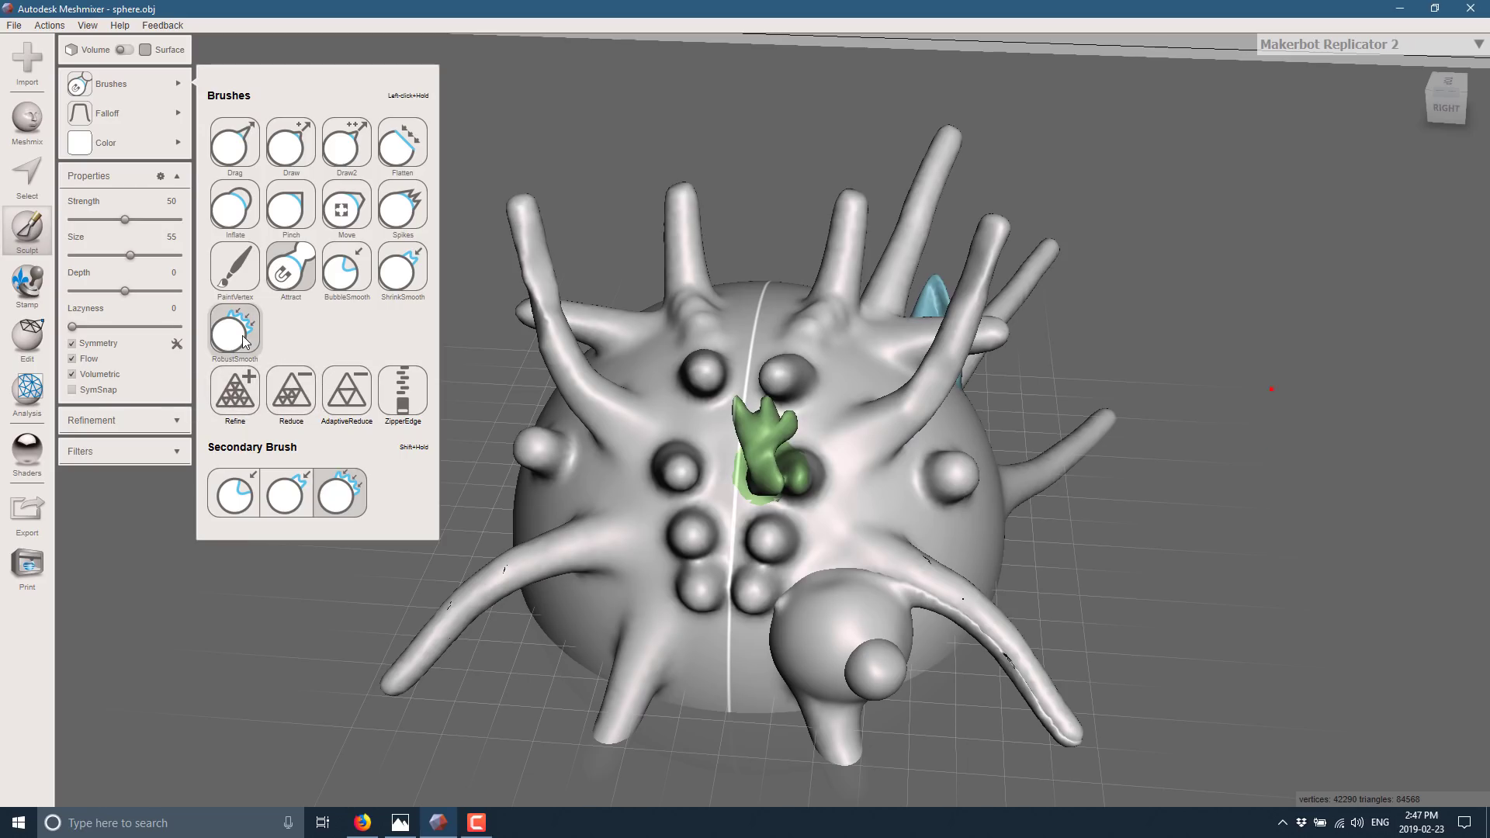
click(236, 270)
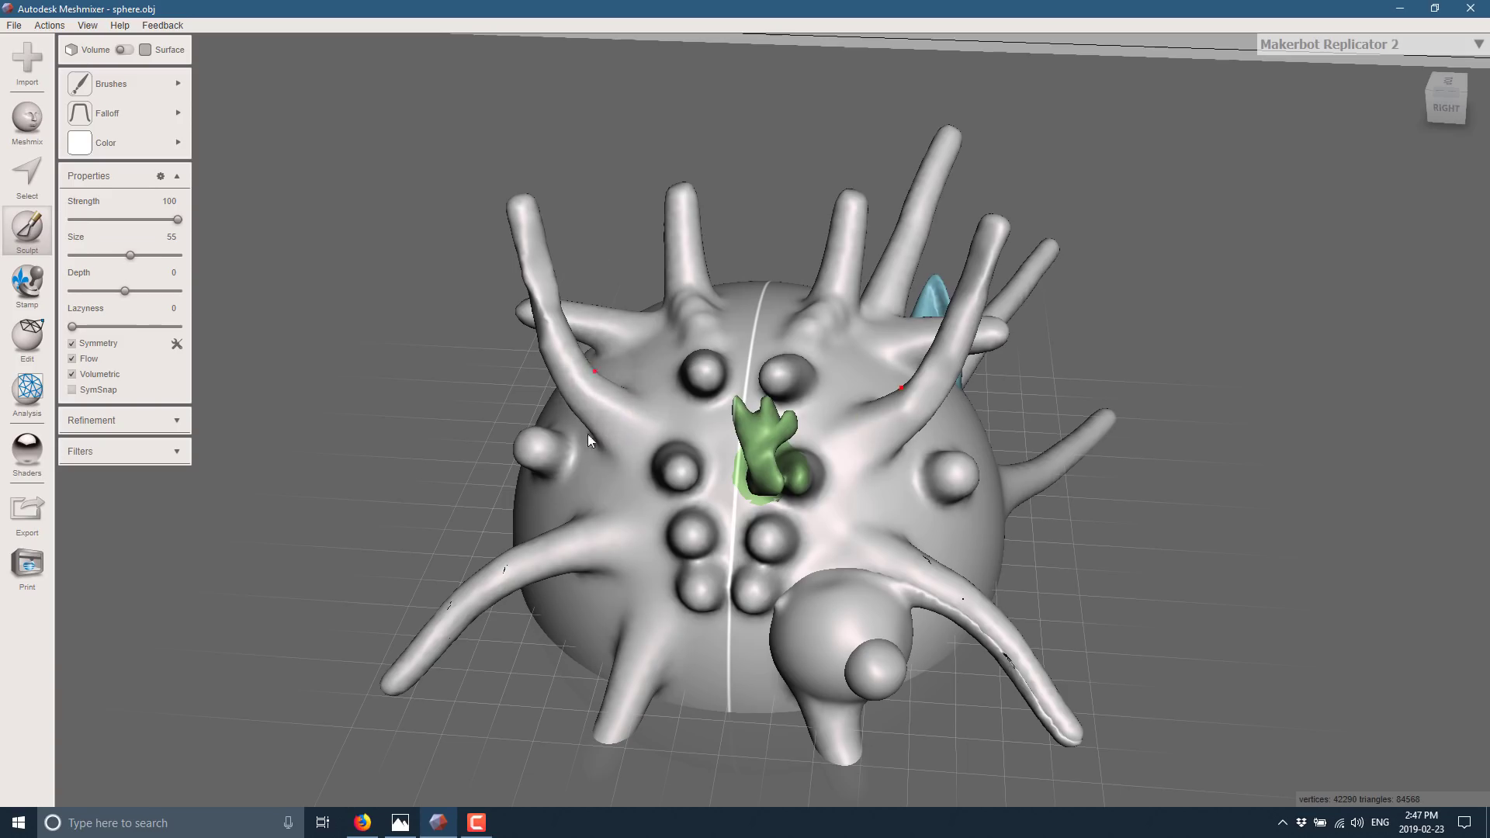
Step: Pick purple on the paint Color wheel, then bring up the meshmixer.com 3.5 download page in Firefox
click(109, 143)
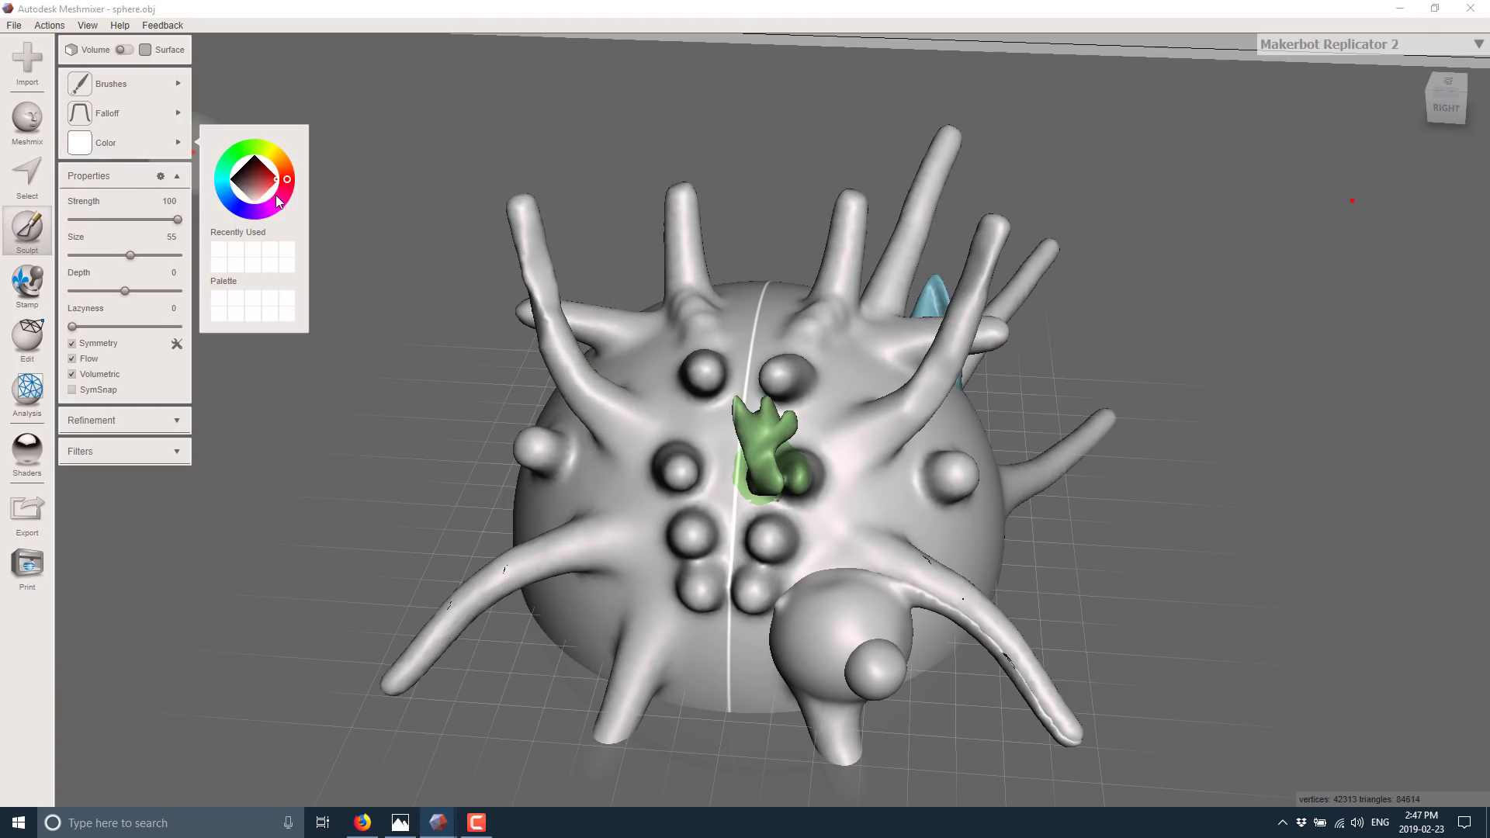
drag(278, 200, 260, 216)
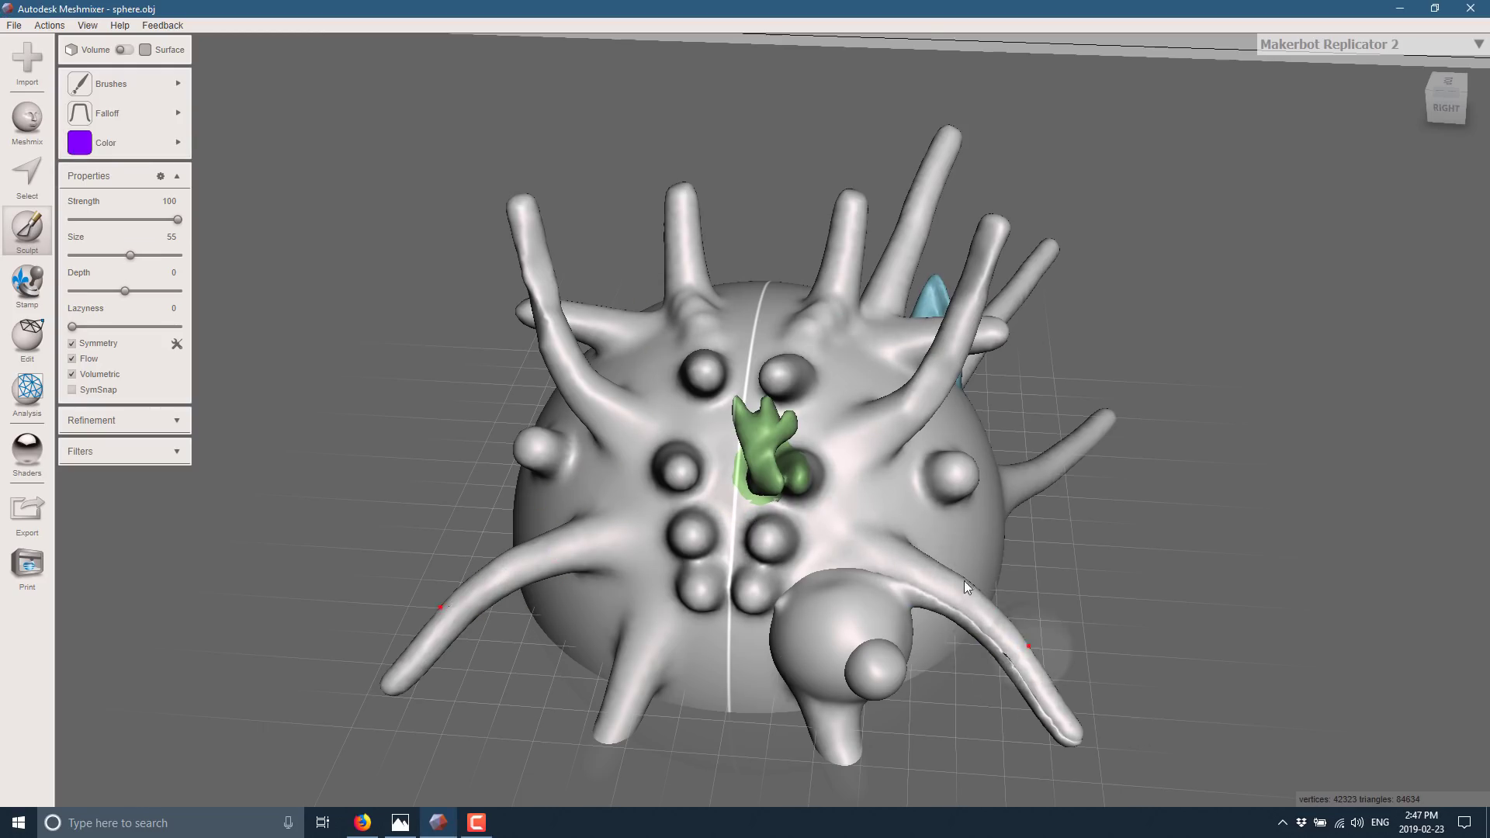
mouse_move(129, 83)
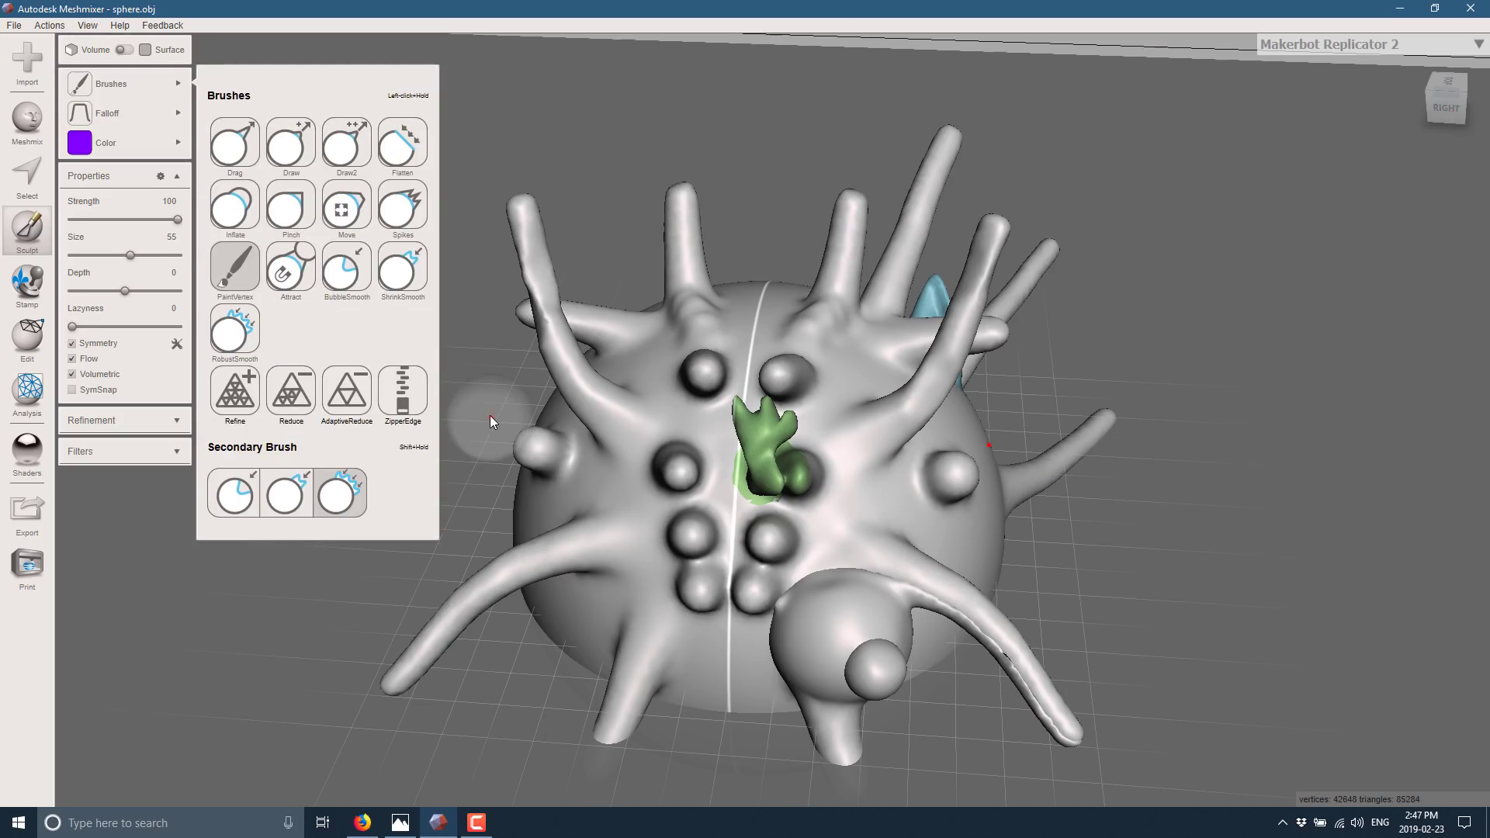
click(363, 822)
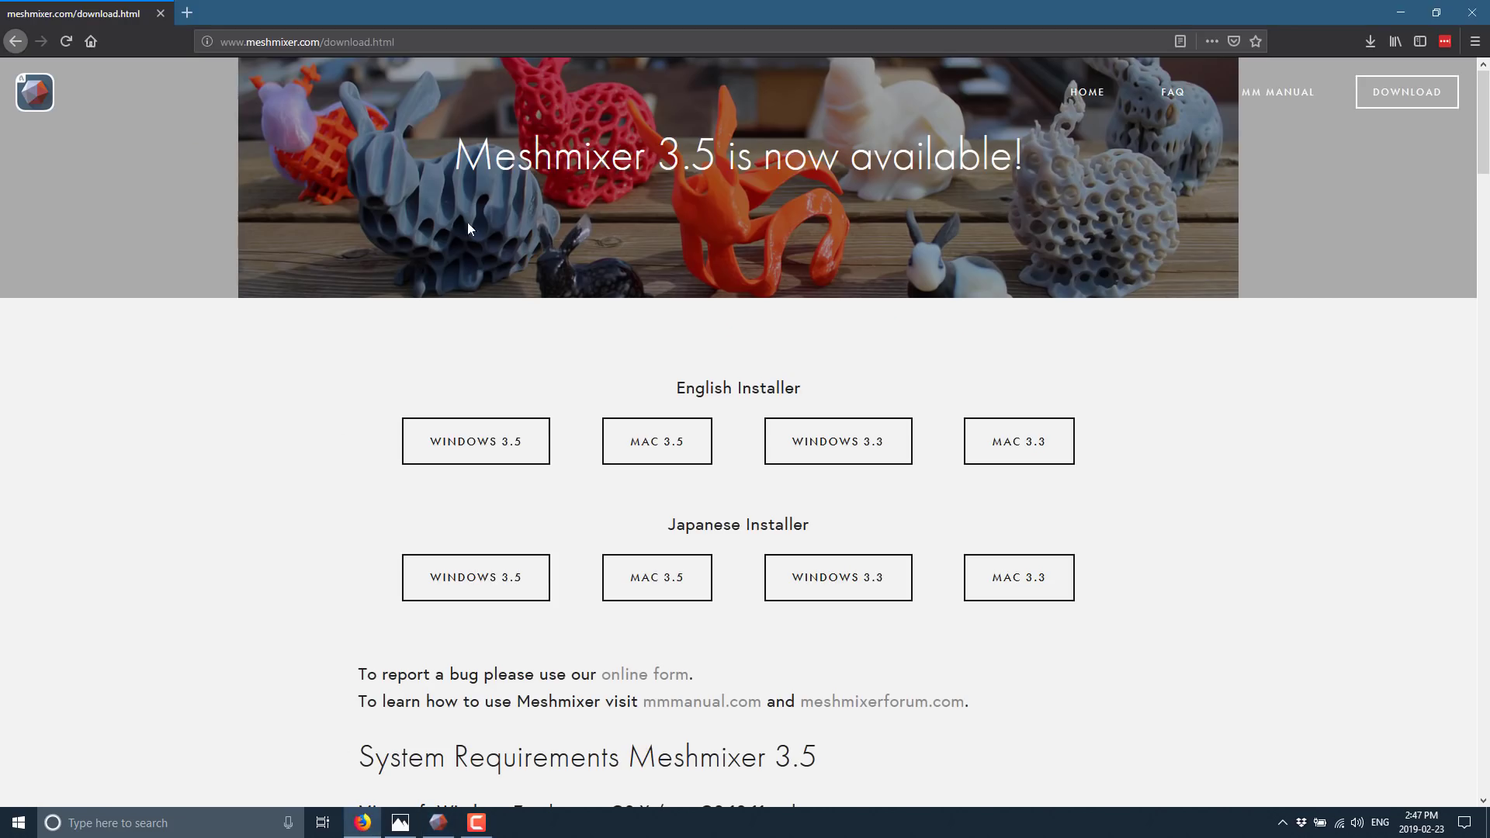
Step: Visit the mmmanual.com site, return to the download page, then switch back to Meshmixer
click(675, 709)
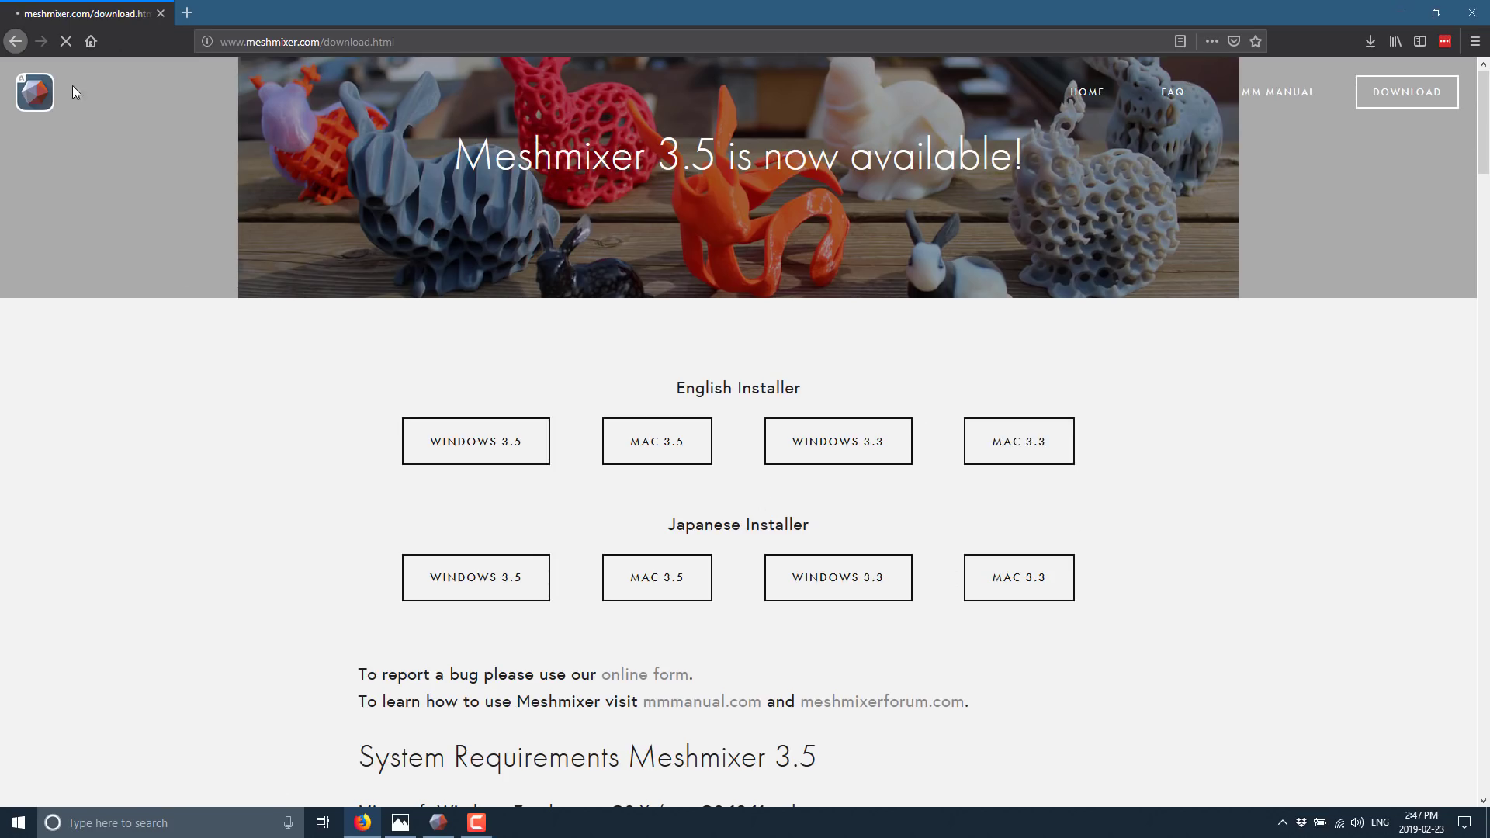
key(alt+Left)
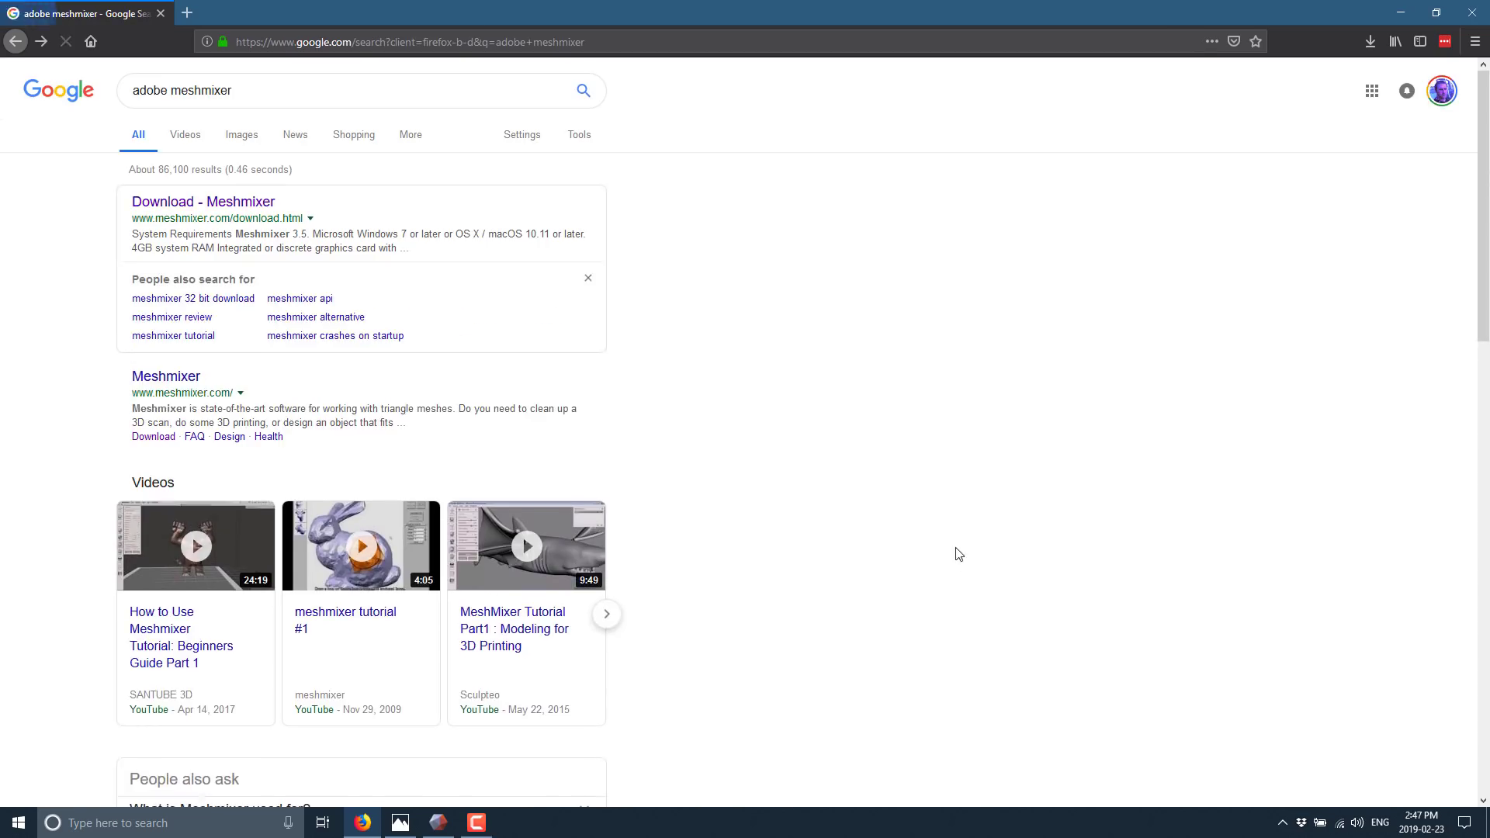
key(alt+Right)
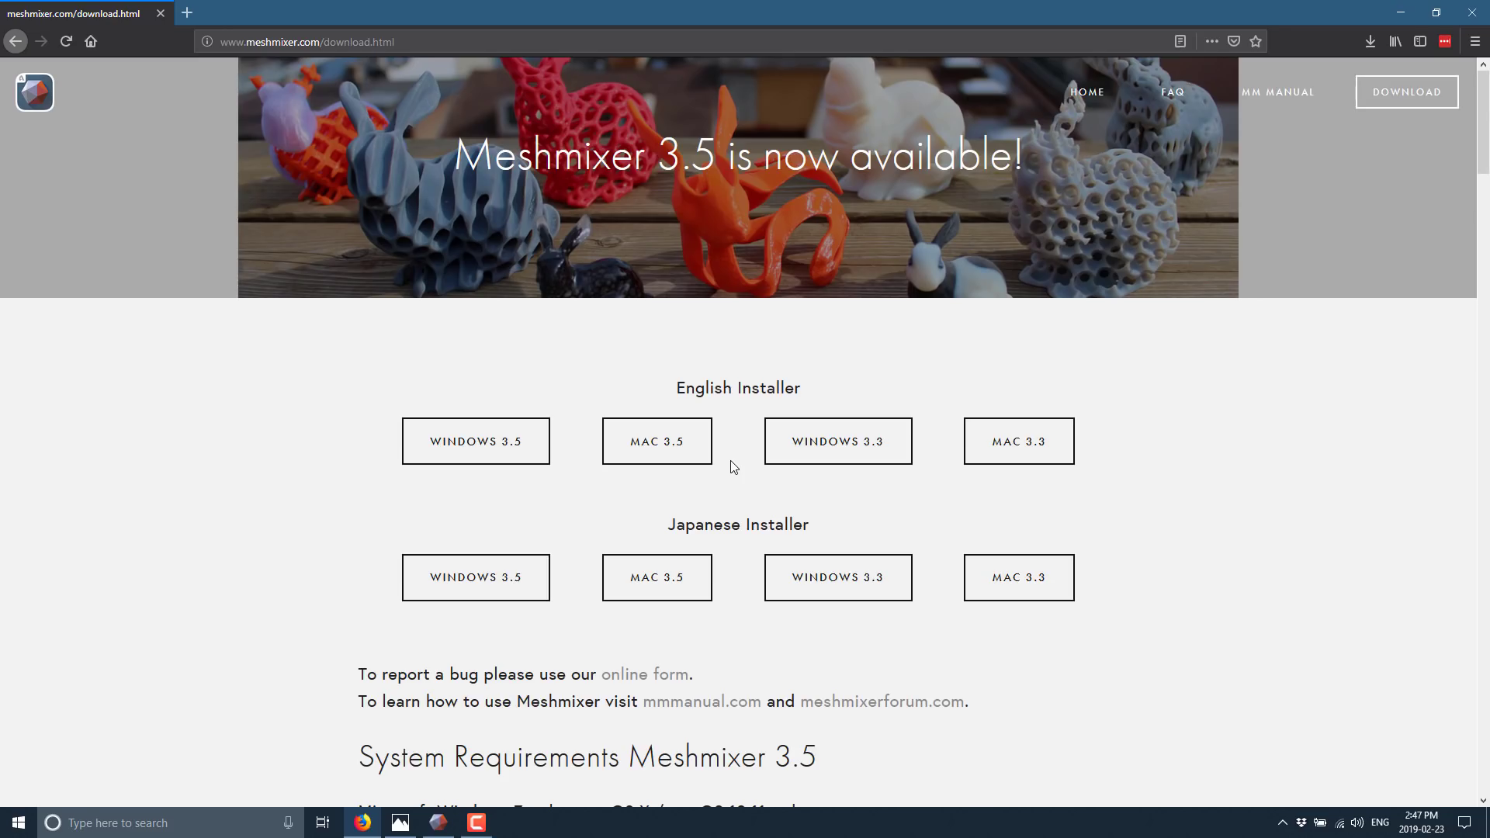
click(439, 823)
Step: Stamp a large square patch right of the green blob and a smaller square lower left
mouse_move(62, 81)
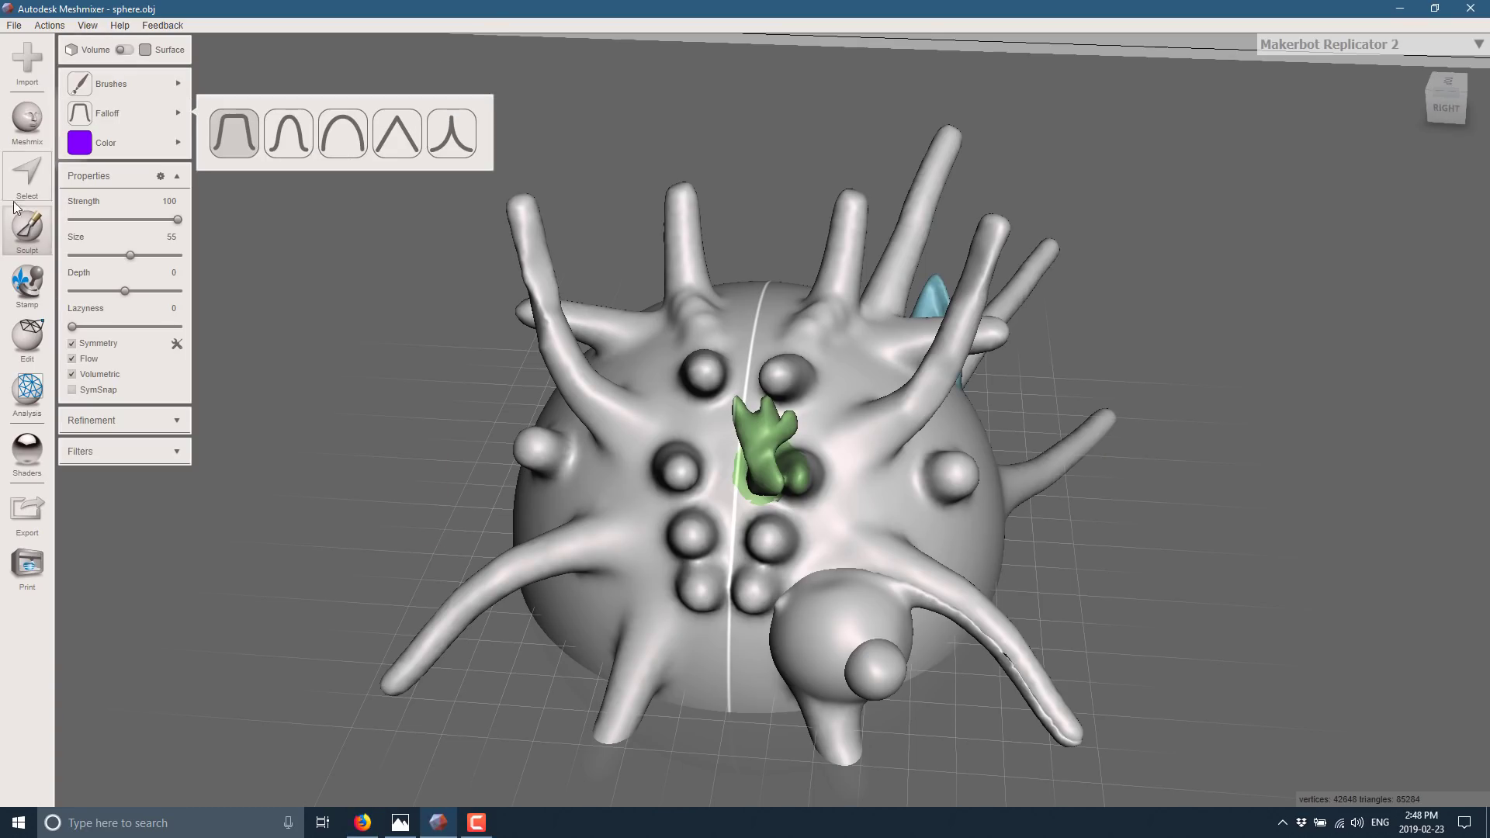
click(31, 278)
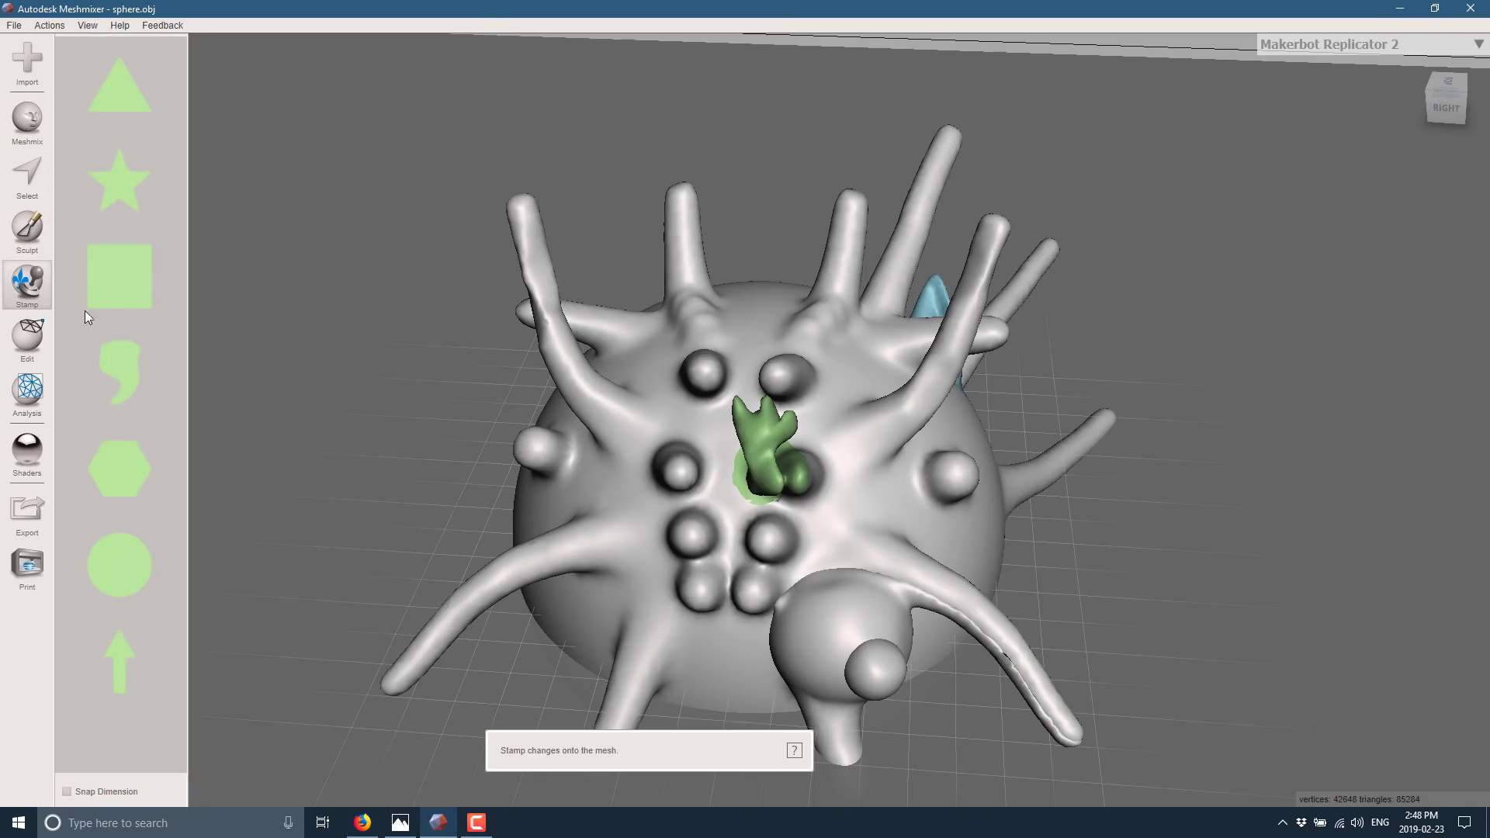
click(115, 278)
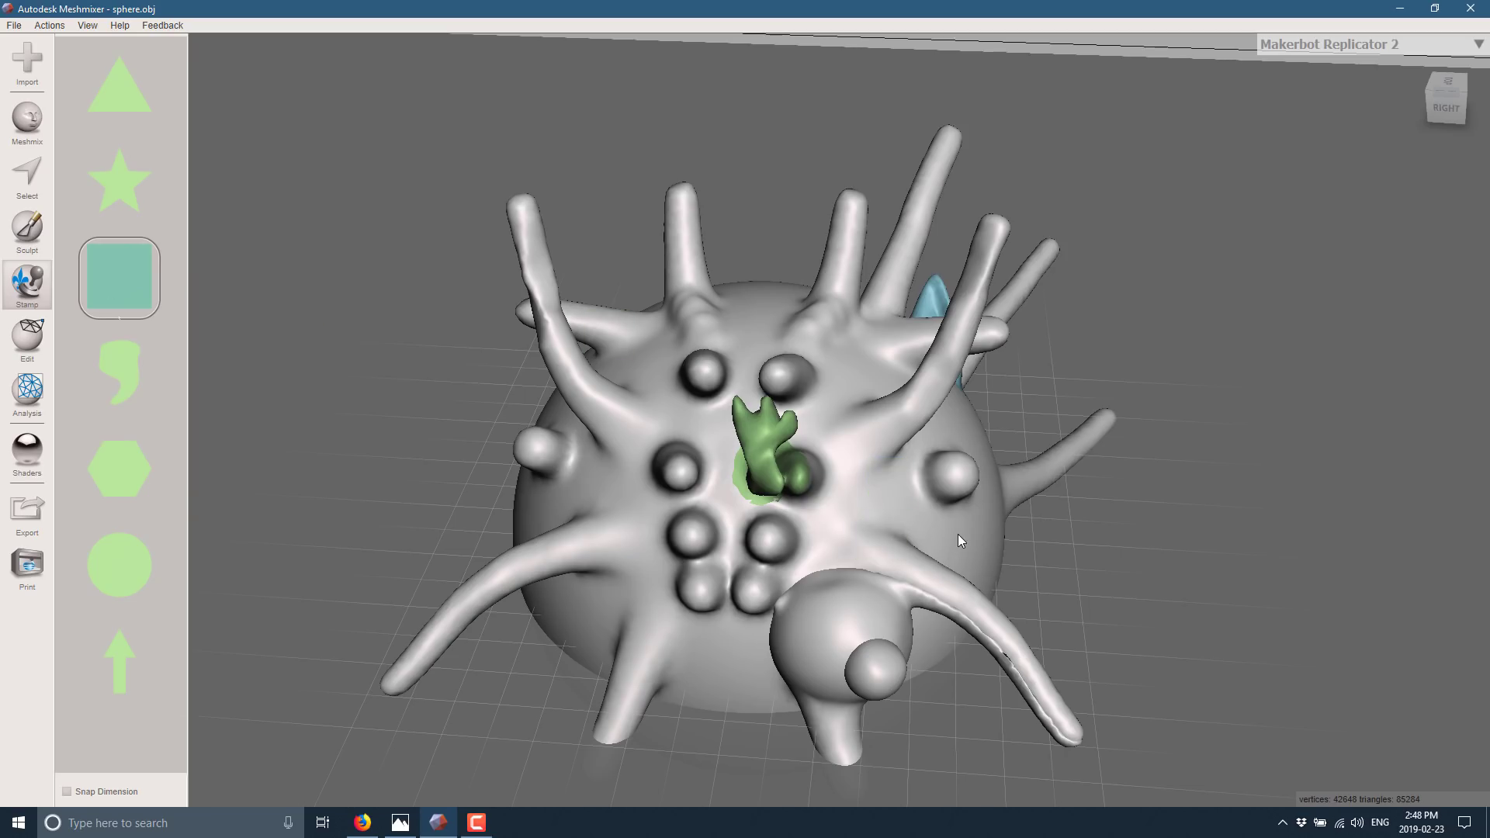
click(846, 507)
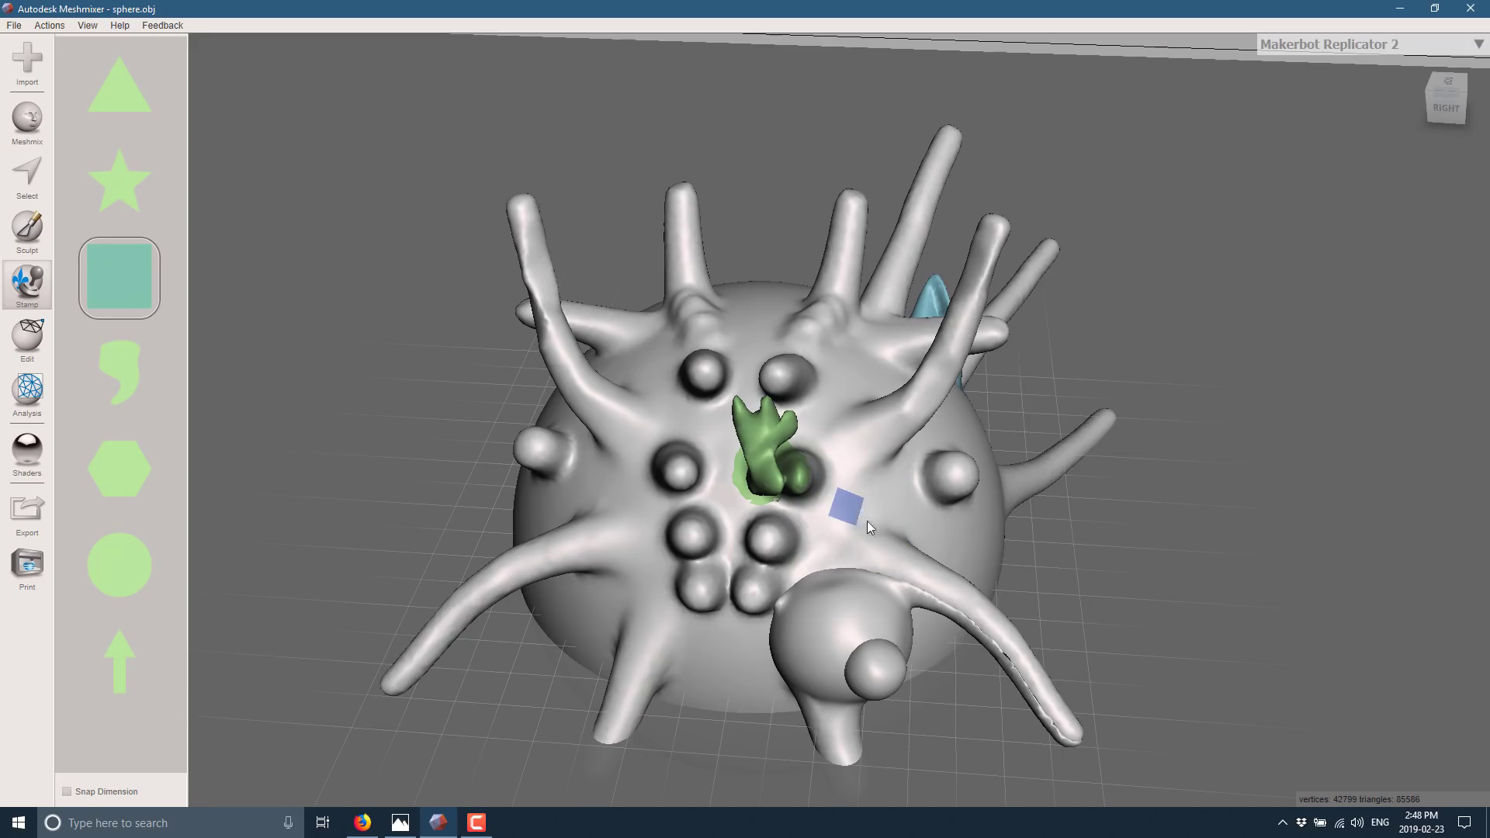
drag(868, 520, 902, 562)
drag(583, 582, 608, 629)
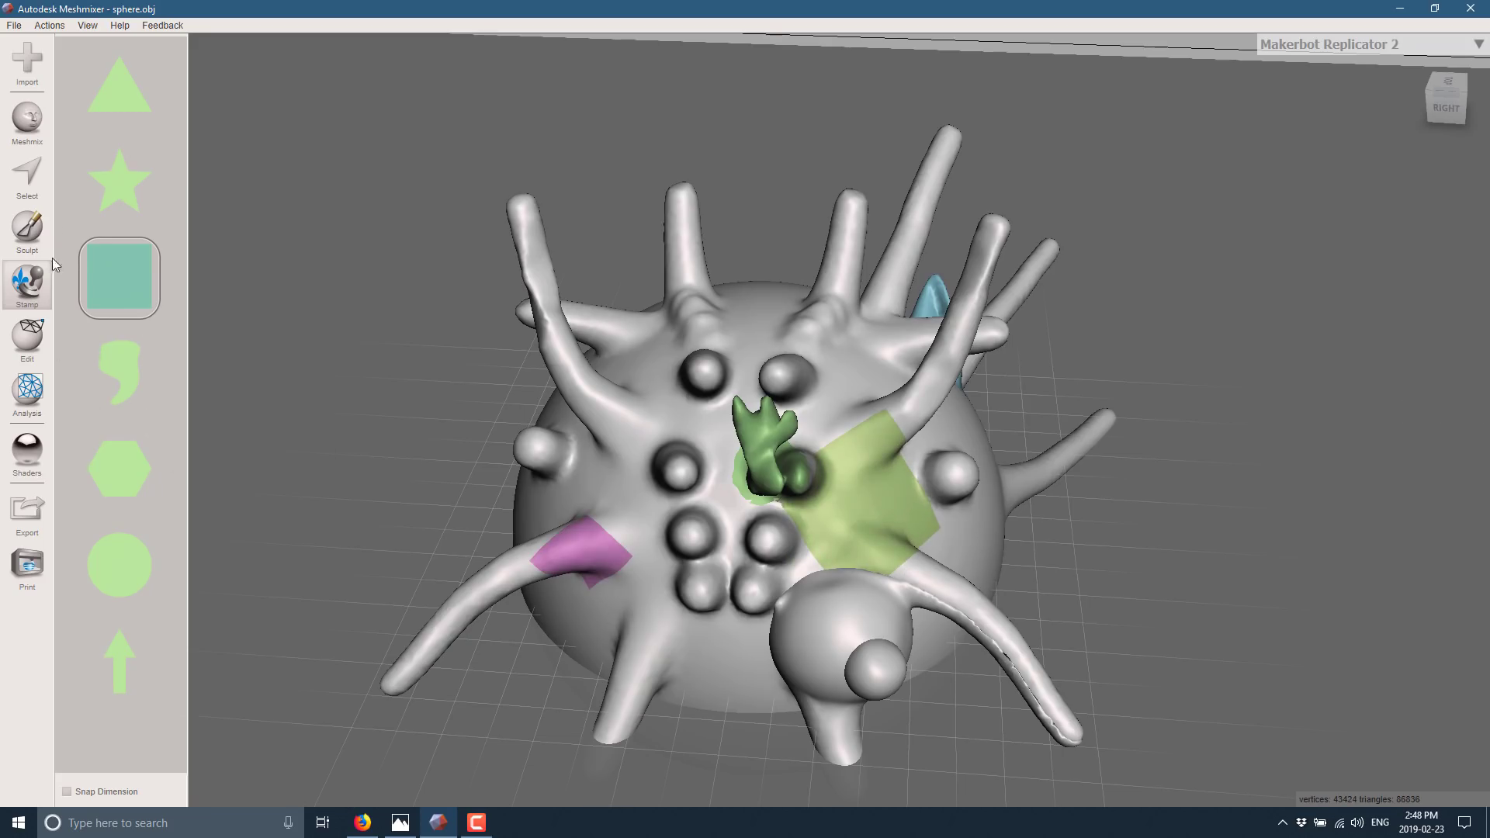
click(31, 354)
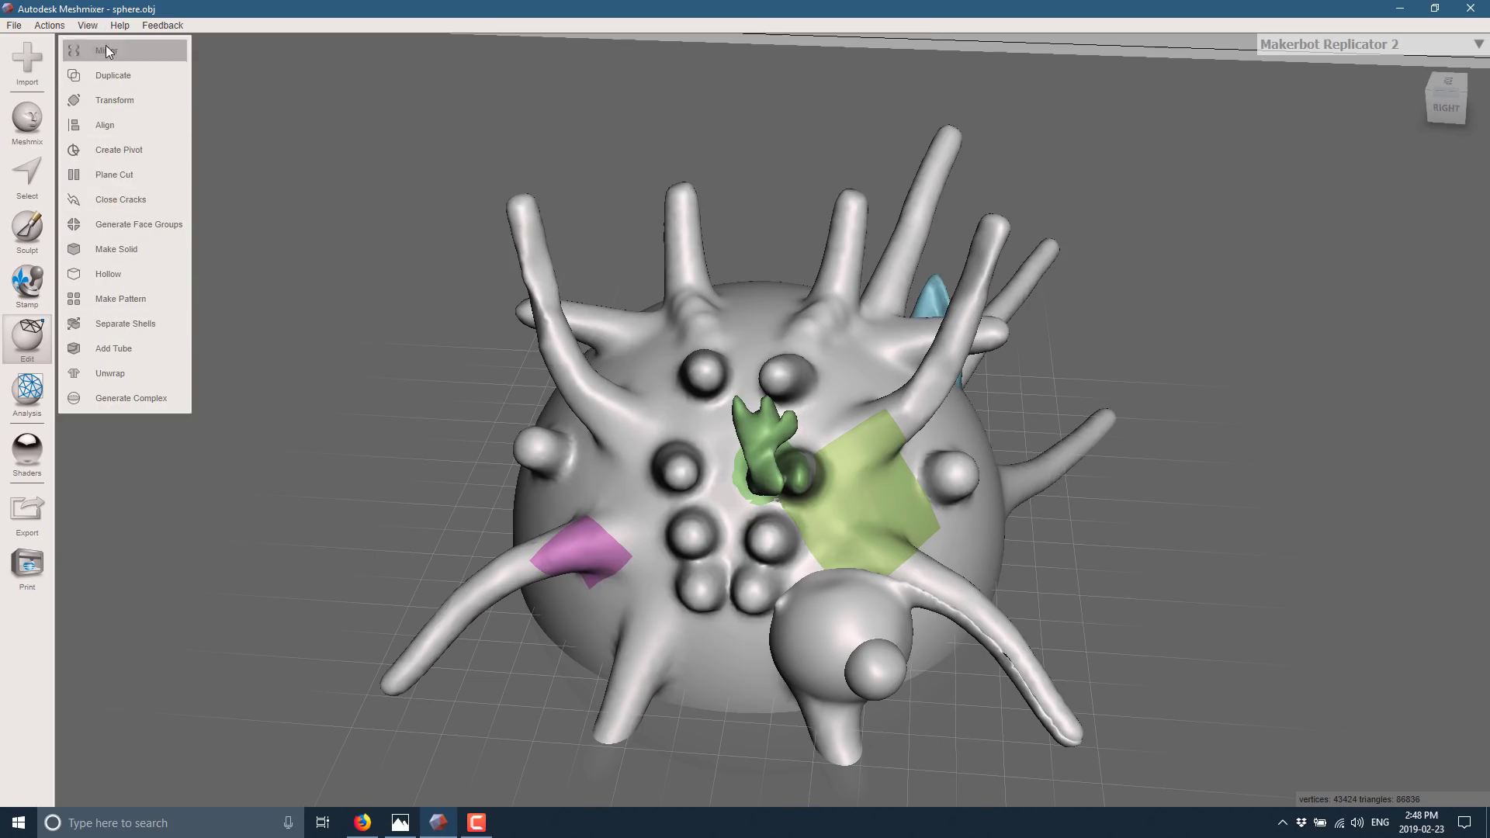
Step: Preview Lattice and Tiled Tubes patterns, then apply a Tiled Spheres pattern to the sphere
click(122, 295)
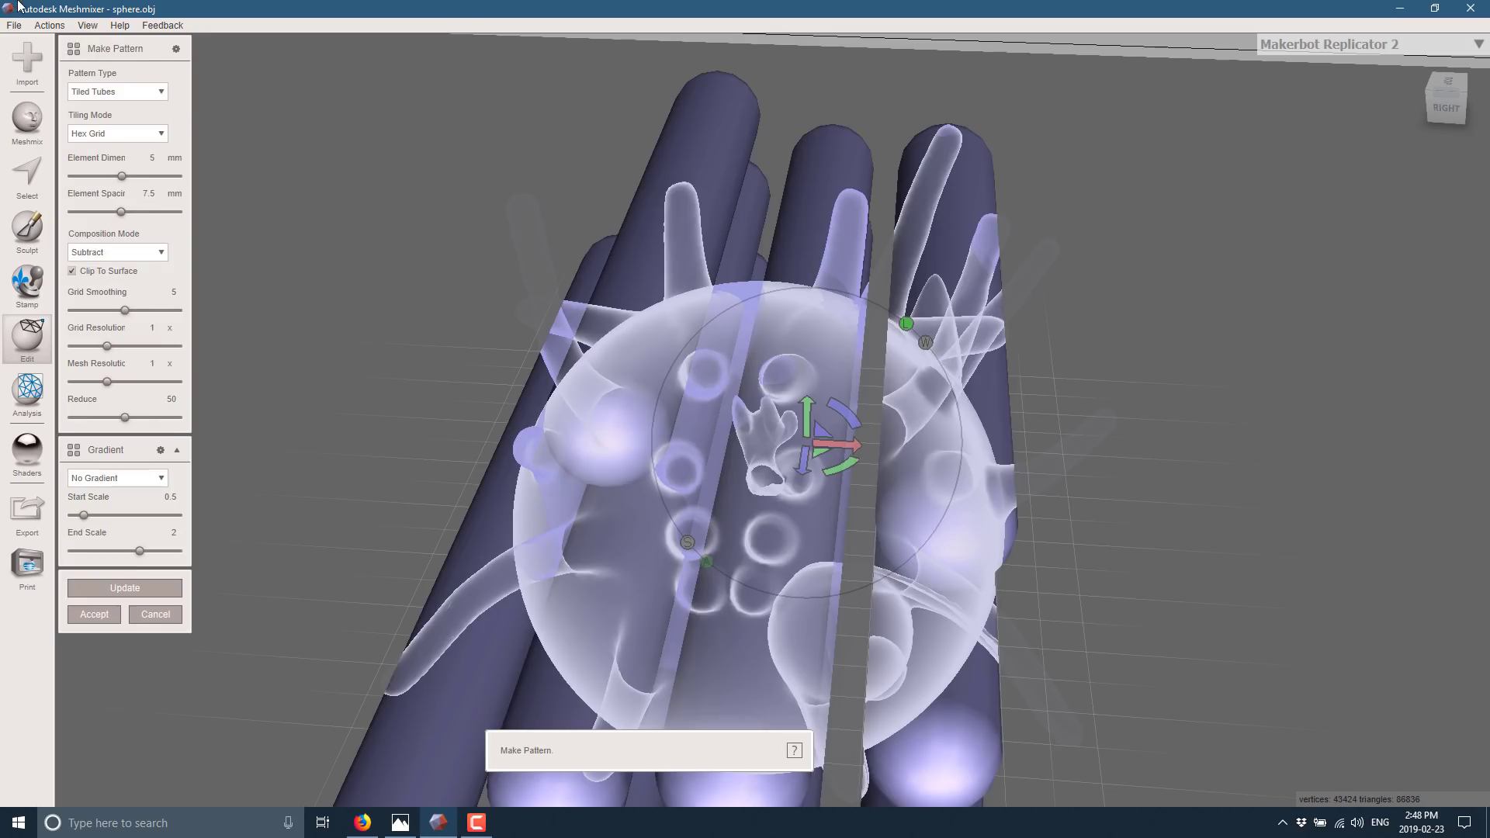
click(114, 93)
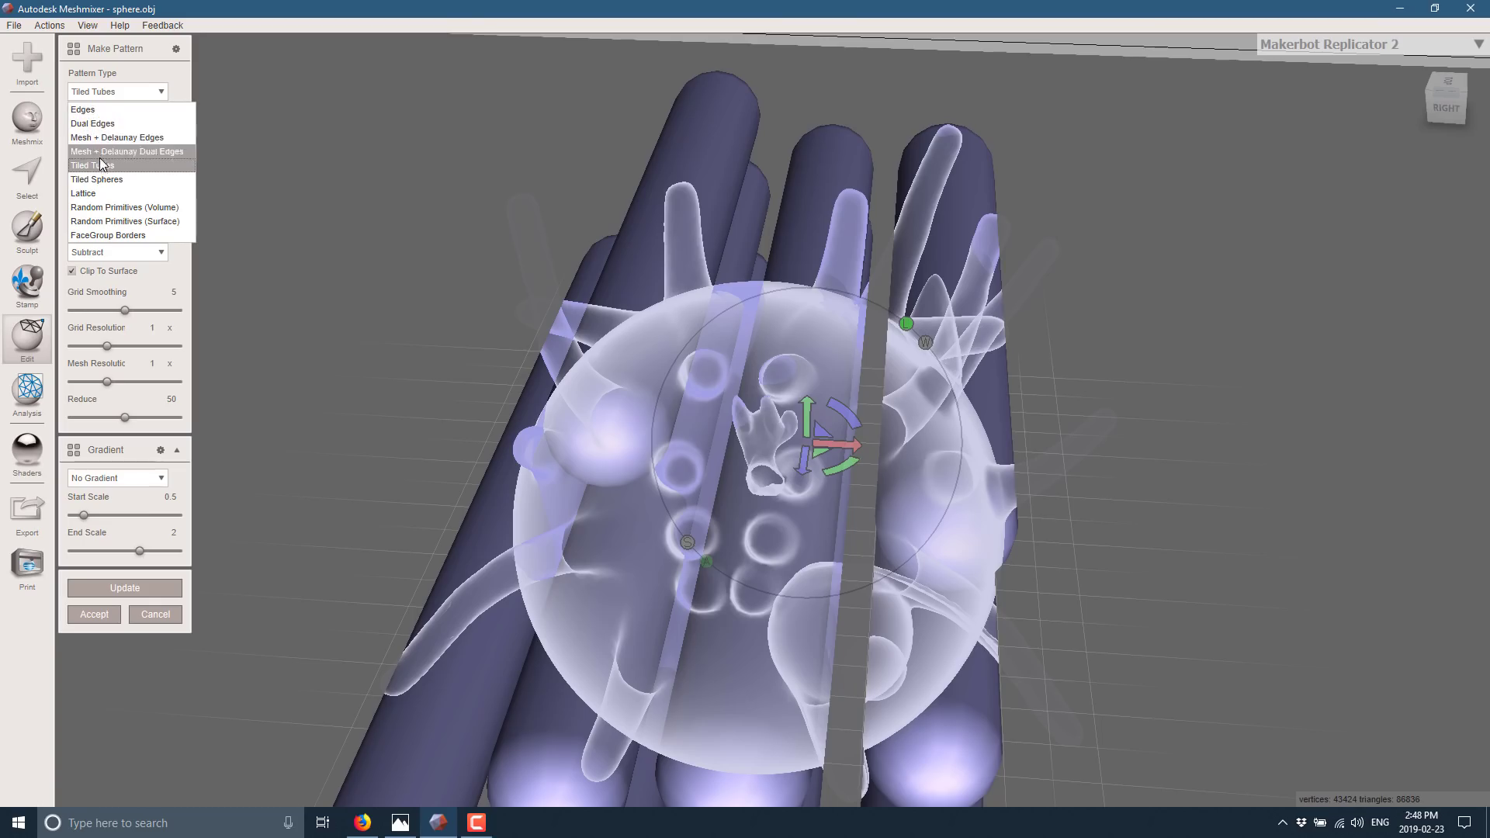
click(111, 194)
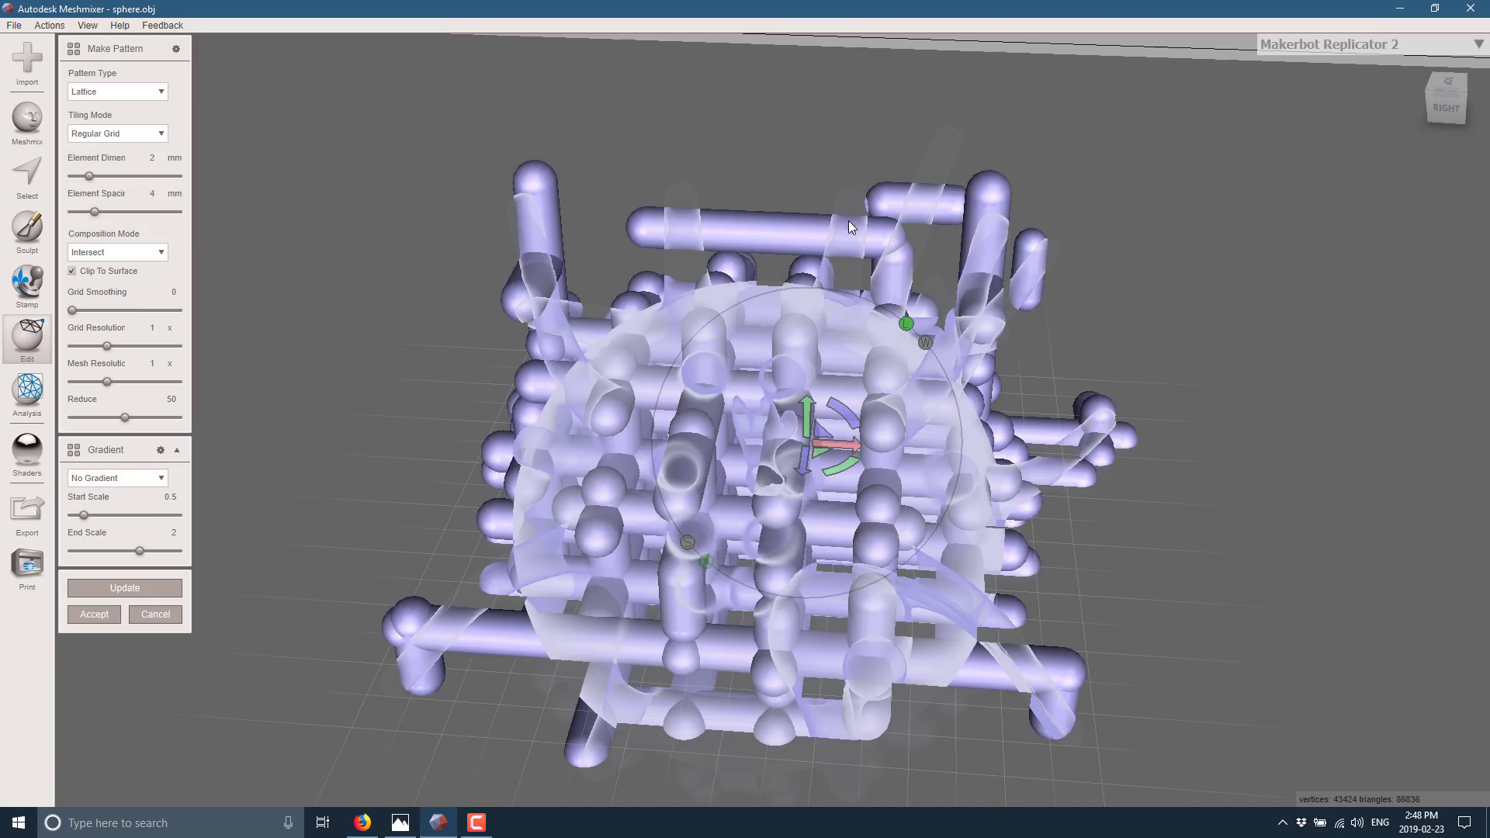
click(121, 95)
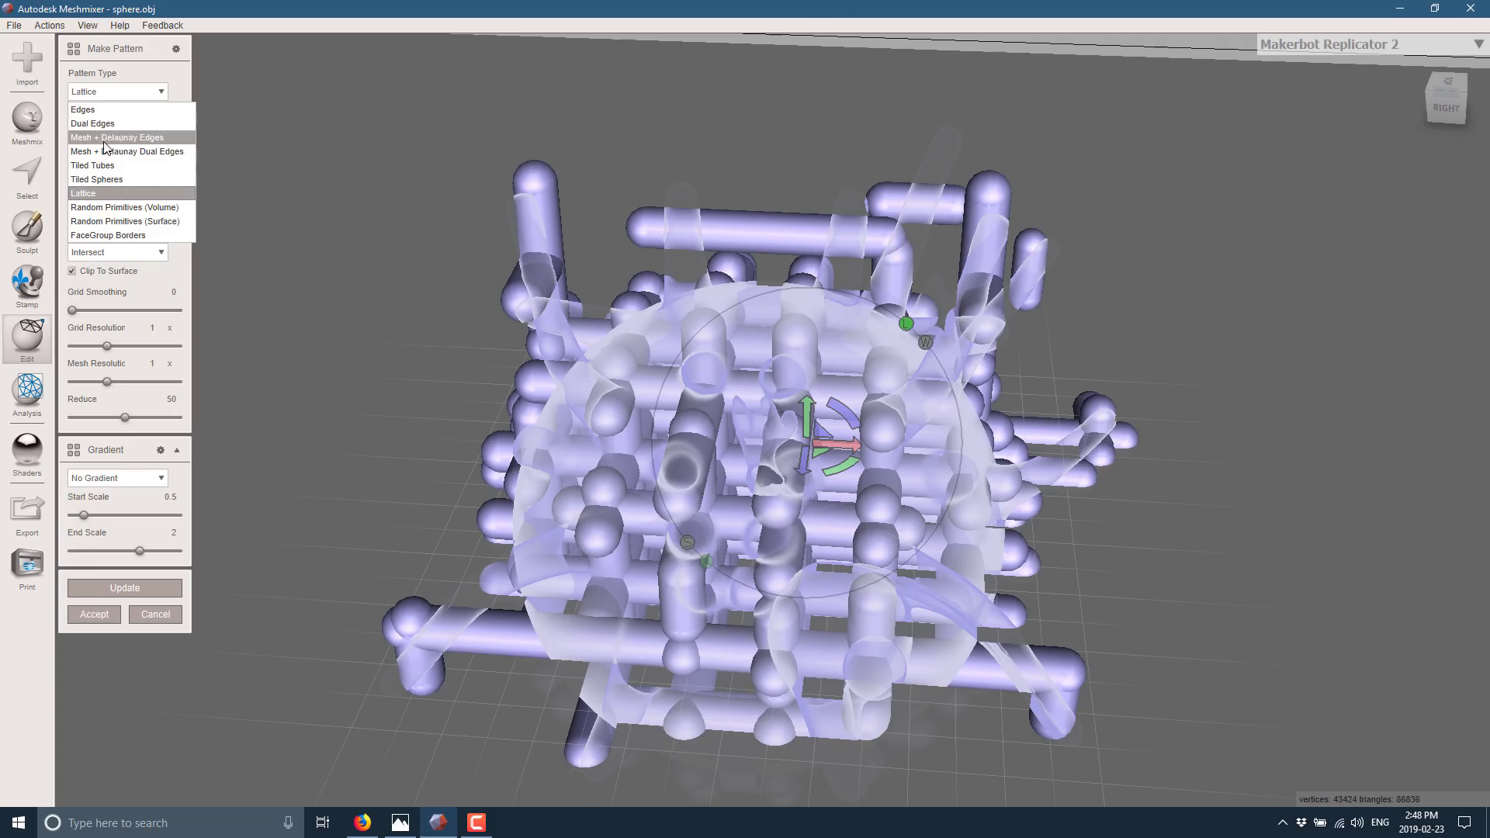
click(93, 167)
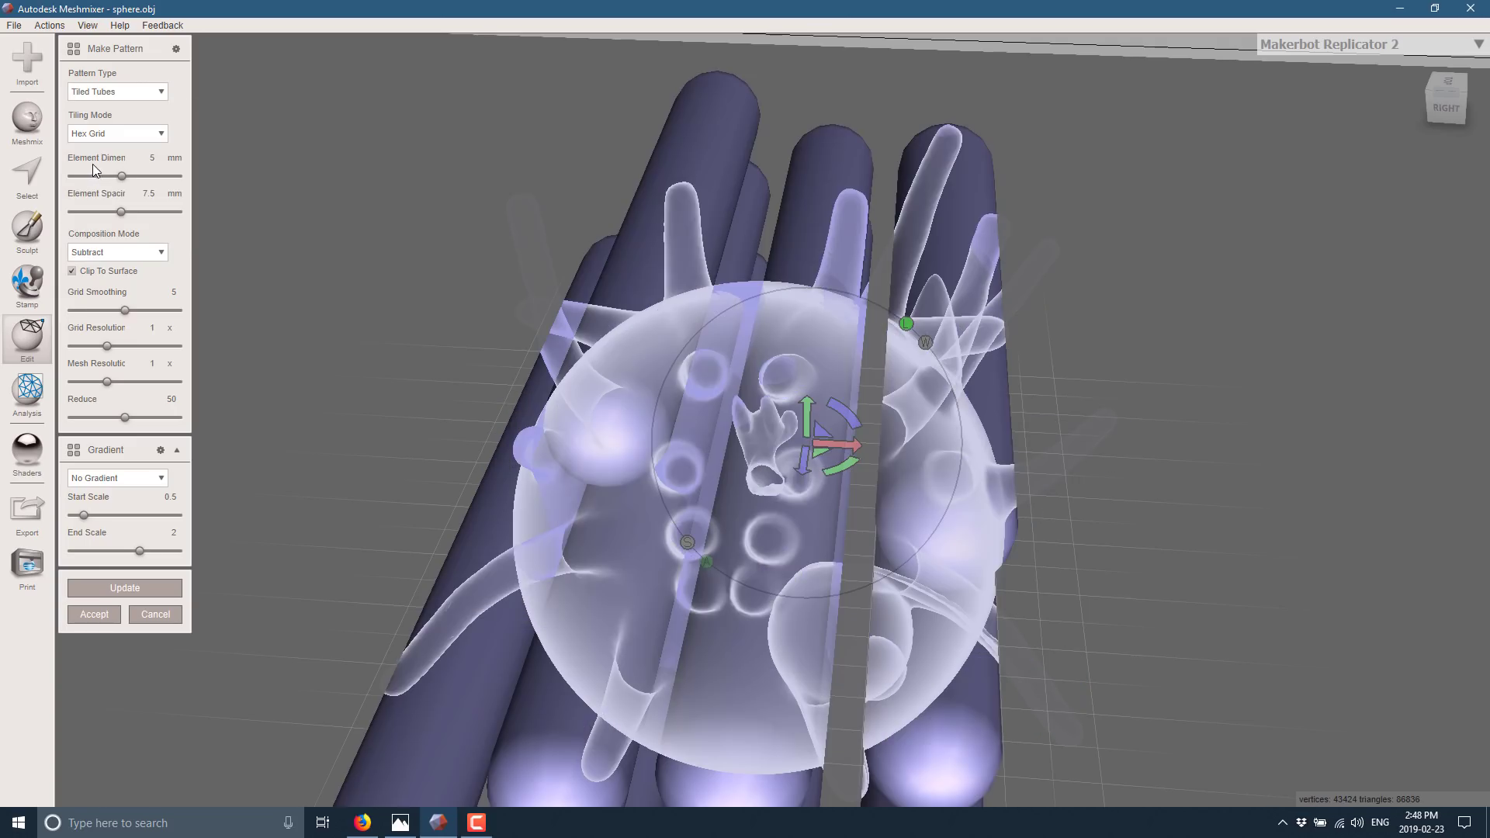
click(99, 94)
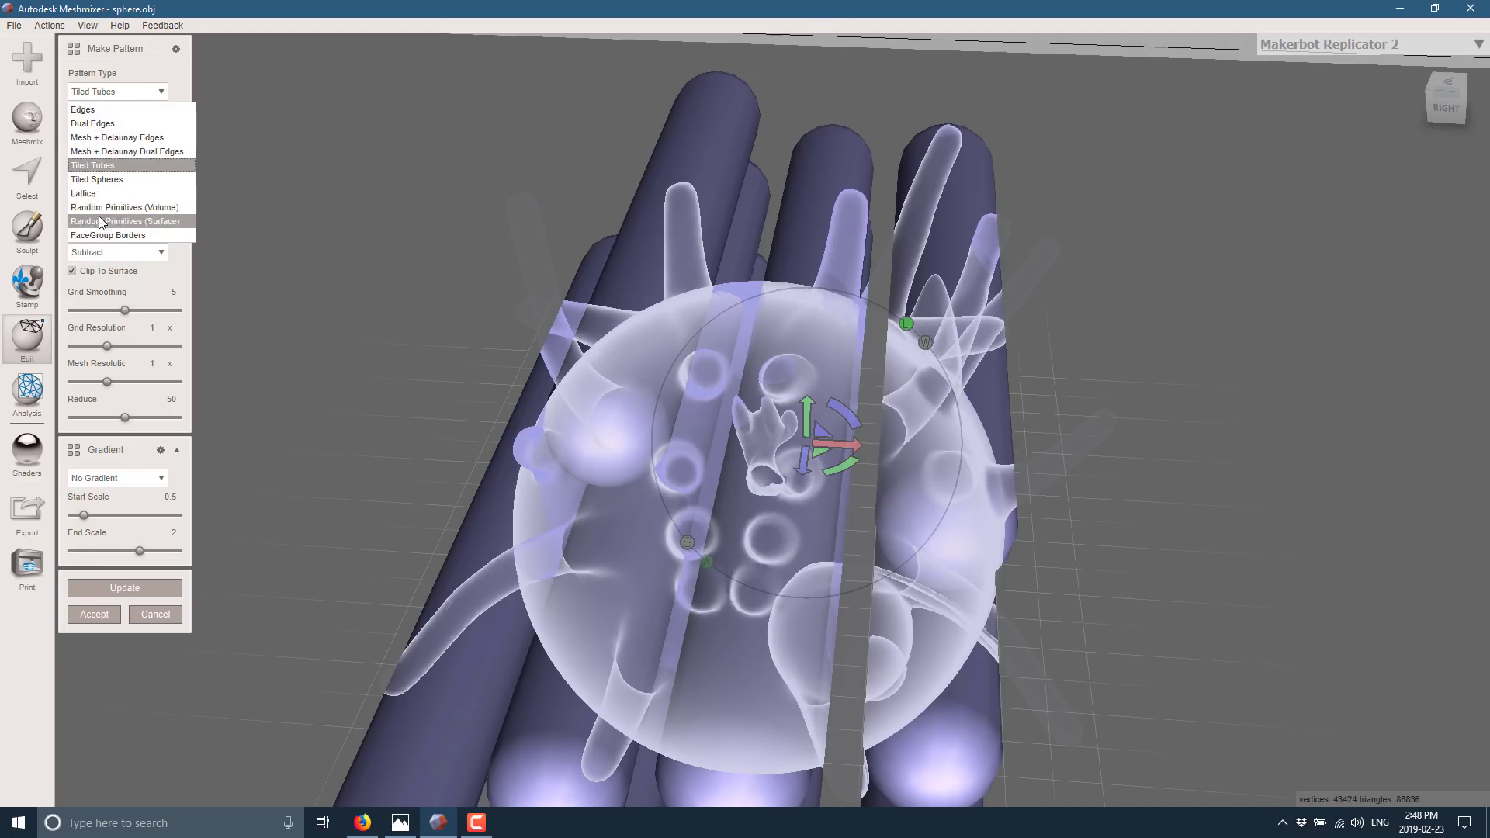
click(96, 179)
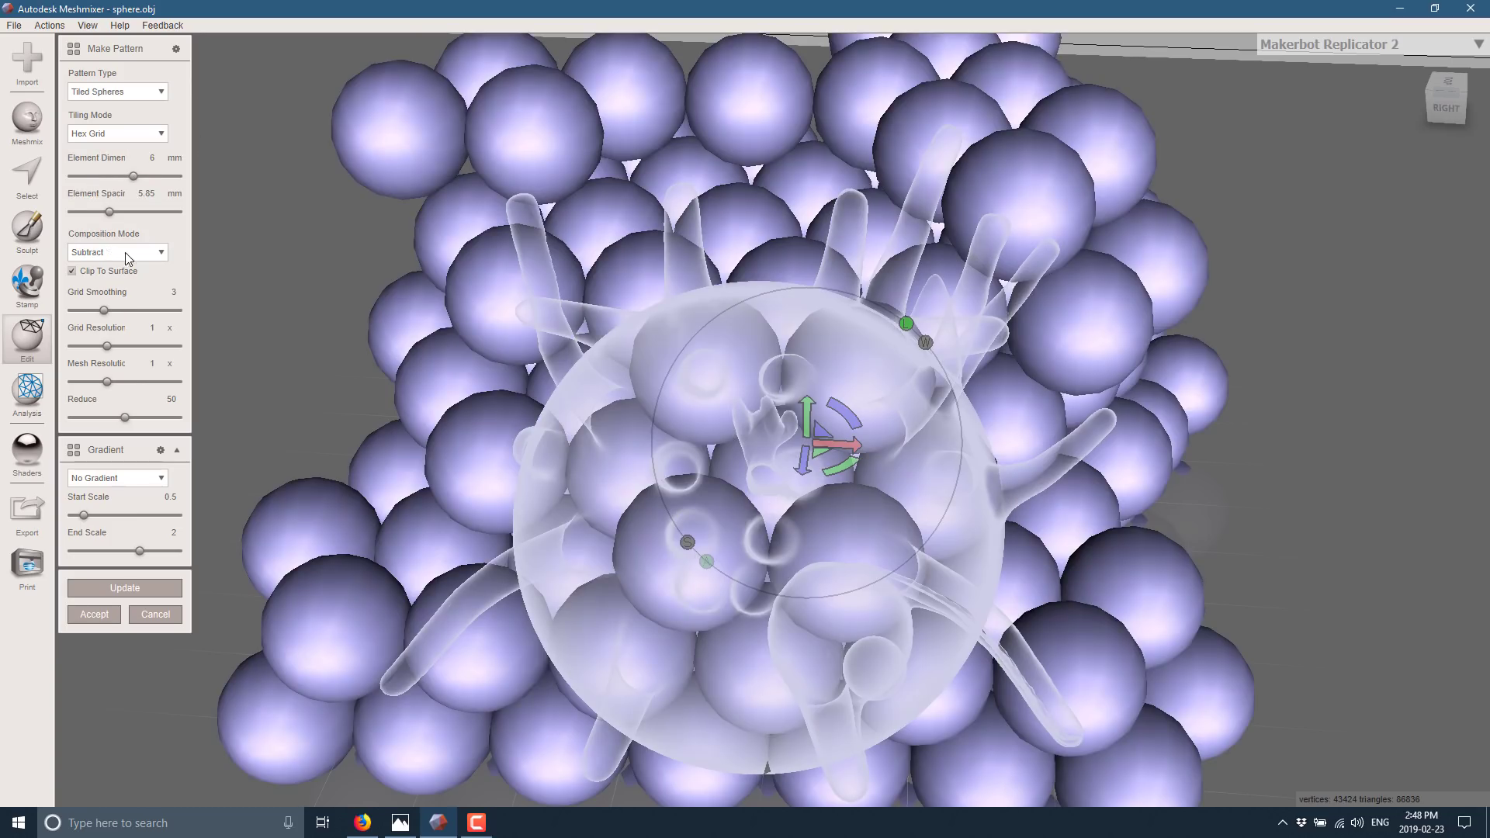
click(92, 617)
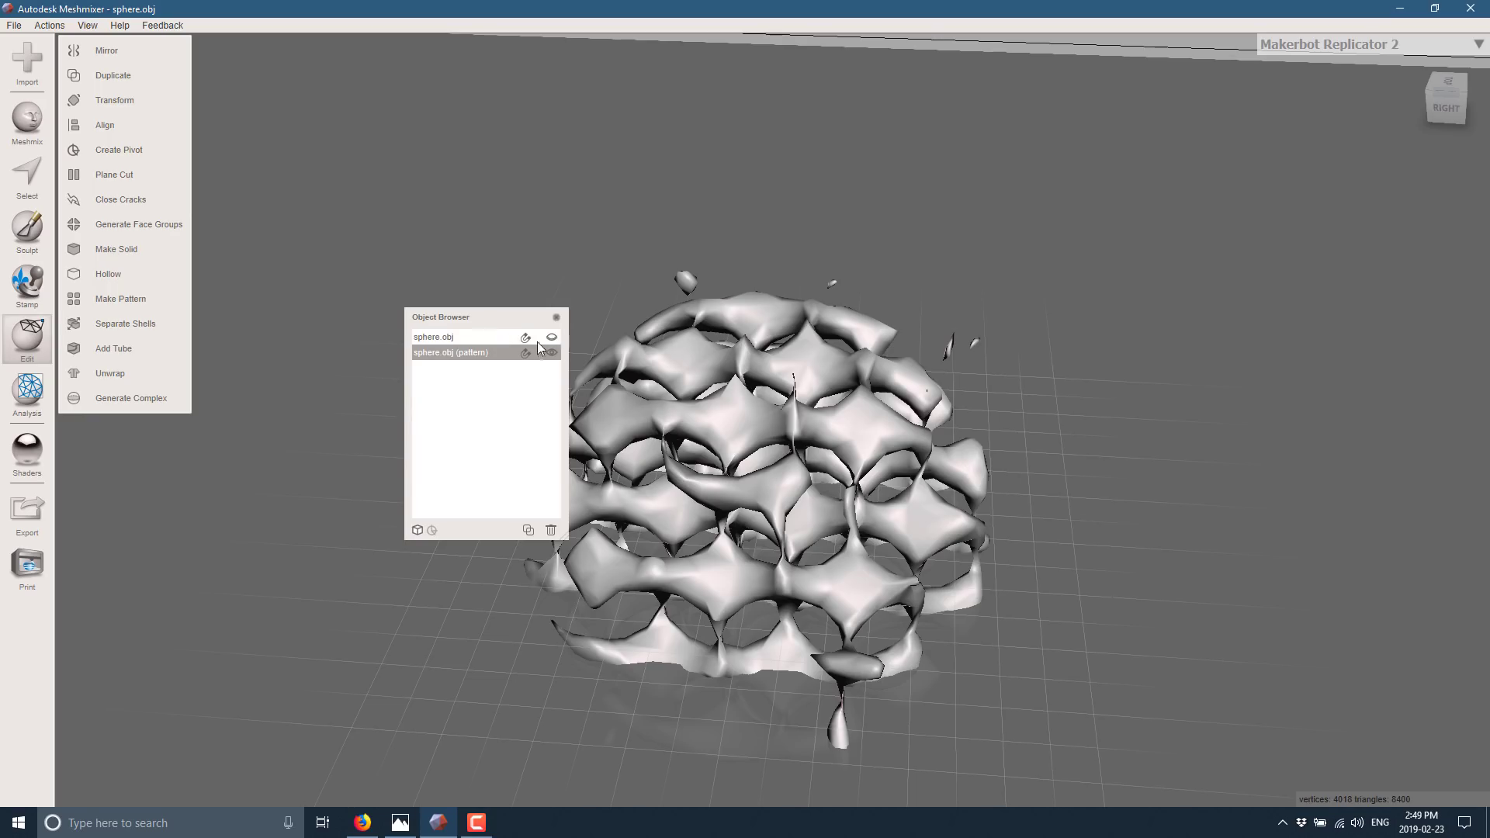
drag(461, 324, 393, 331)
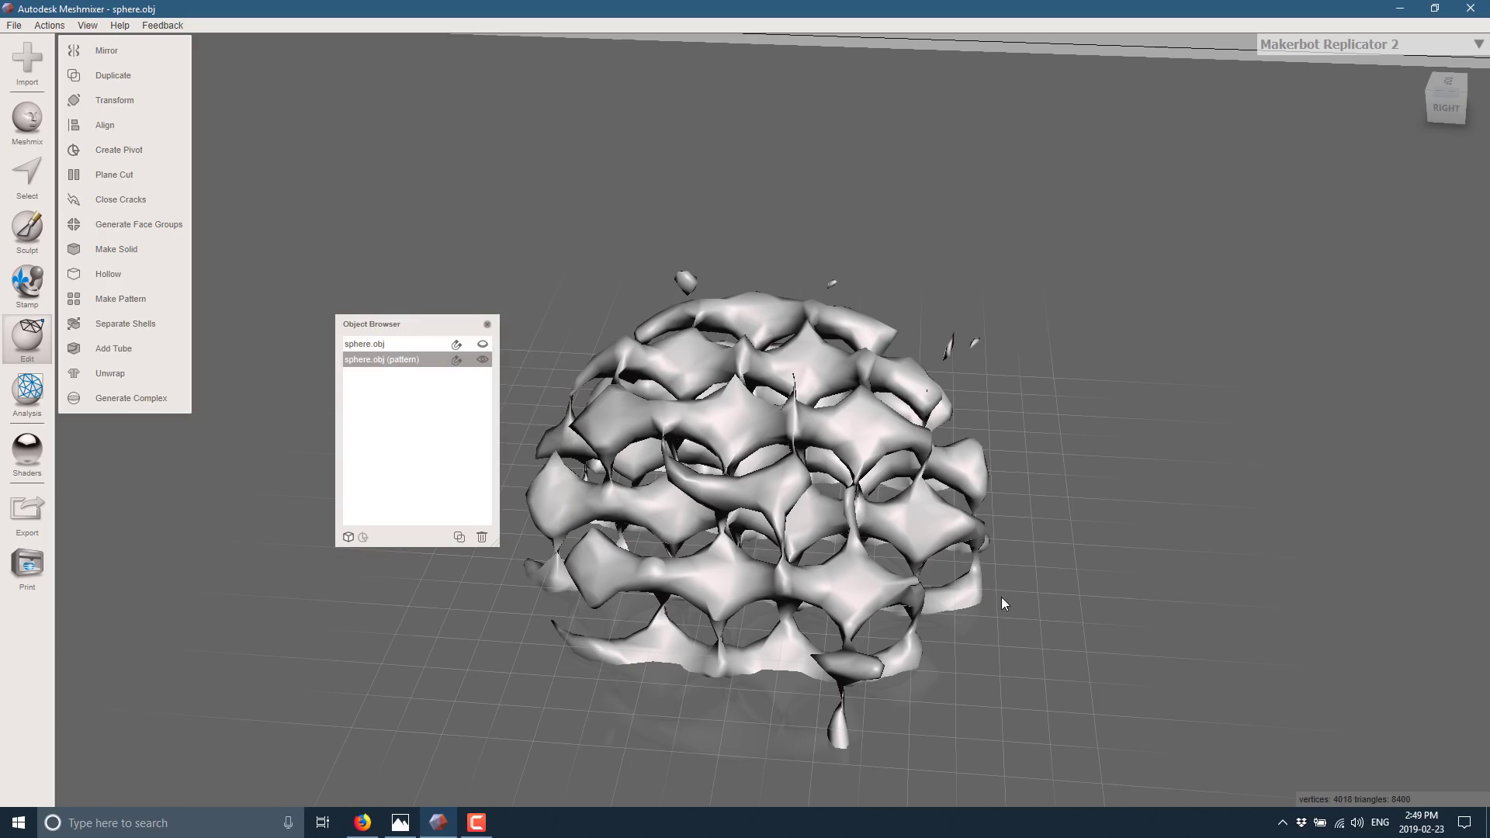
right_drag(1003, 514, 1009, 419)
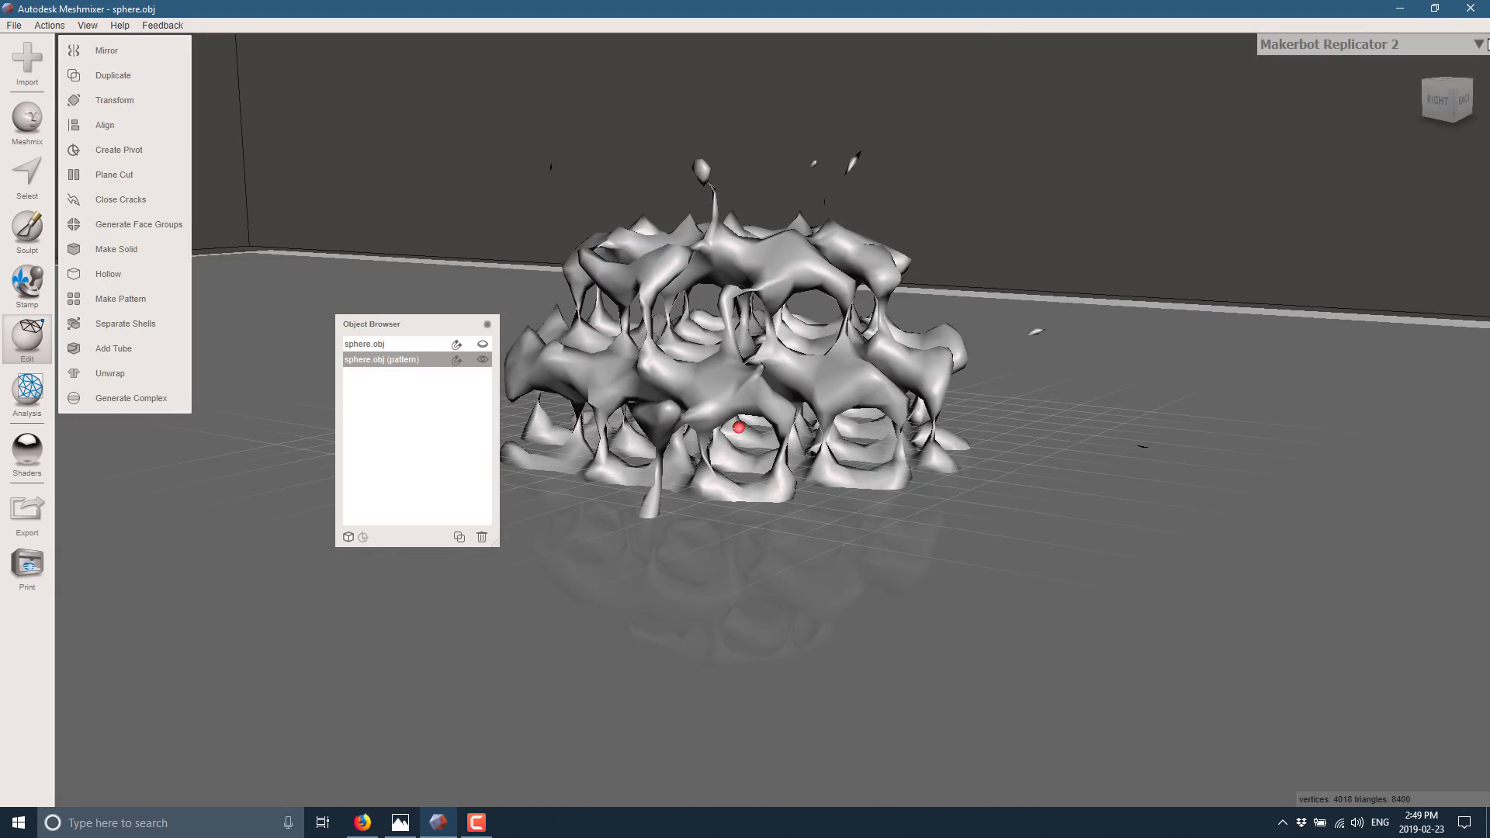
click(1478, 44)
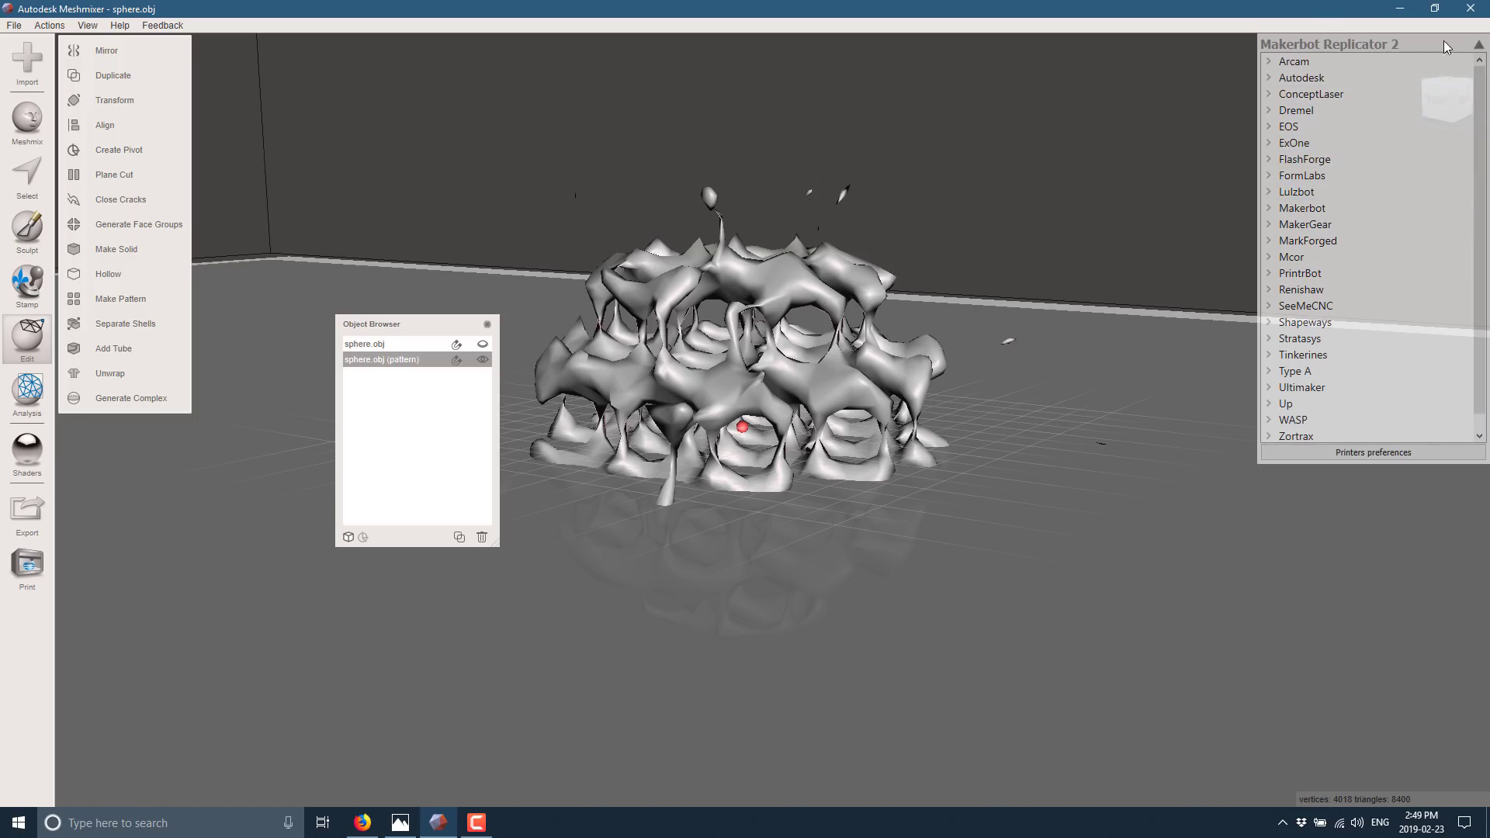
click(1478, 44)
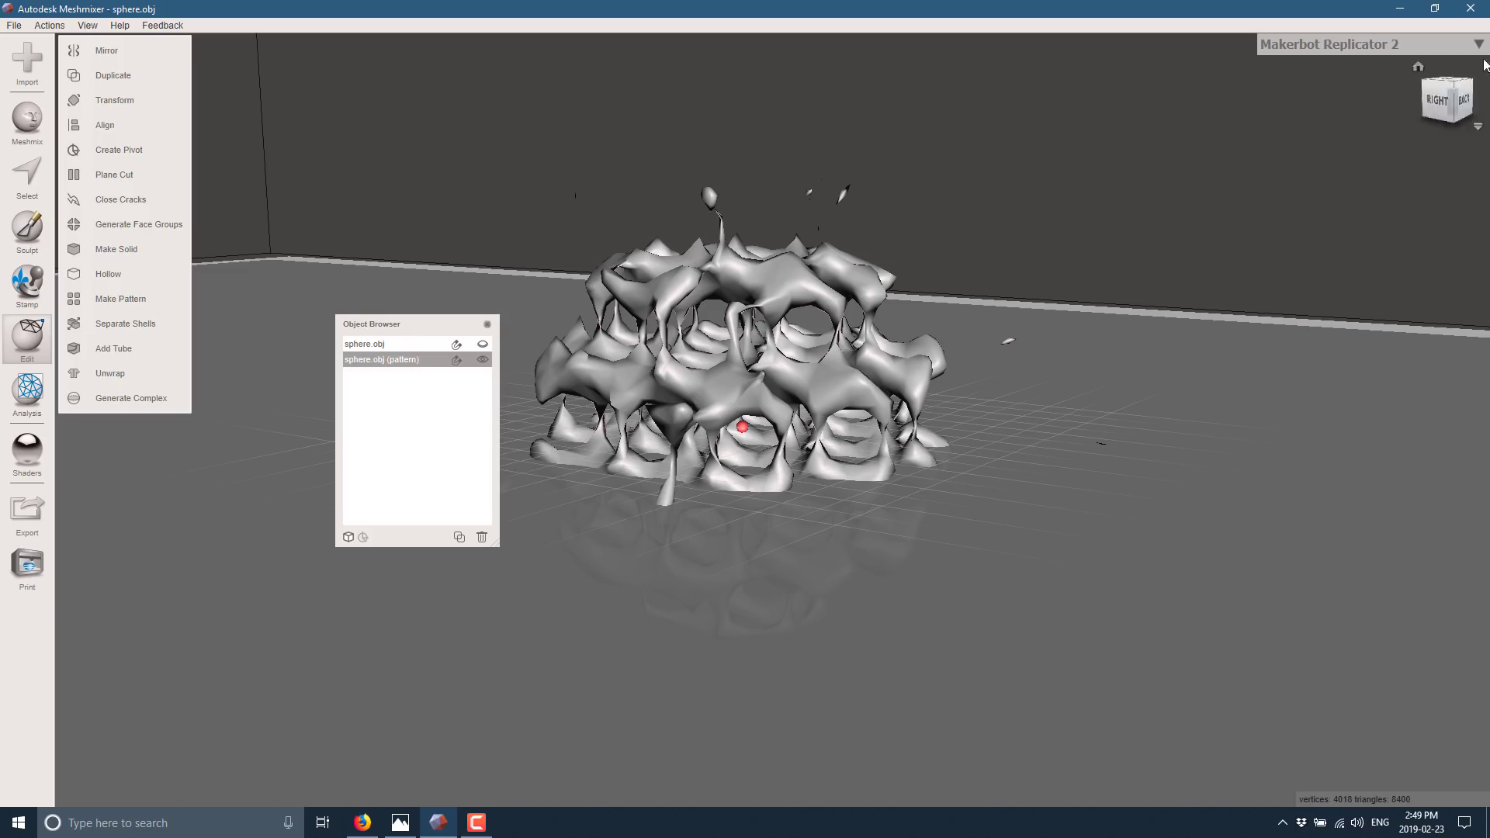
Step: Browse the Analysis tools and materials palette, cancelling a custom image material
click(28, 392)
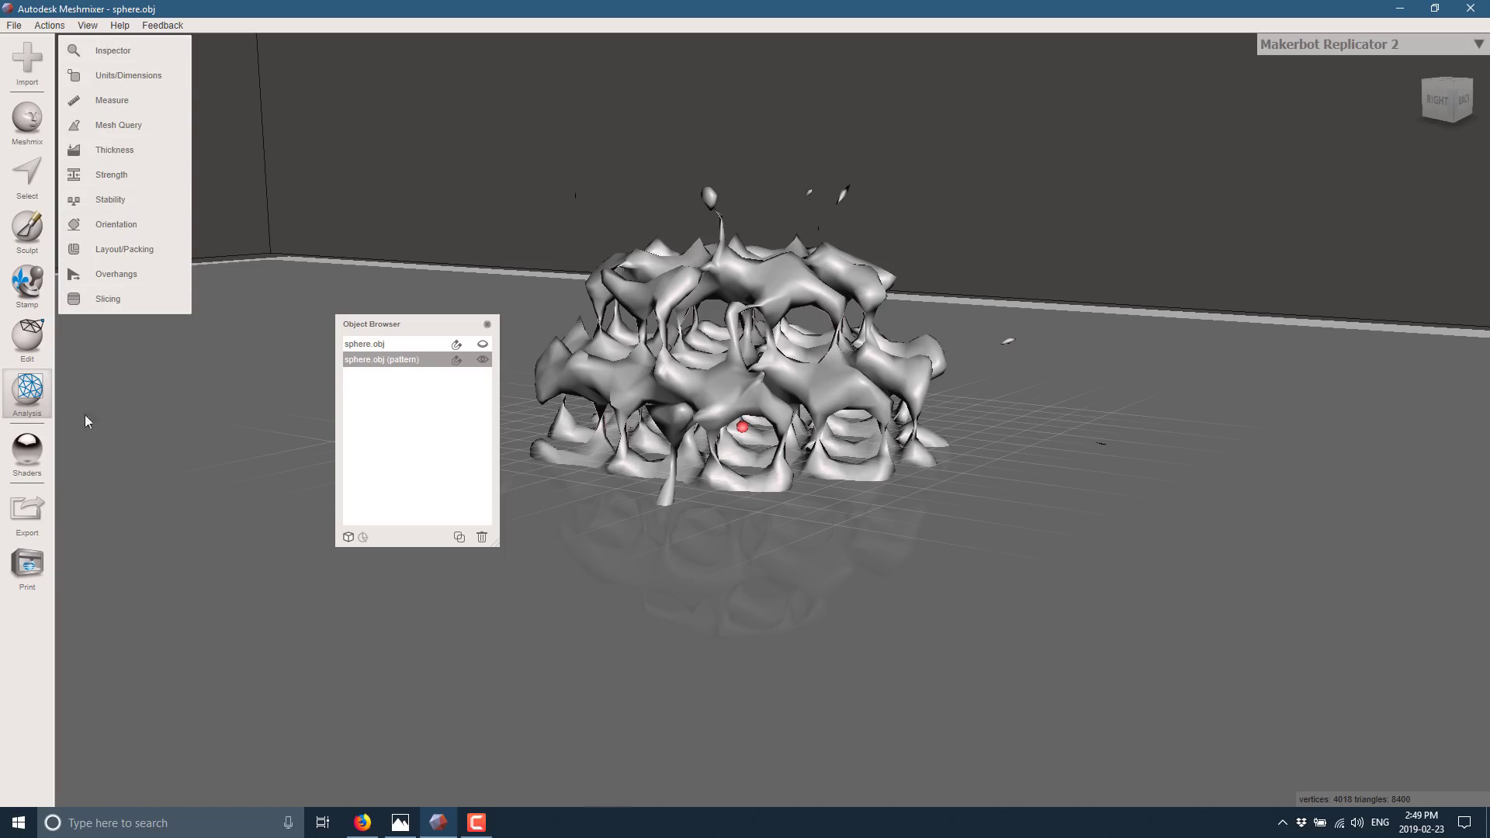
click(29, 454)
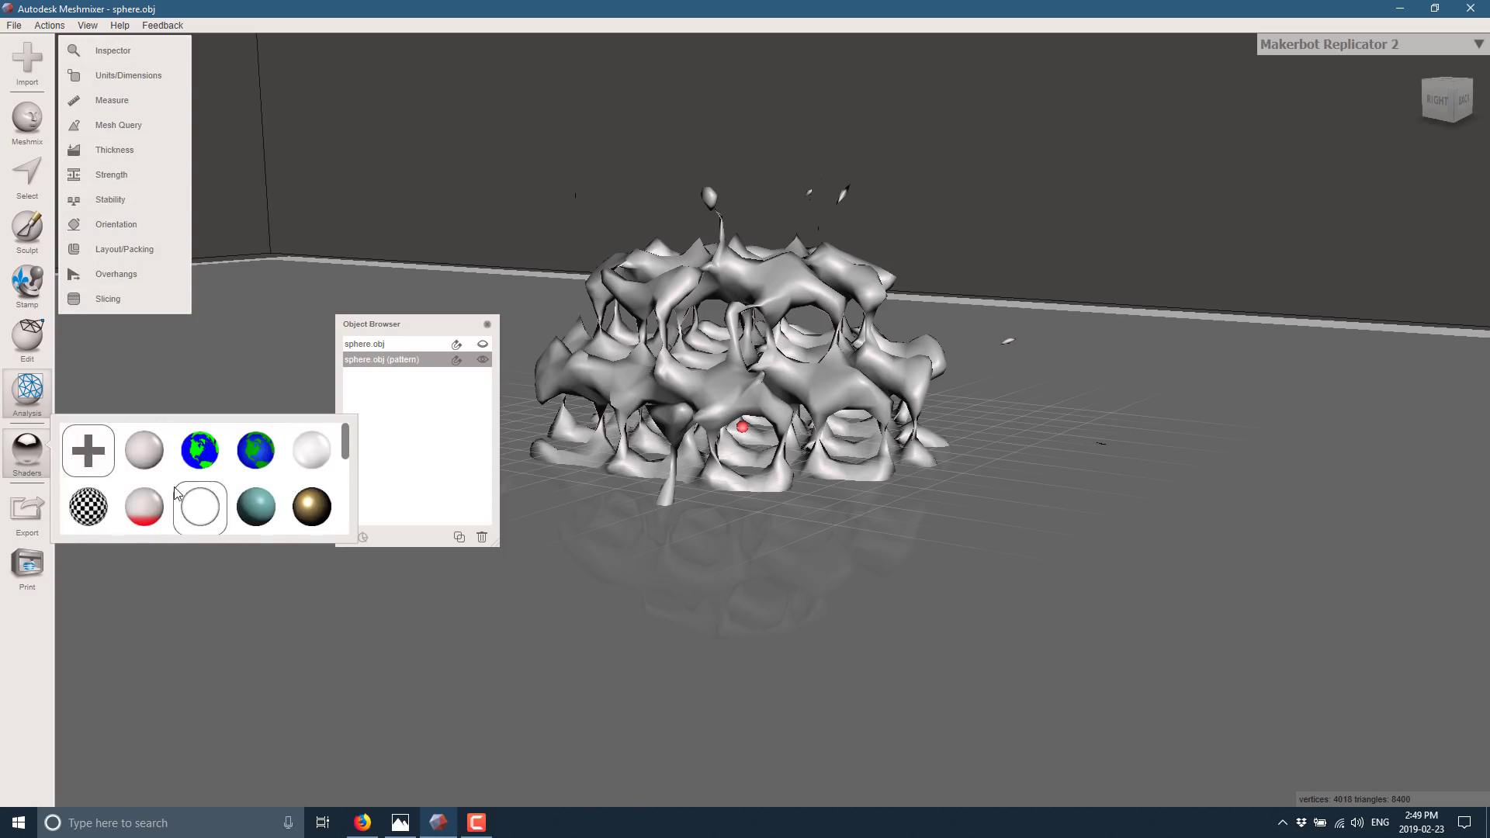
click(91, 450)
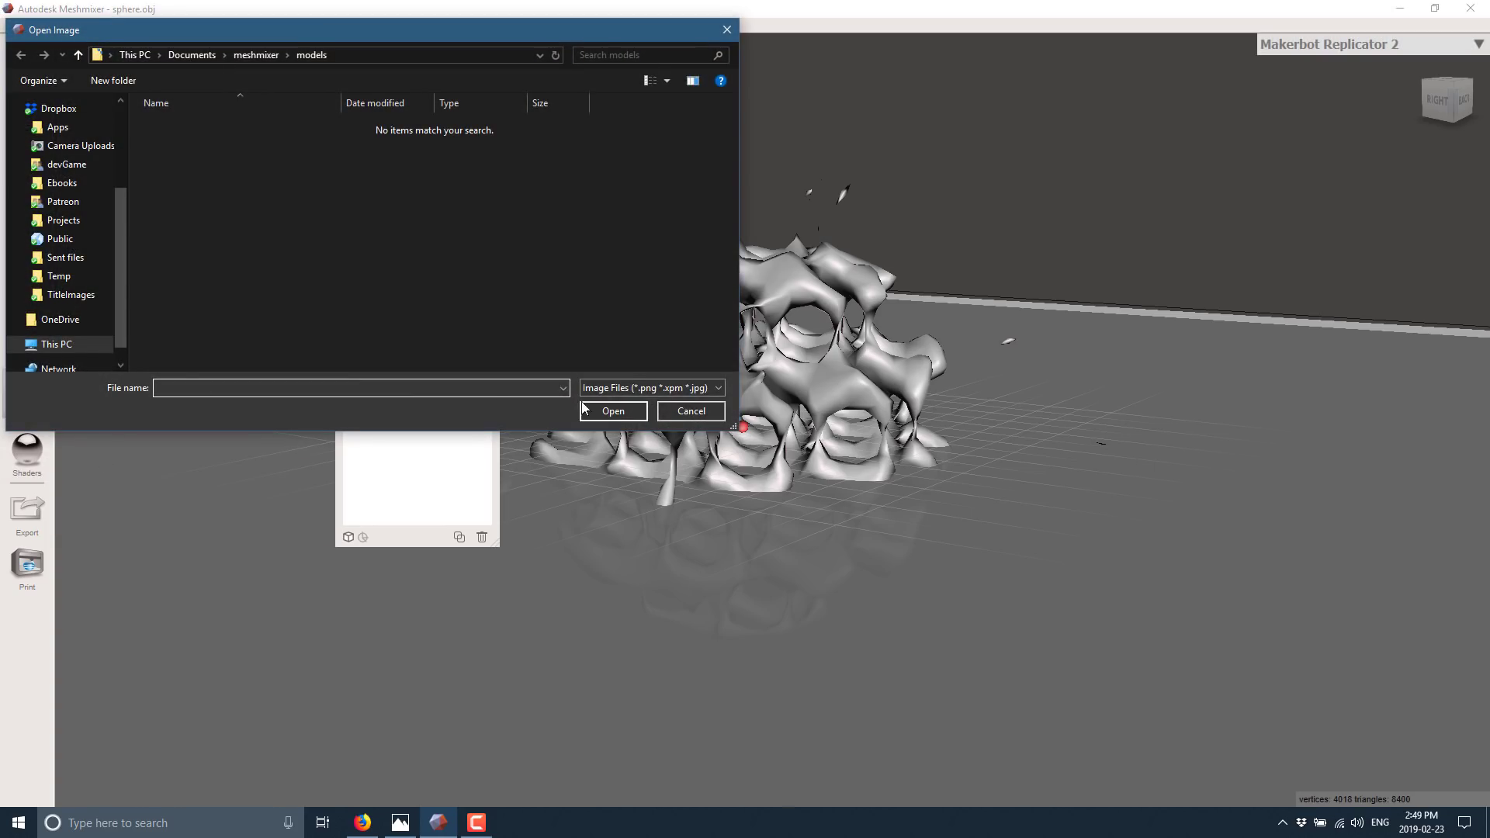
click(698, 410)
Step: Apply the gold material to the honeycomb pattern mesh and orbit to inspect it
click(32, 458)
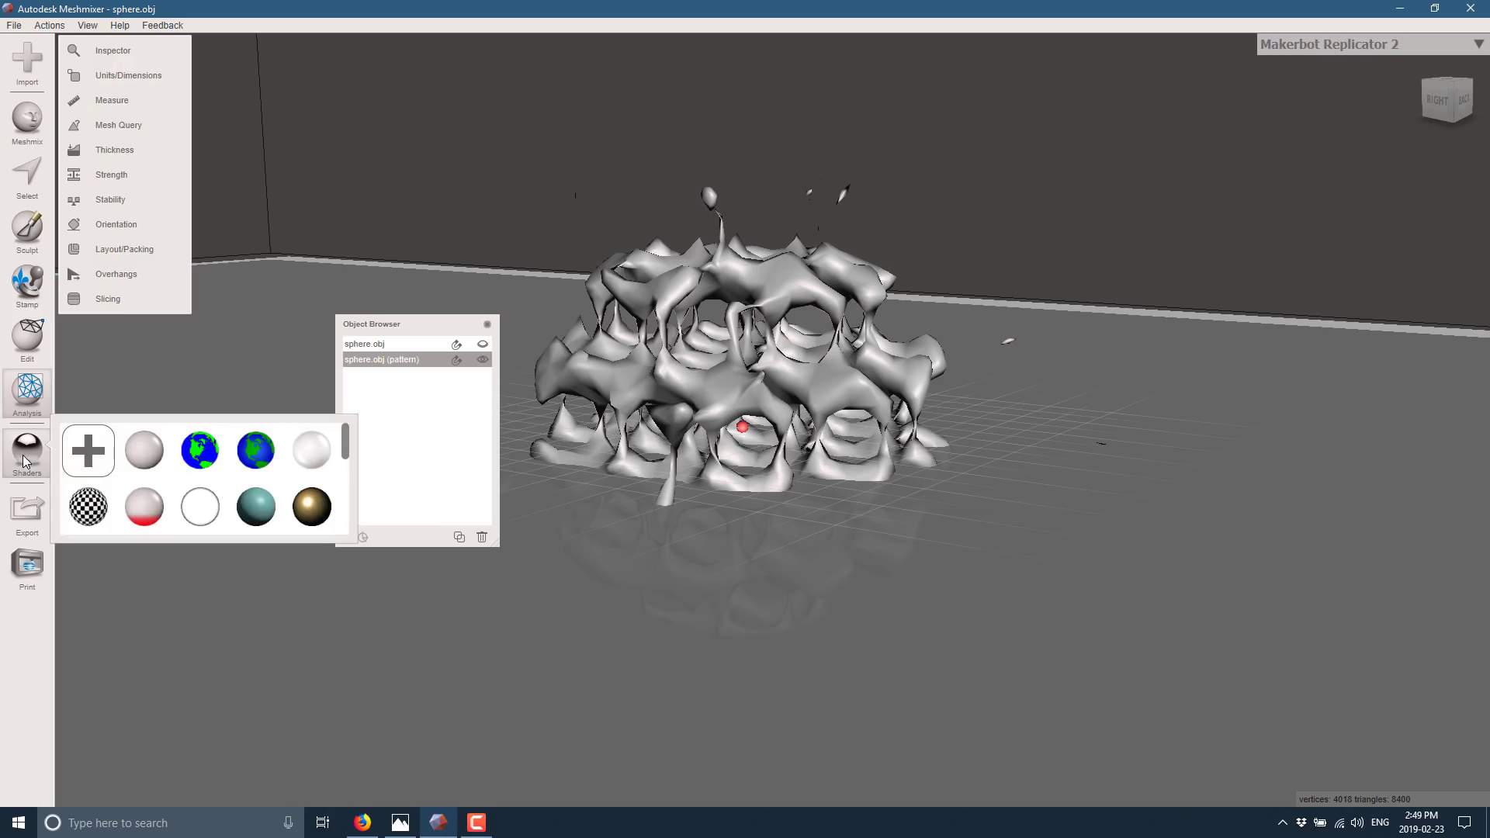
drag(309, 507, 722, 306)
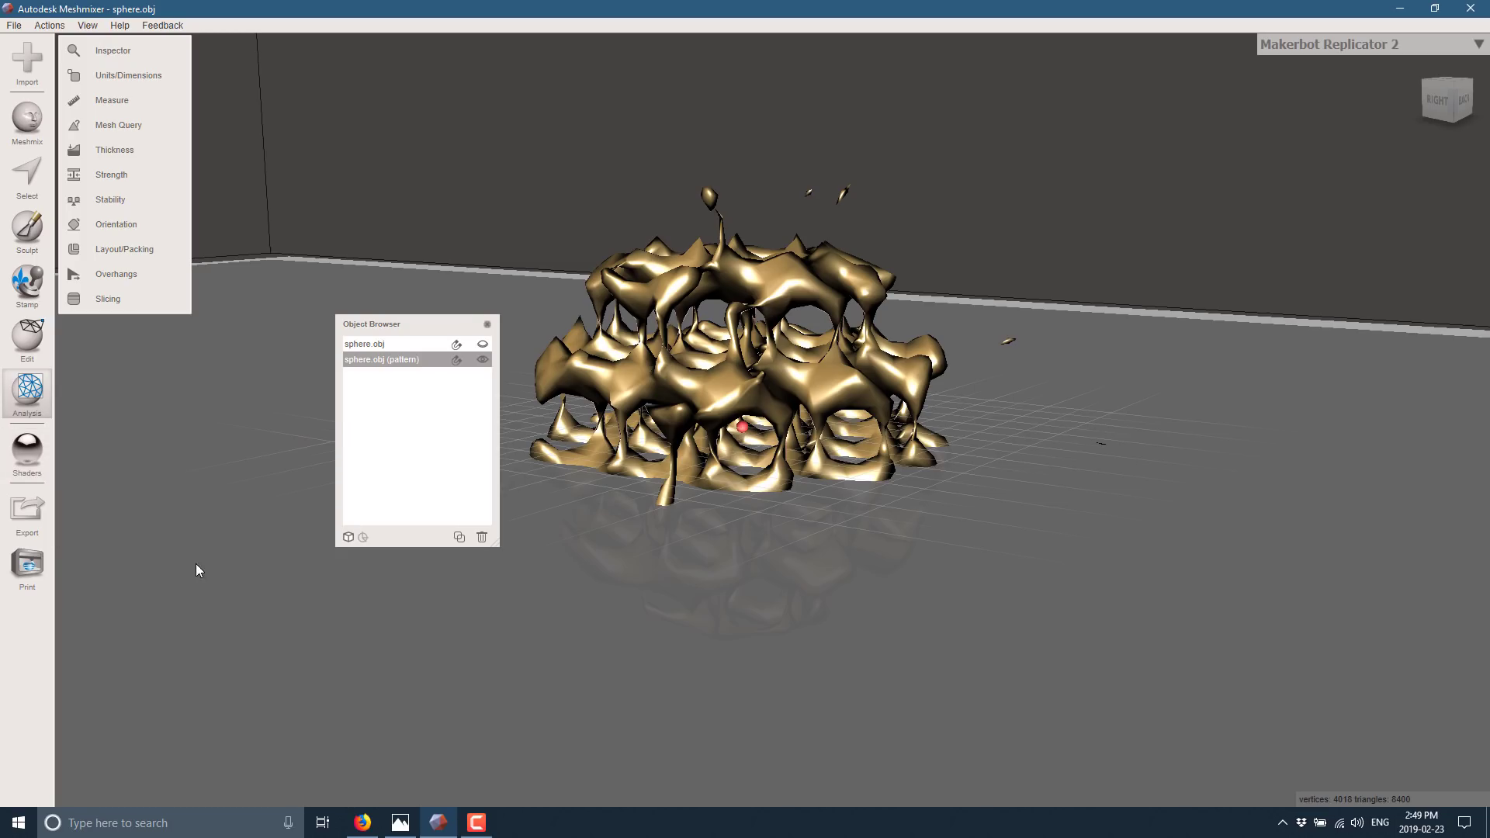
right_drag(1095, 408, 1166, 491)
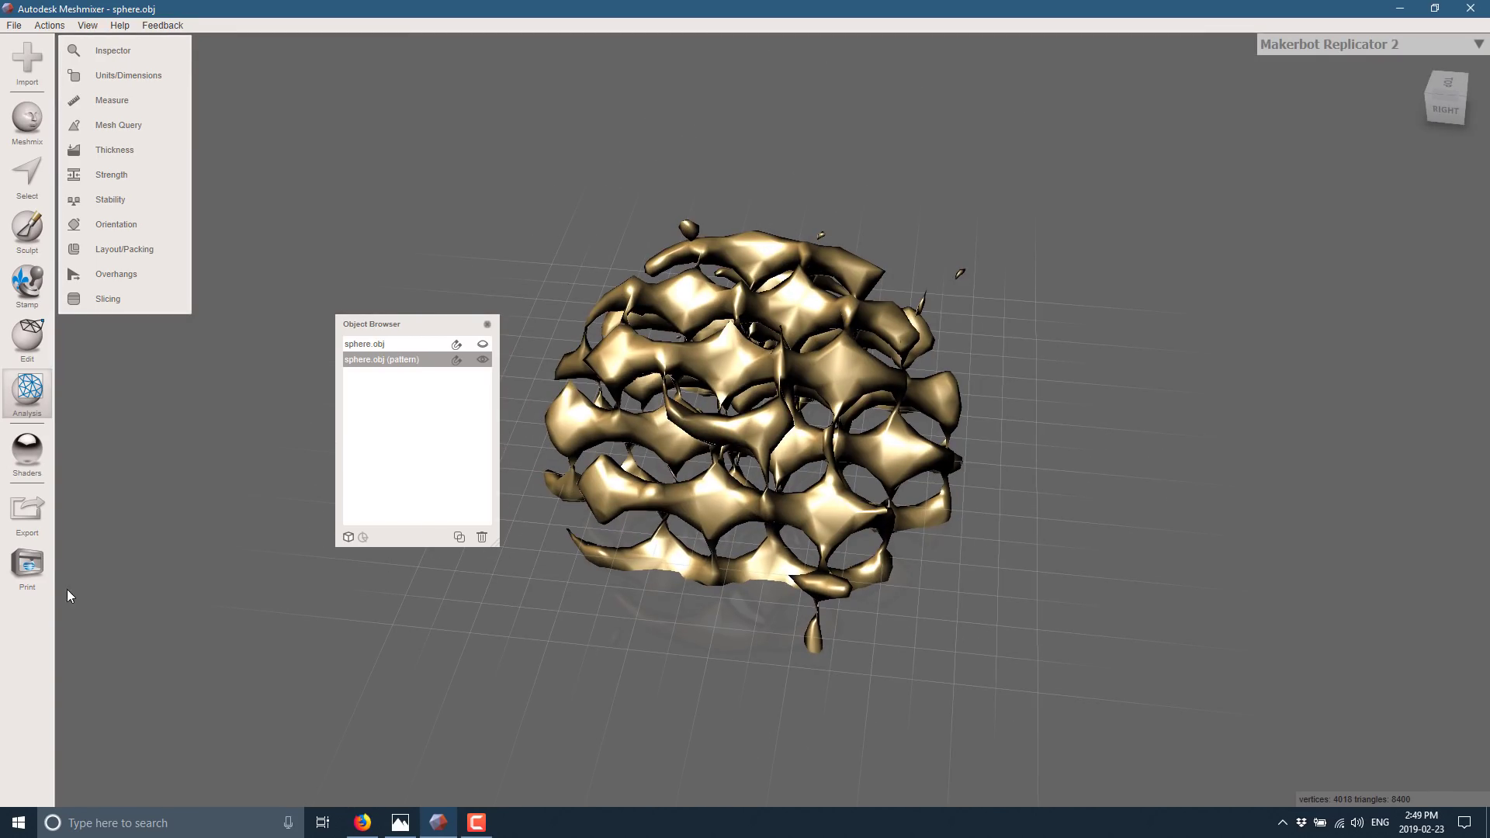
click(27, 512)
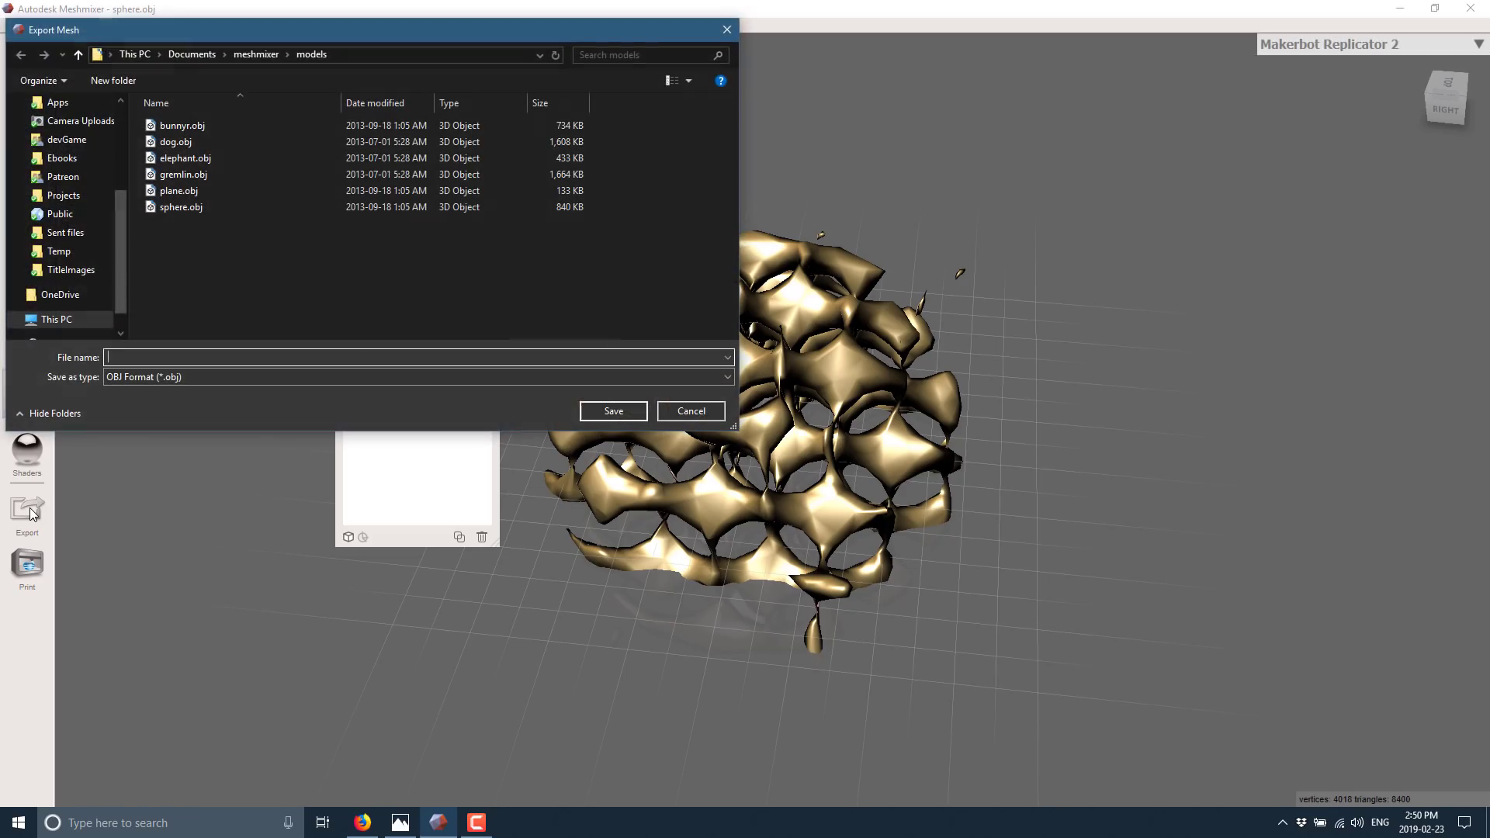
click(189, 375)
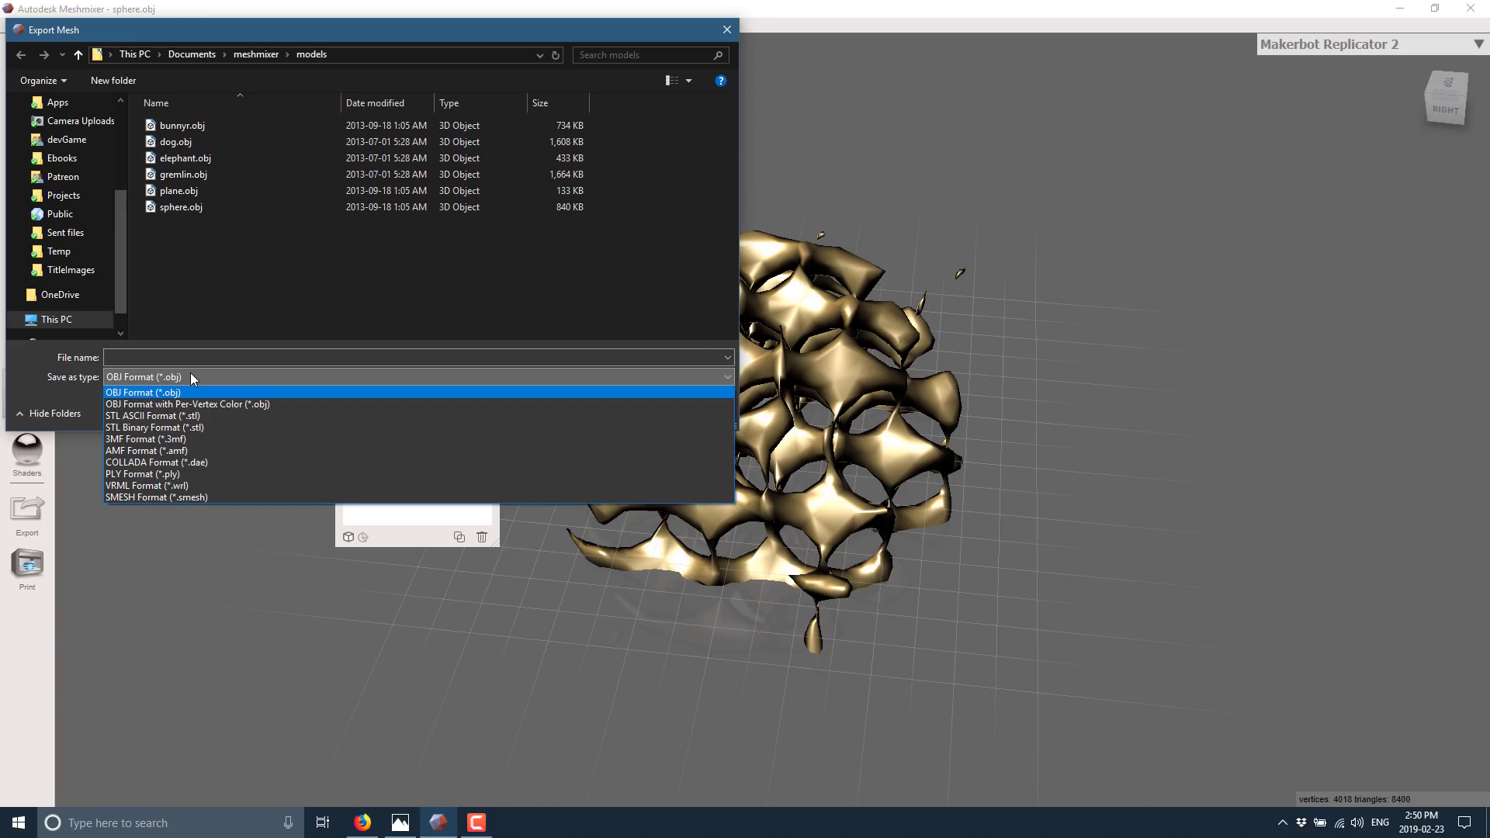
click(382, 346)
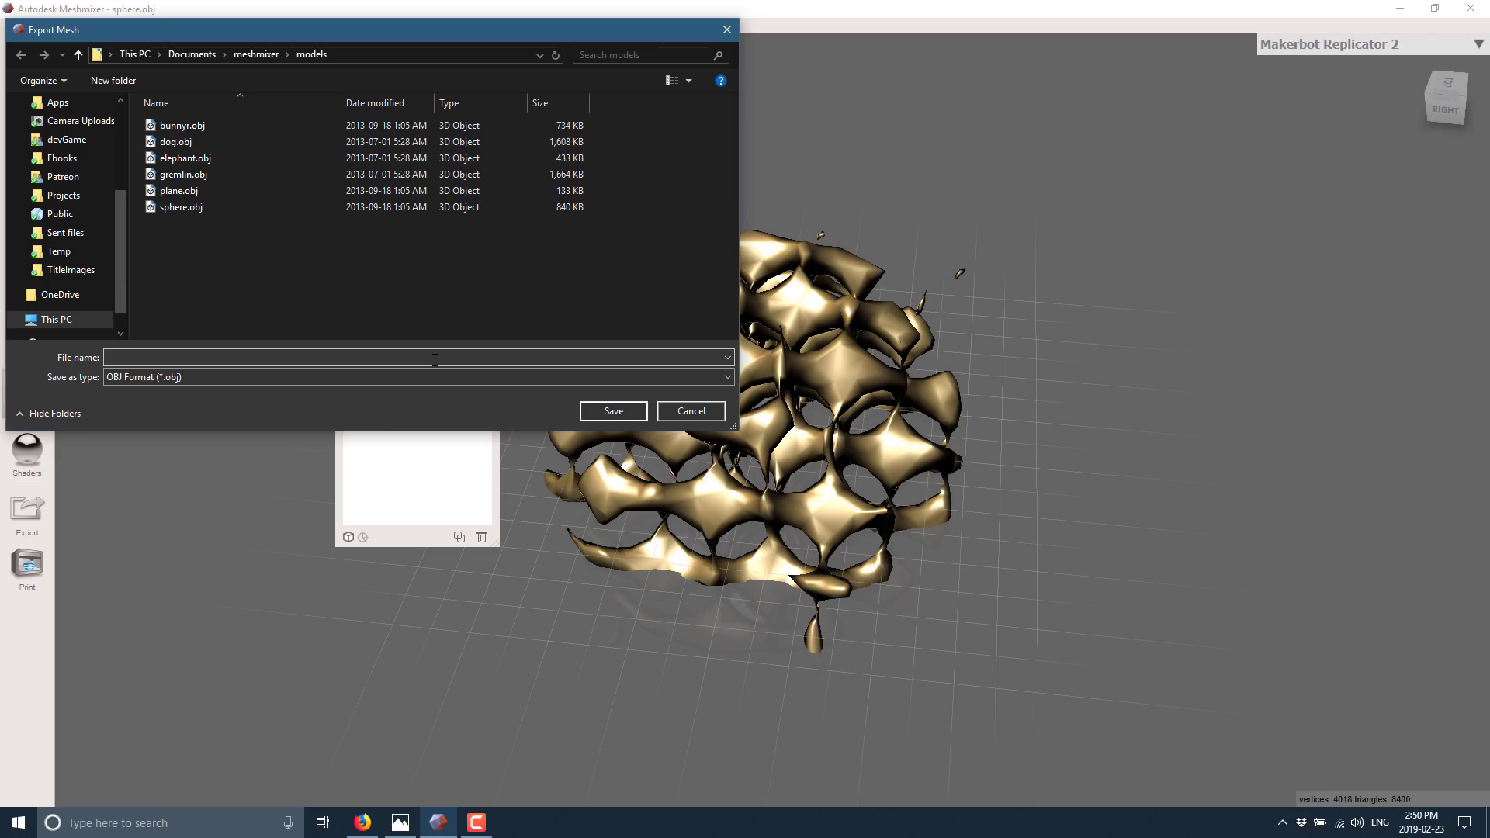
click(692, 412)
right_drag(698, 416, 1004, 497)
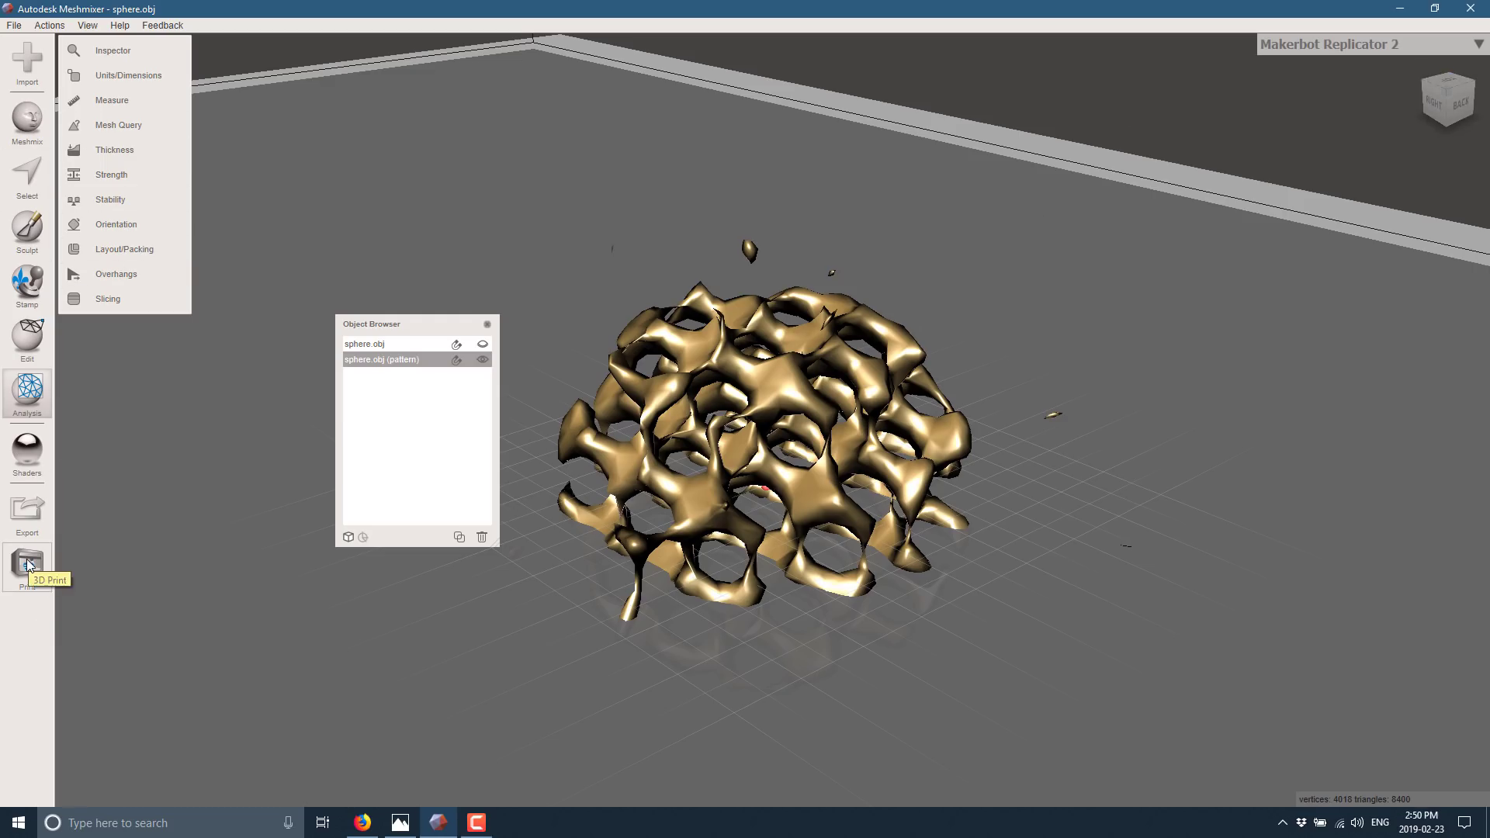
Step: Select the pattern mesh and toggle the original sphere.obj's visibility on and off
click(375, 344)
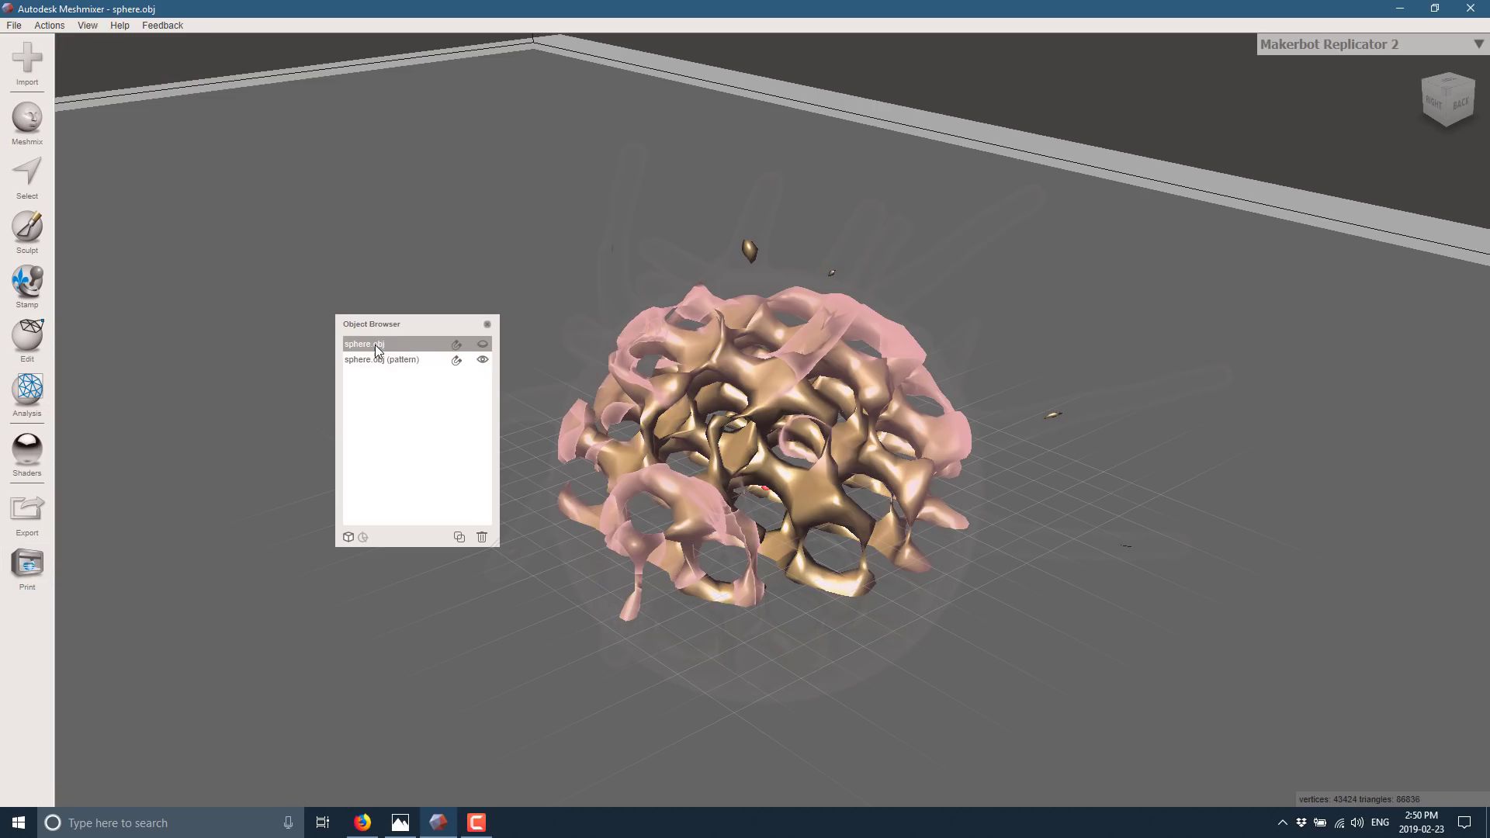
click(374, 361)
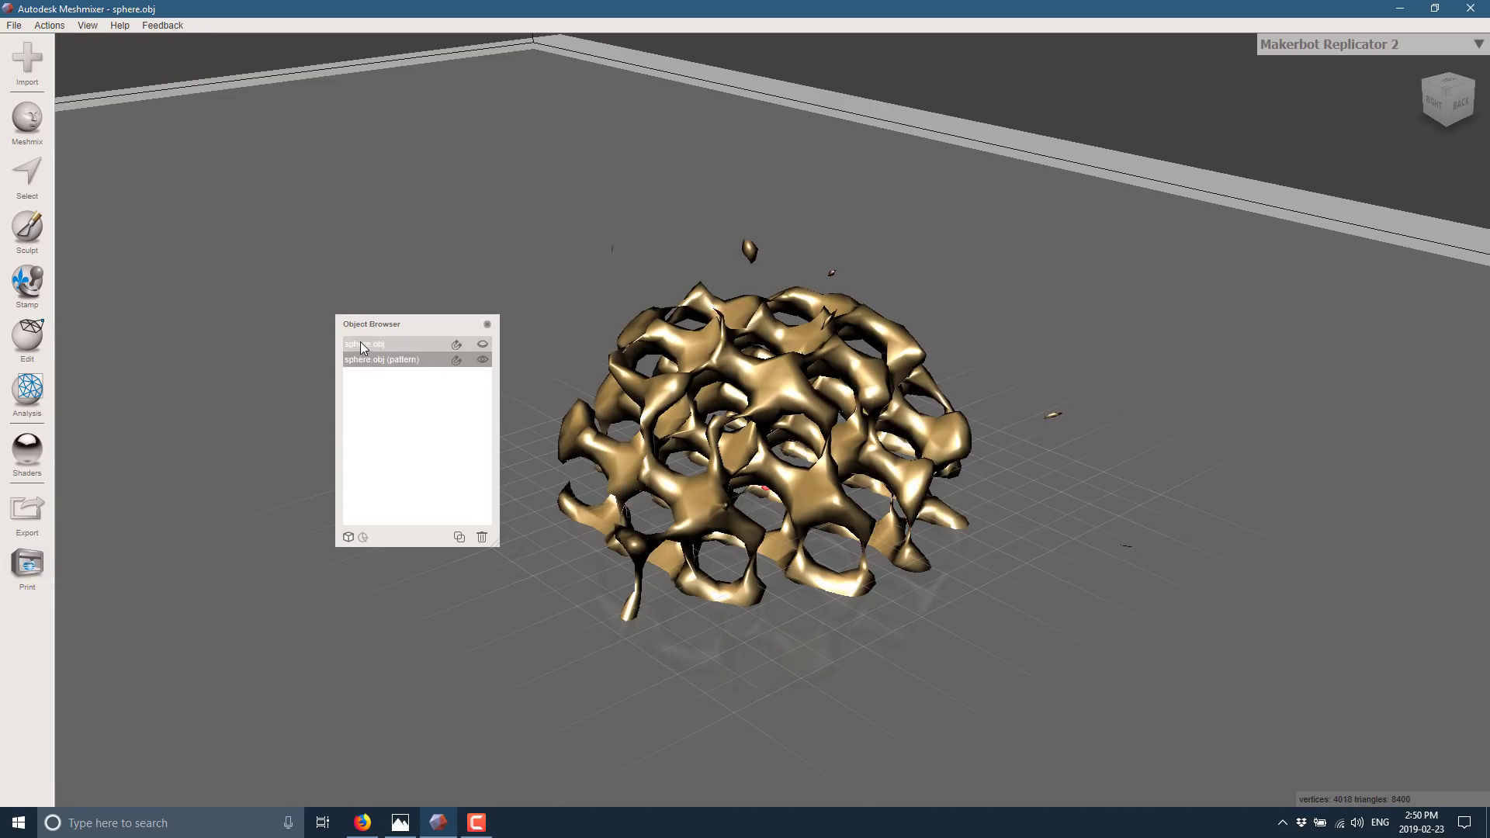
shift+click(369, 364)
click(478, 343)
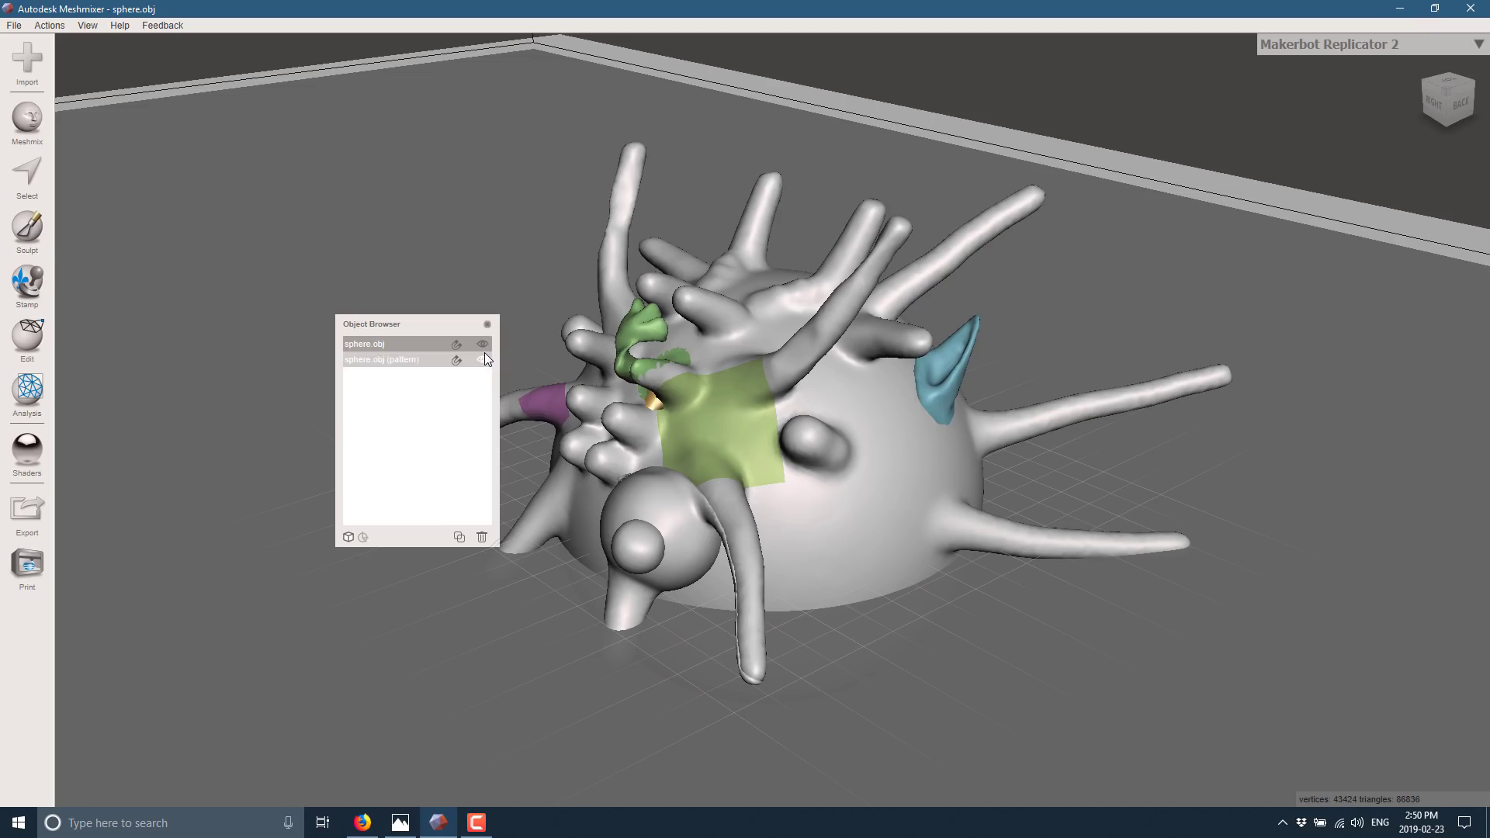
click(482, 345)
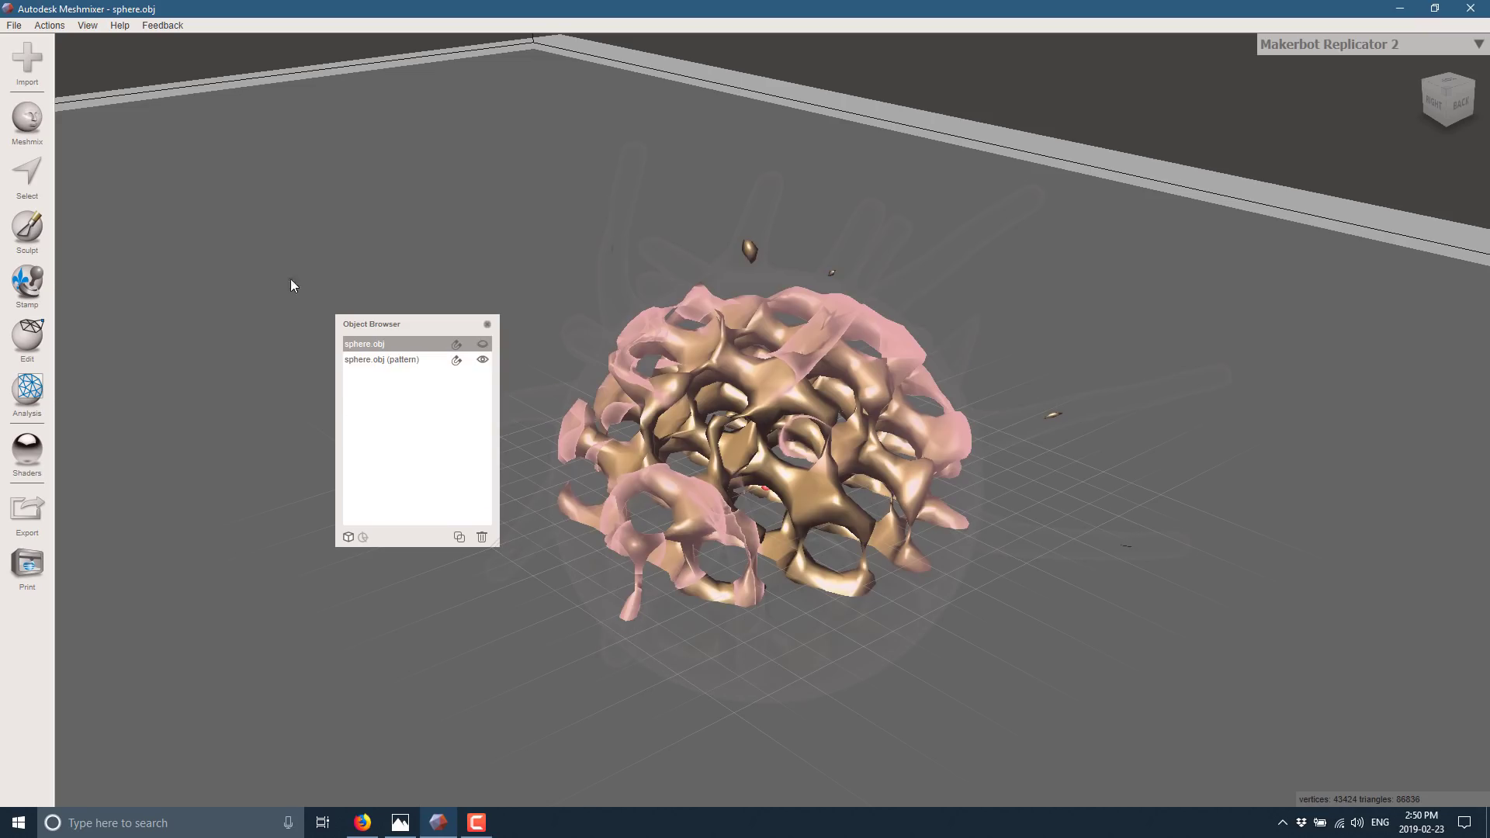
click(15, 26)
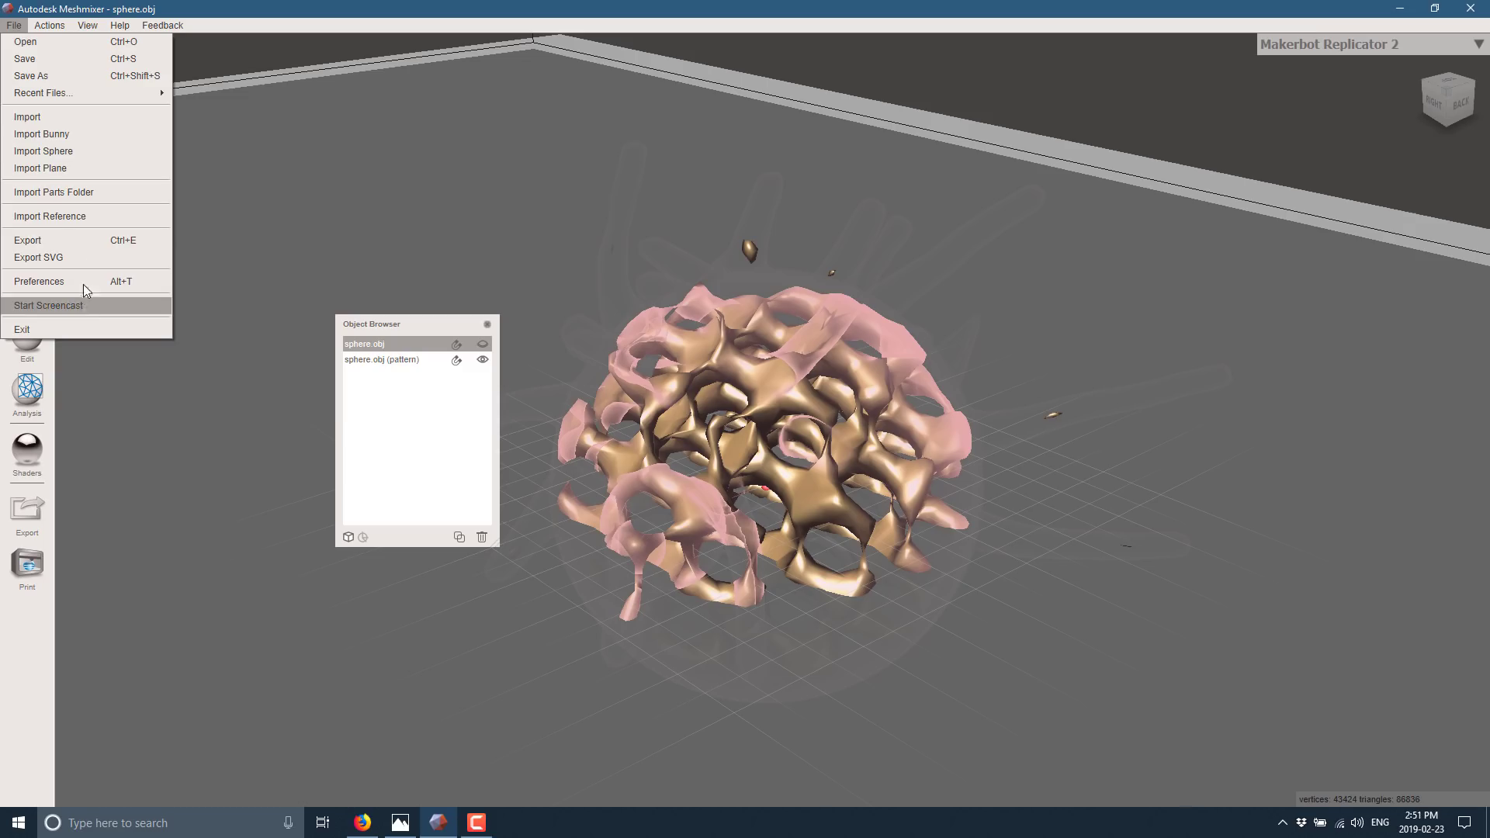
Step: Turn on wireframe display and orbit and zoom to centre the pattern mesh
mouse_move(49, 24)
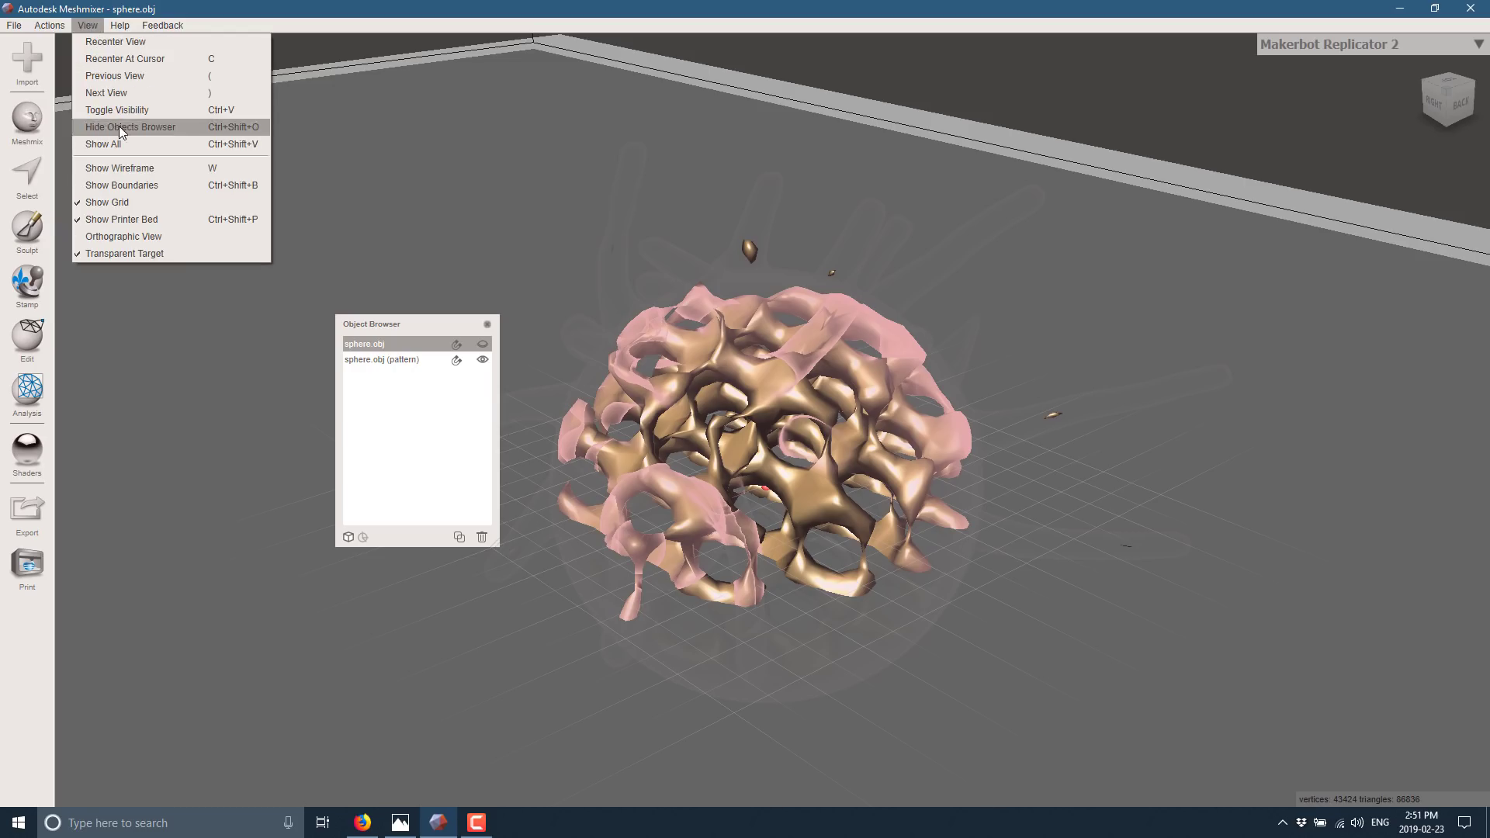
click(140, 178)
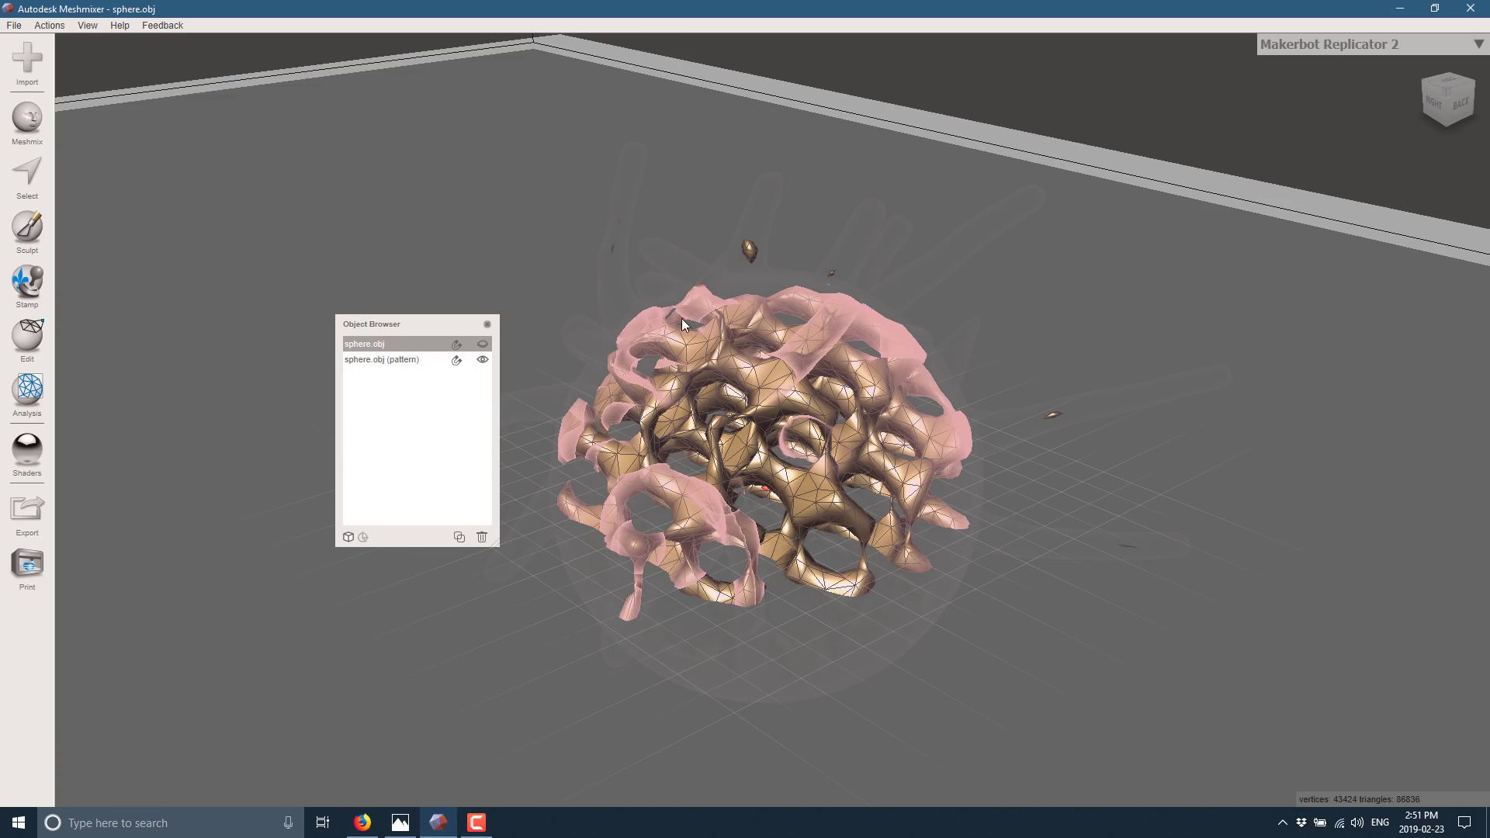
right_drag(715, 354, 774, 382)
scroll(718, 339, up, 8)
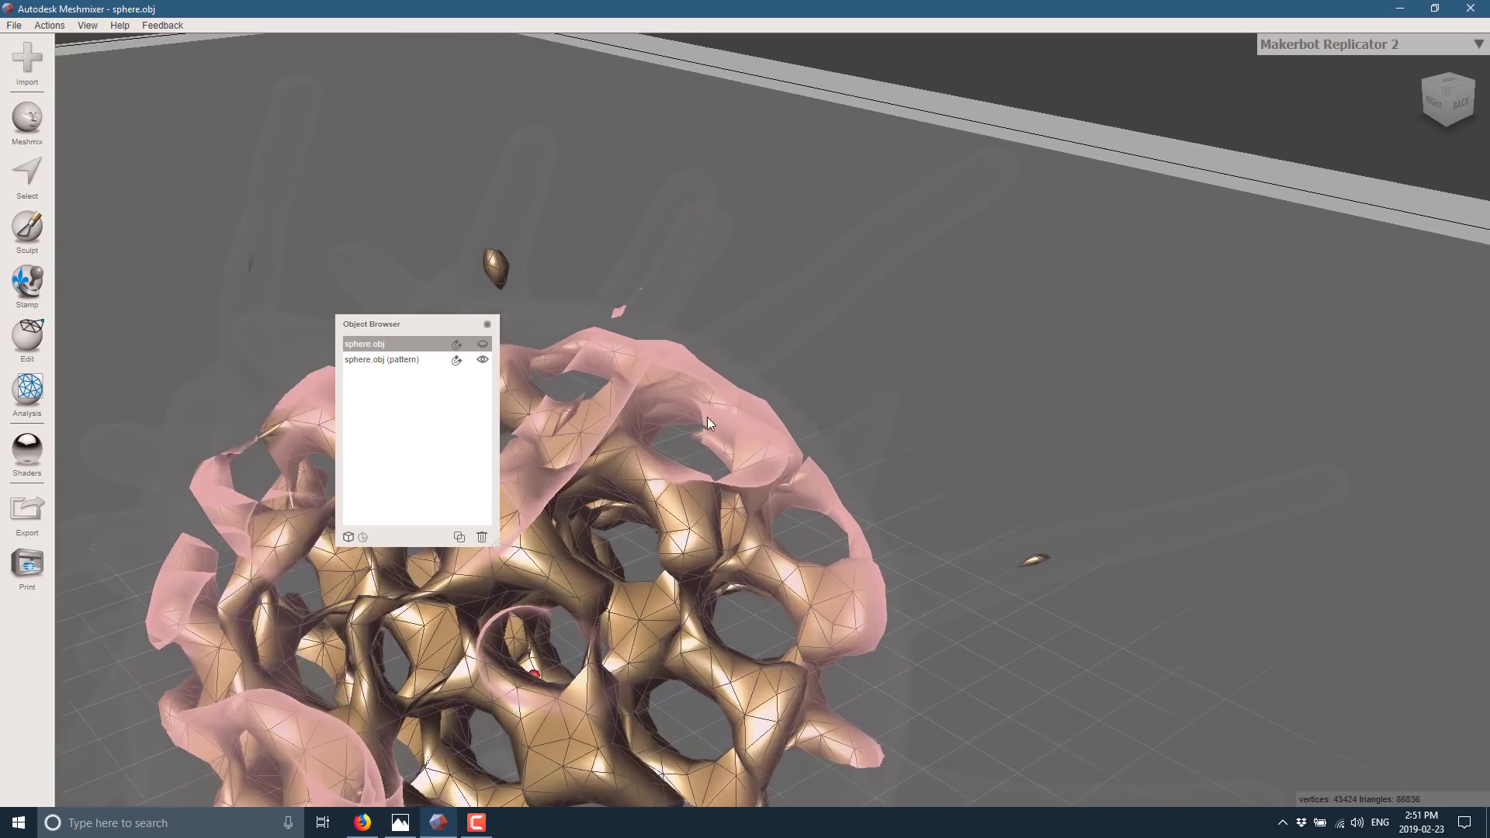
right_drag(707, 417, 826, 337)
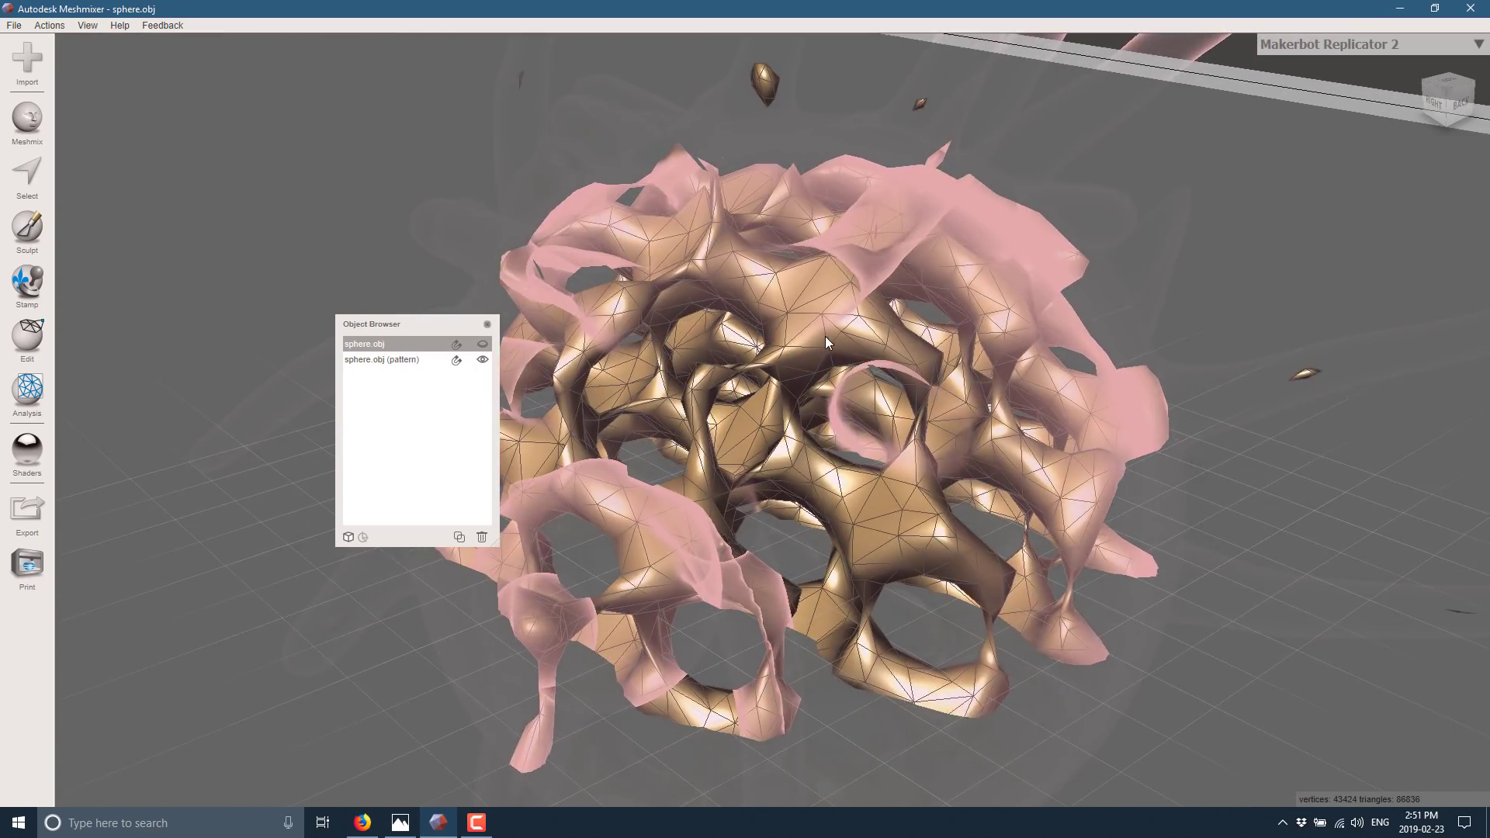
Step: Browse the Help menu, then try Sculpt and Meshmix on the hidden sphere
click(129, 24)
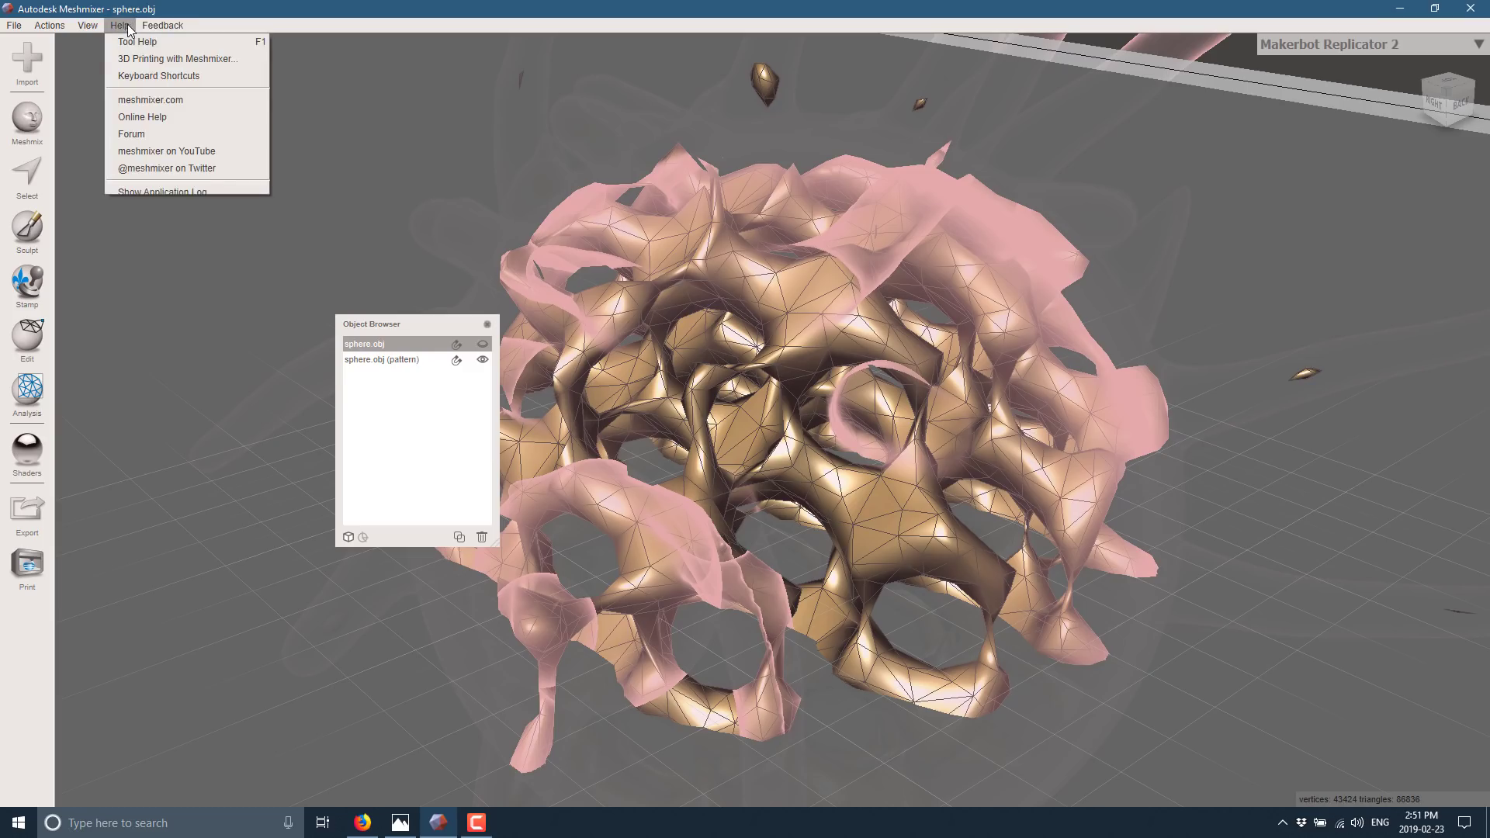
mouse_move(101, 28)
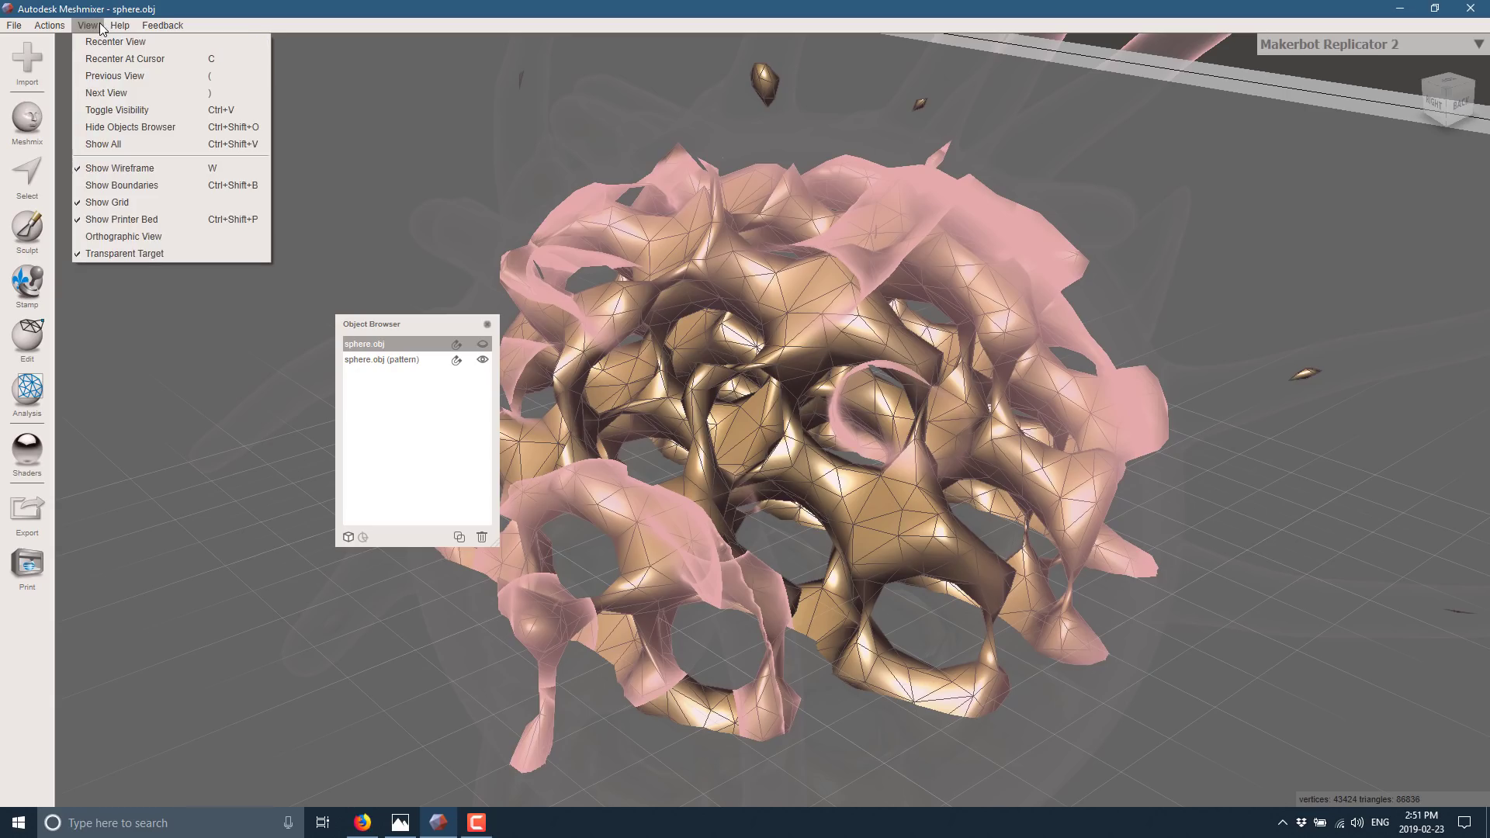
click(397, 1)
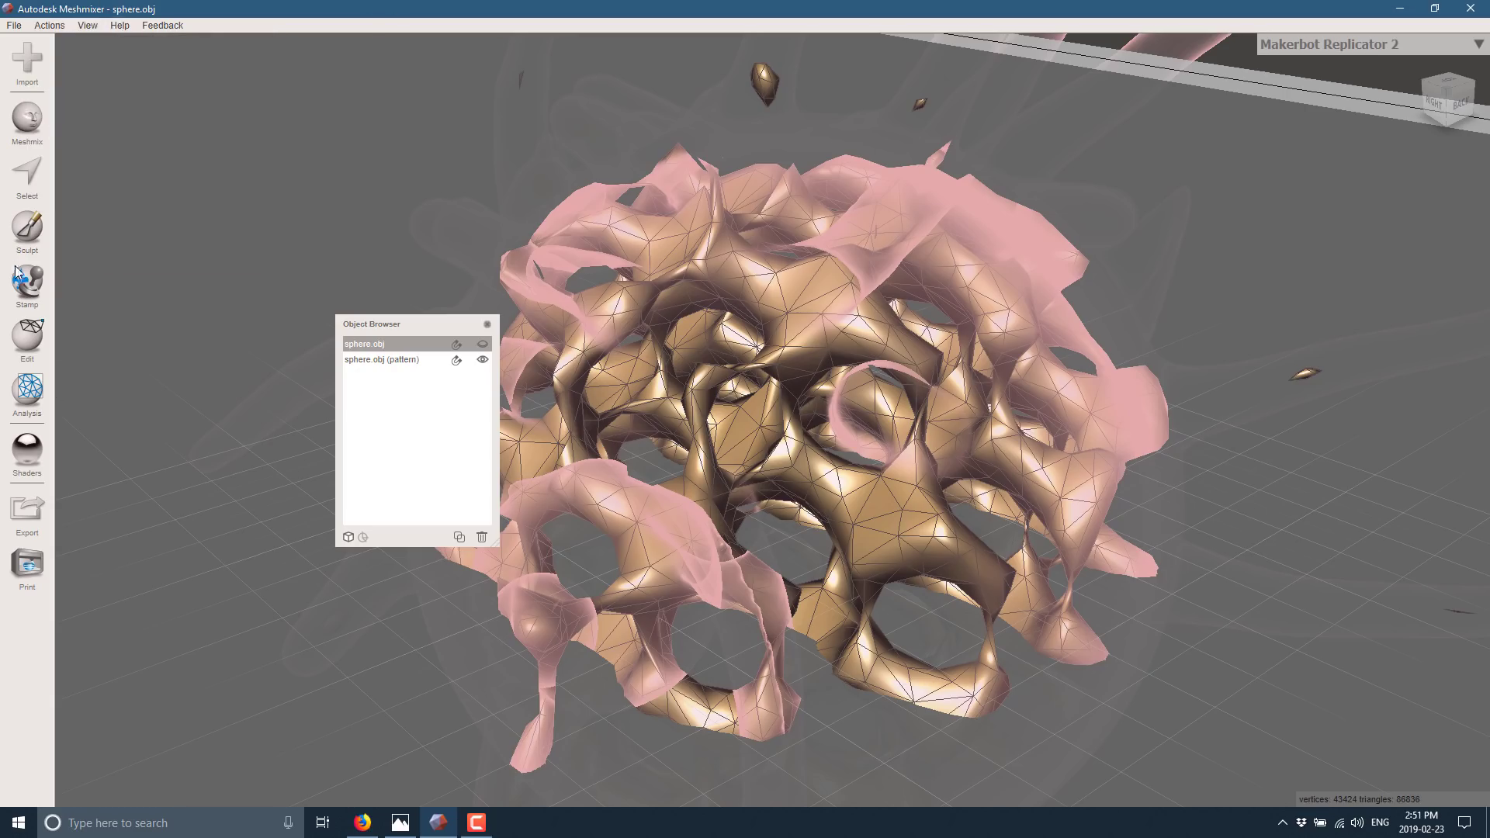
click(31, 226)
click(51, 135)
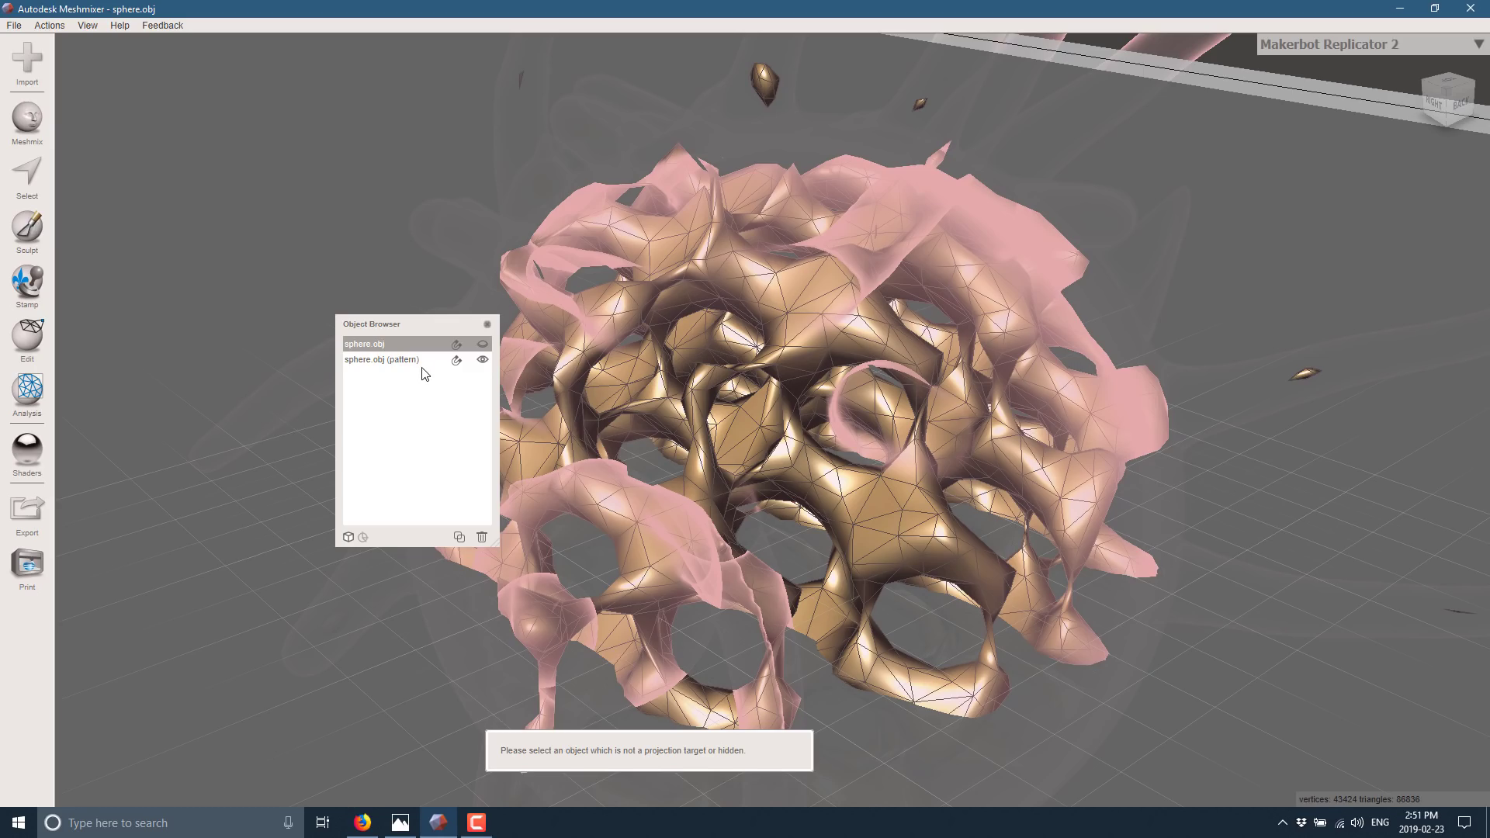
Step: Unhide the original sphere.obj, open the Sculpt brushes and Edit tools, and pan the view
click(482, 344)
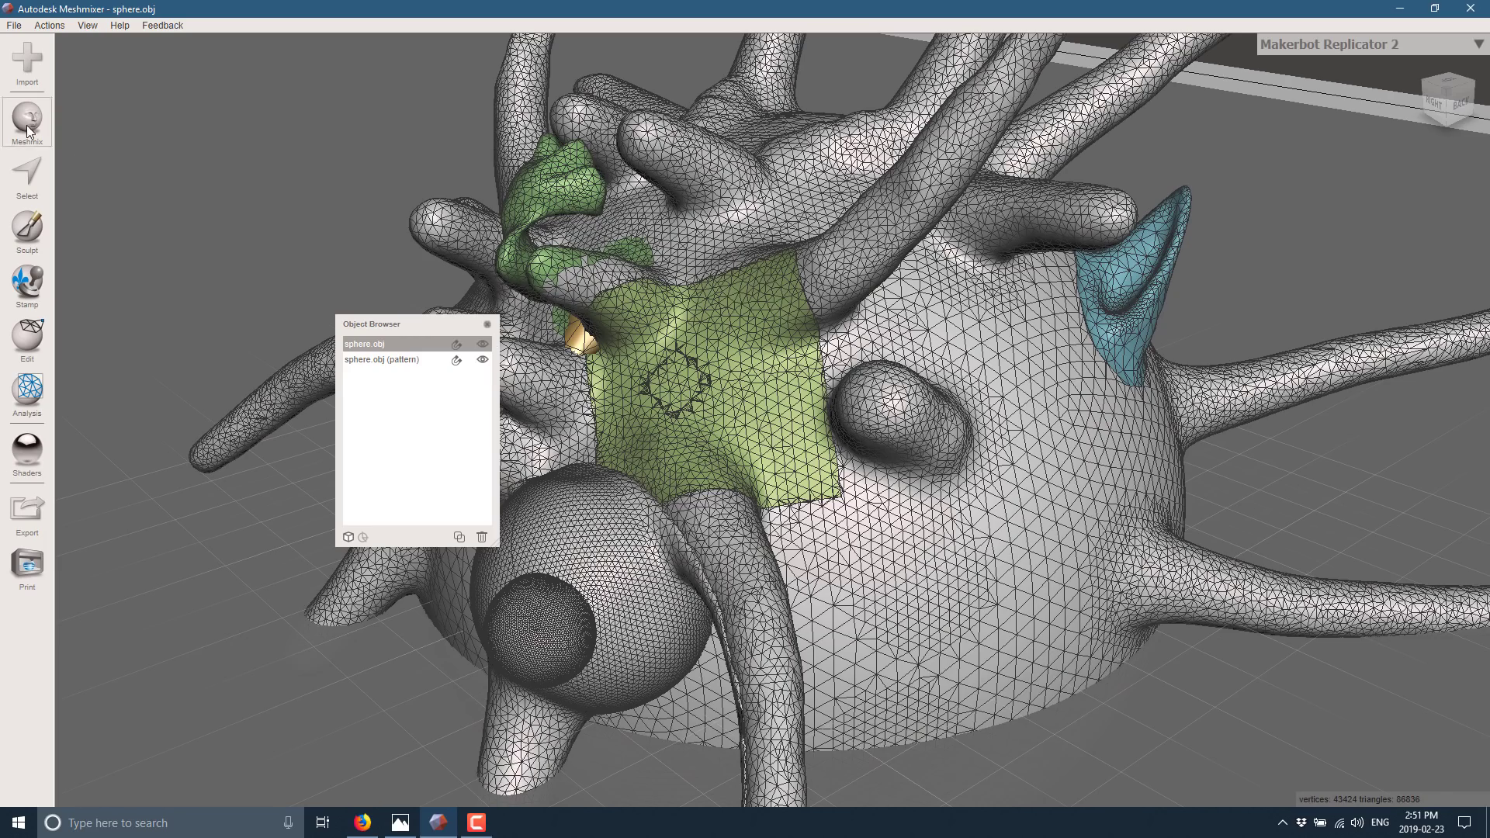
click(26, 233)
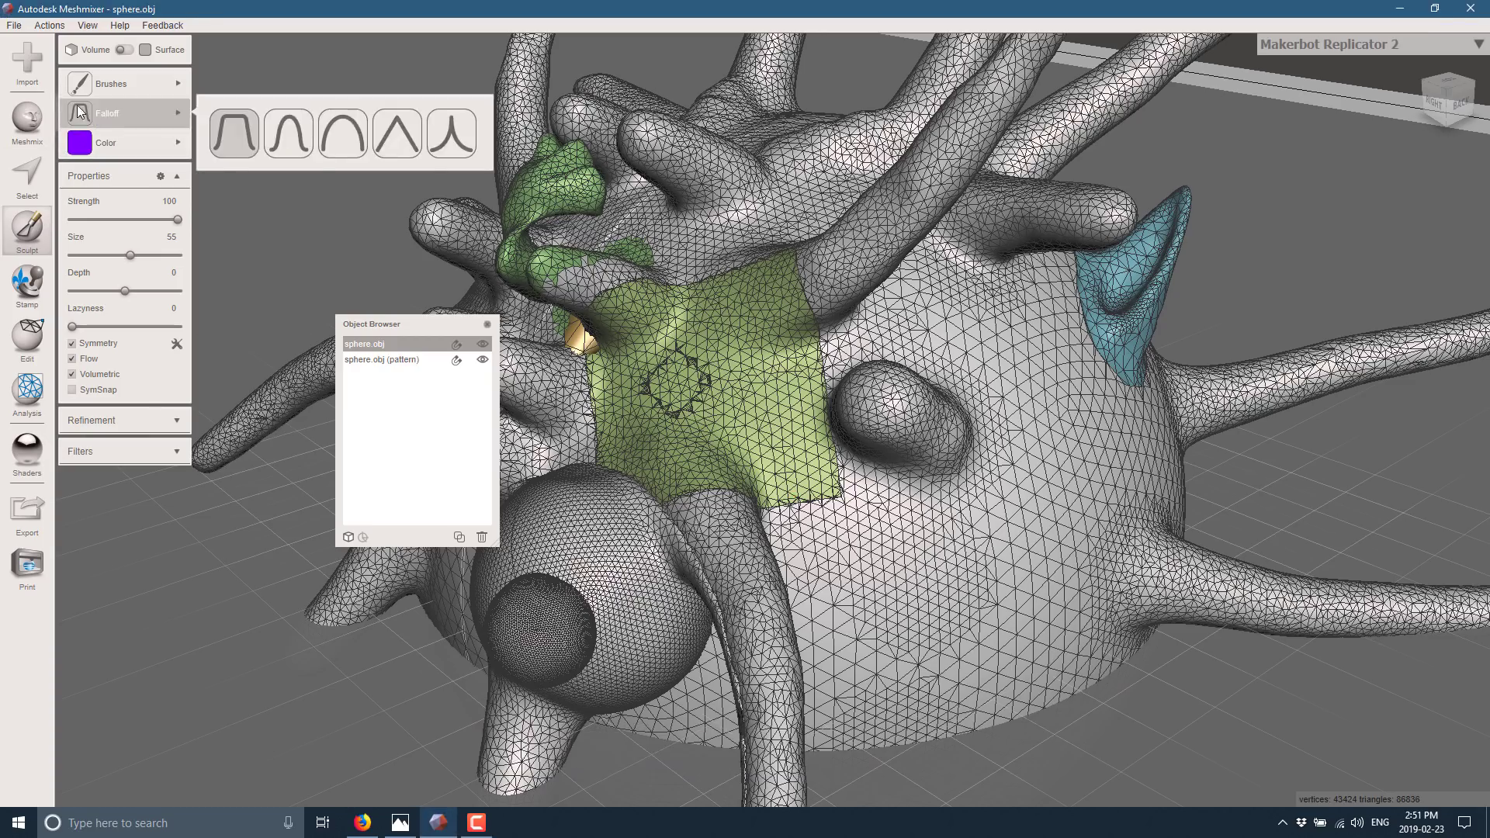
mouse_move(91, 84)
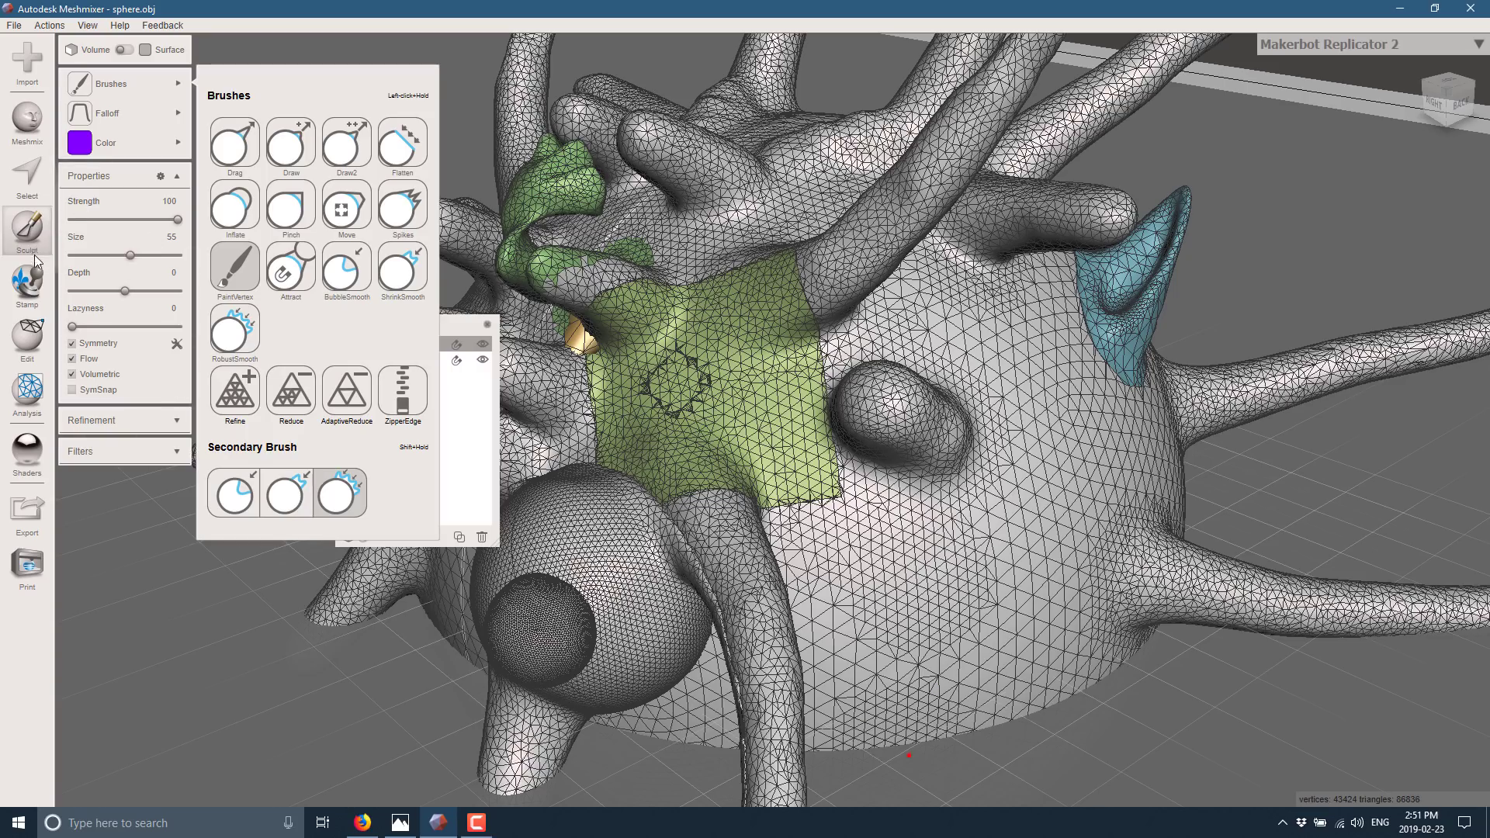
click(31, 326)
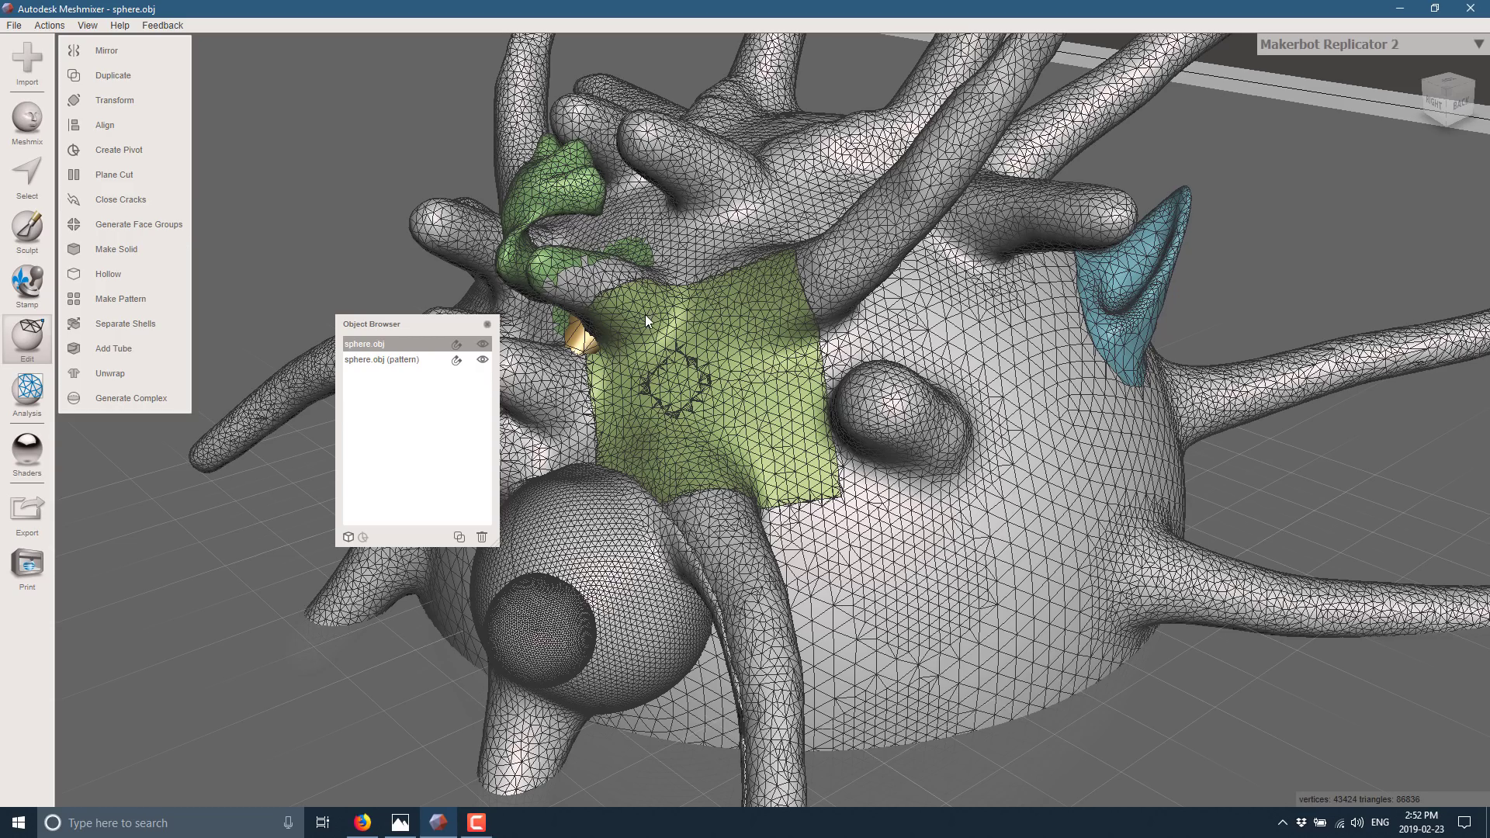
middle_drag(645, 314, 744, 389)
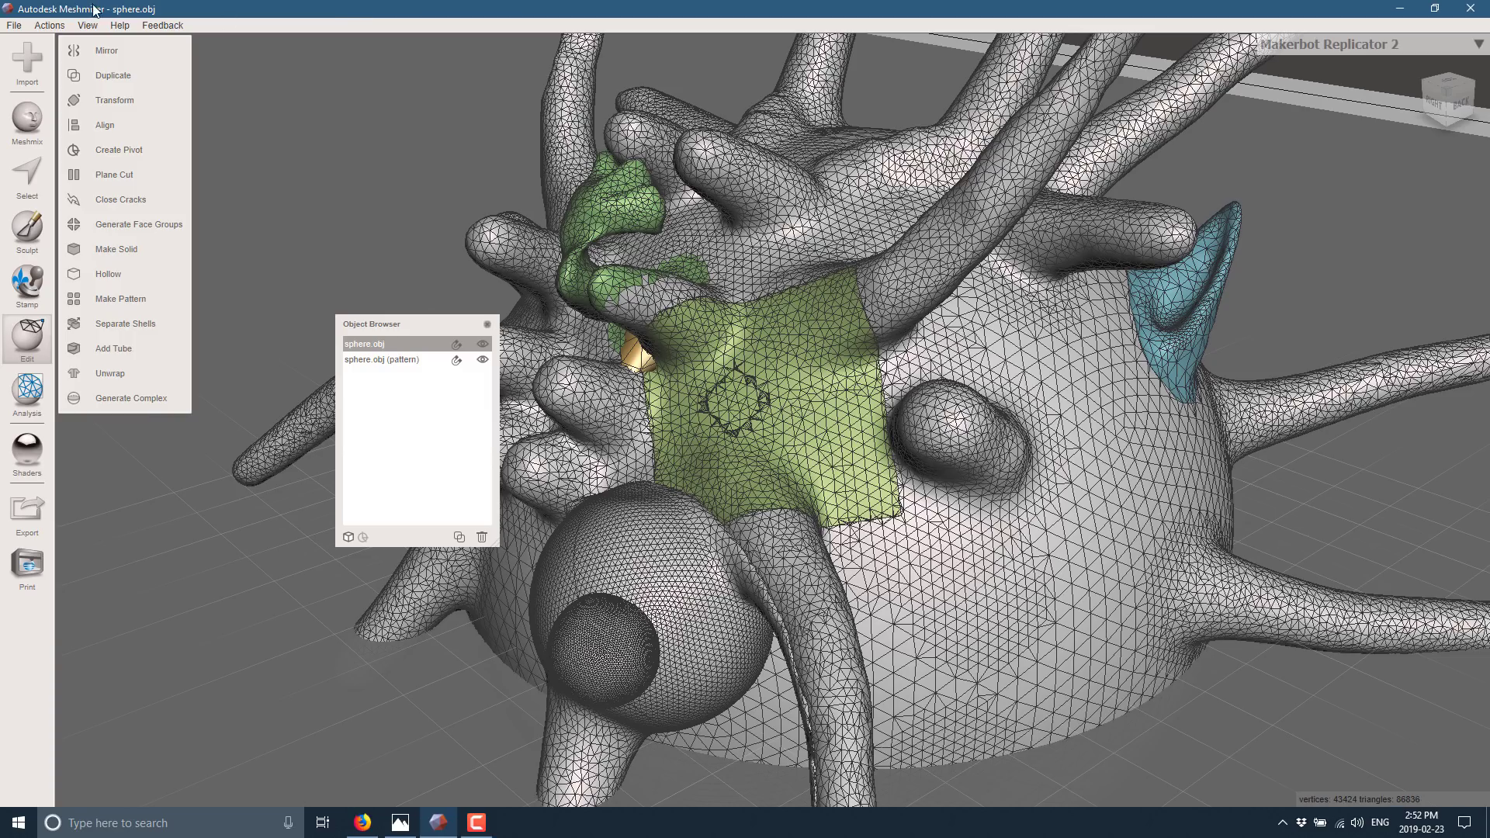
click(121, 28)
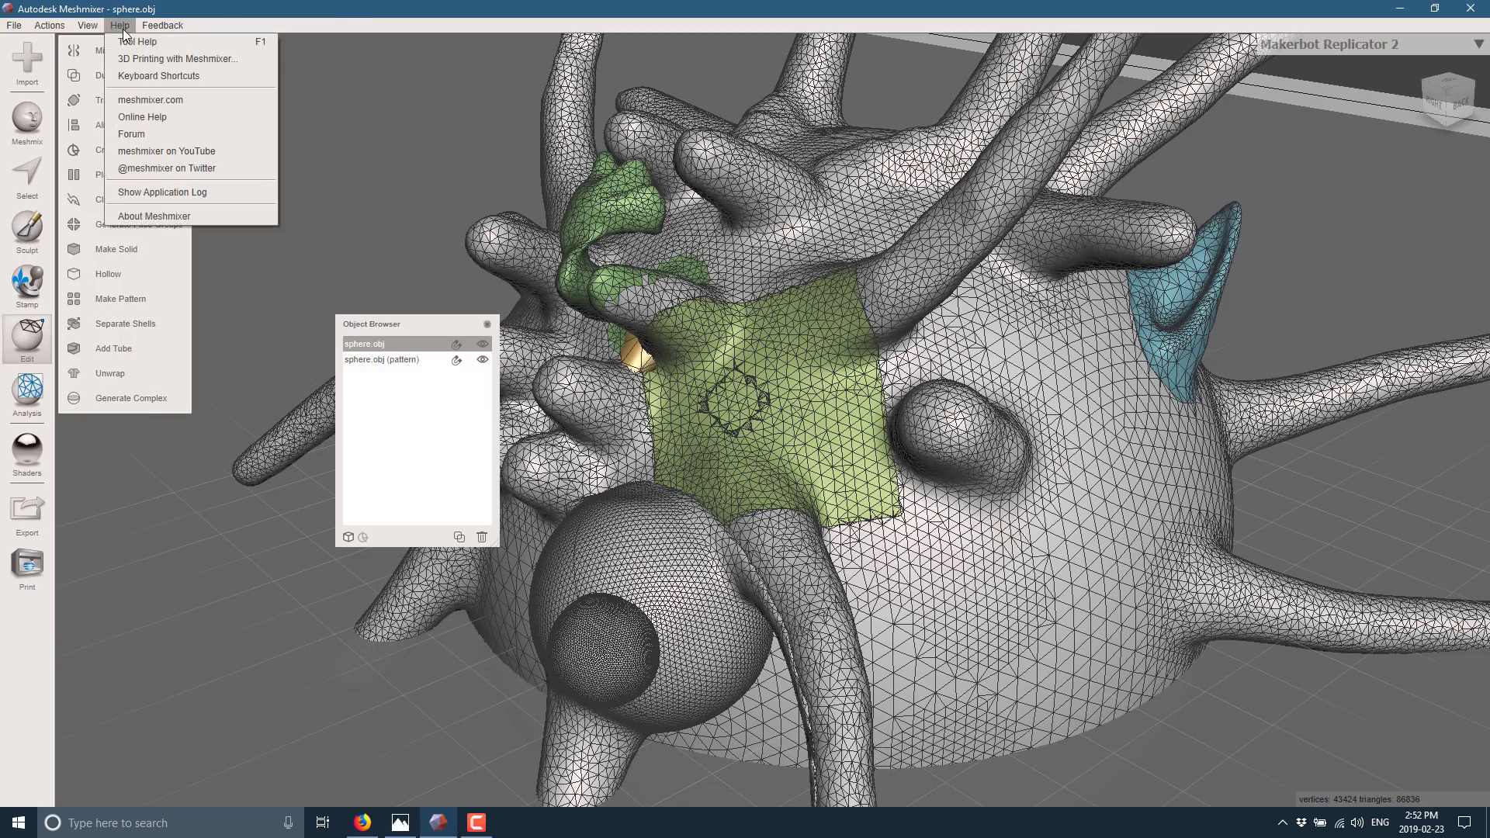
click(170, 214)
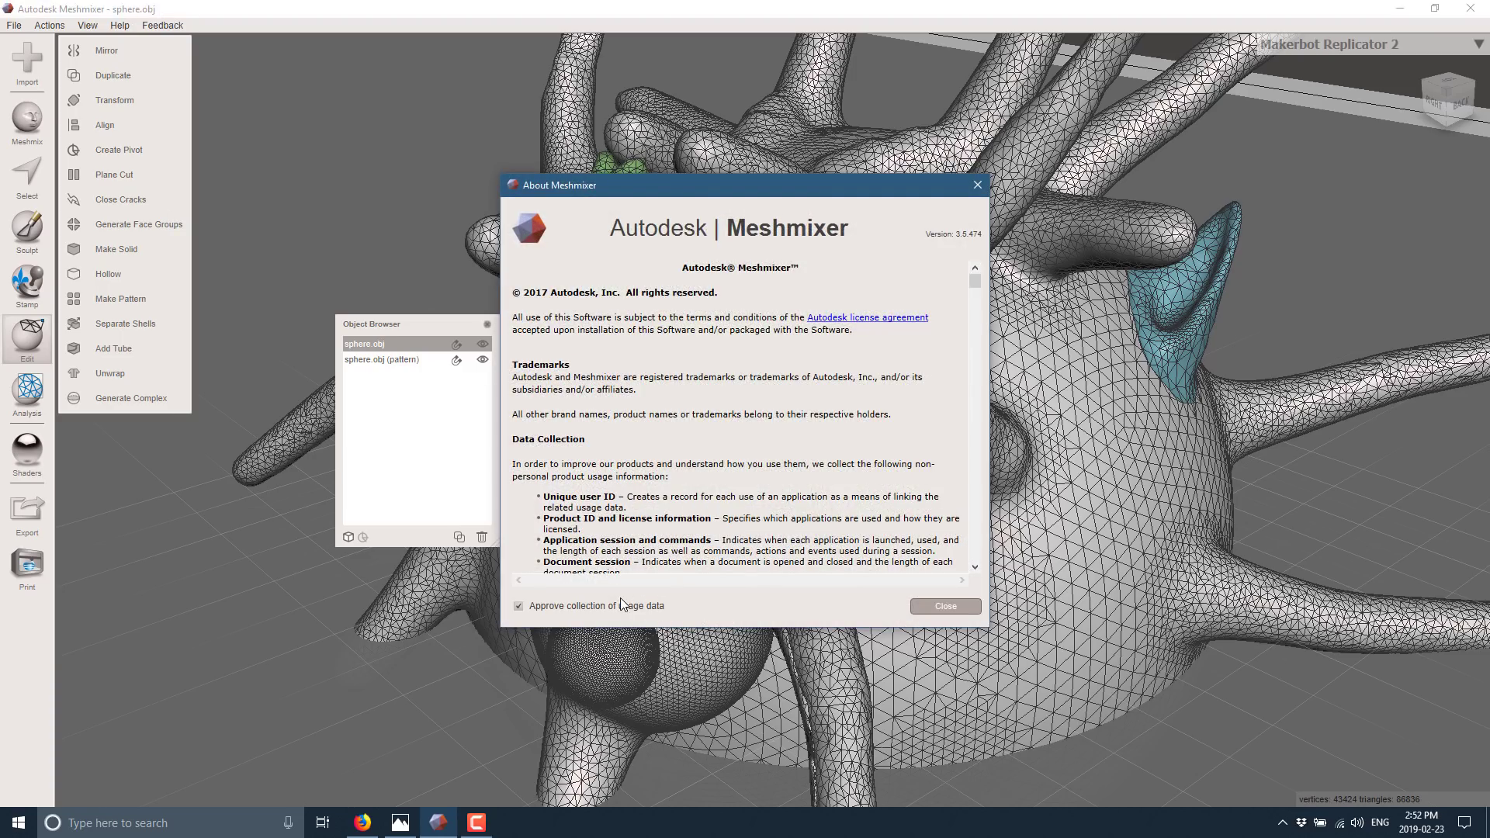
click(934, 607)
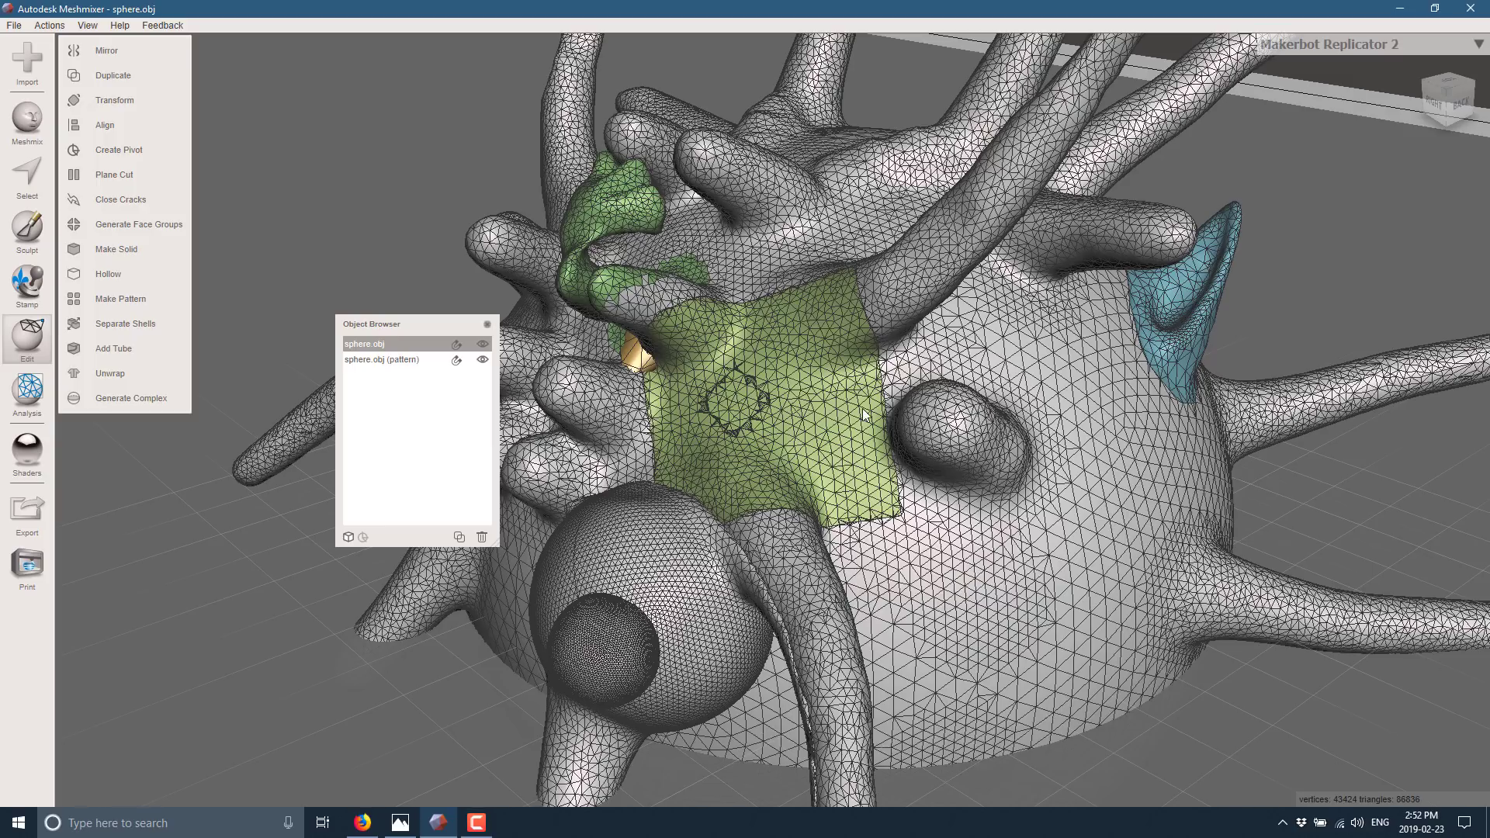
right_drag(715, 395, 743, 438)
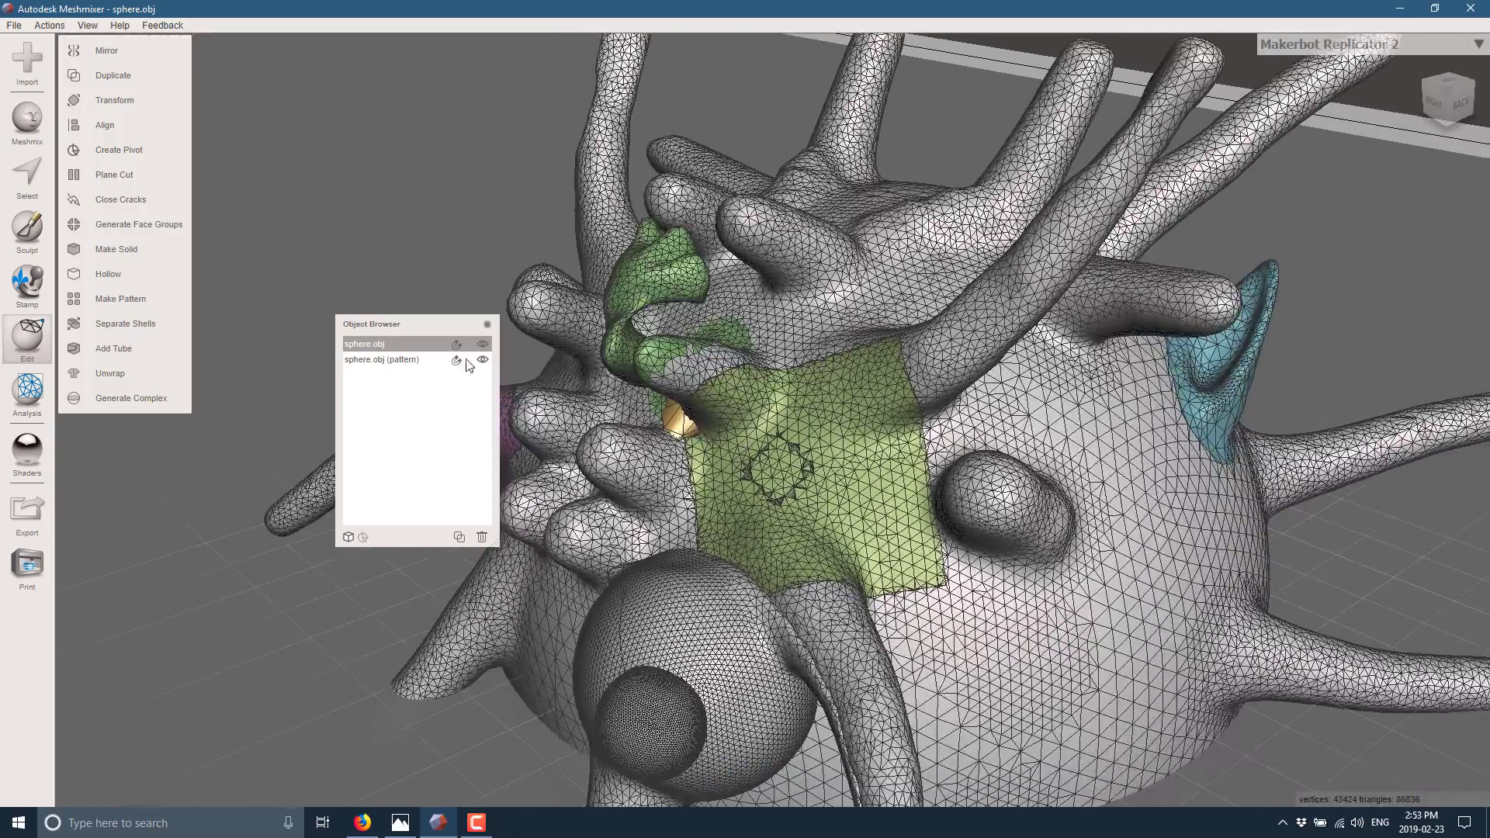